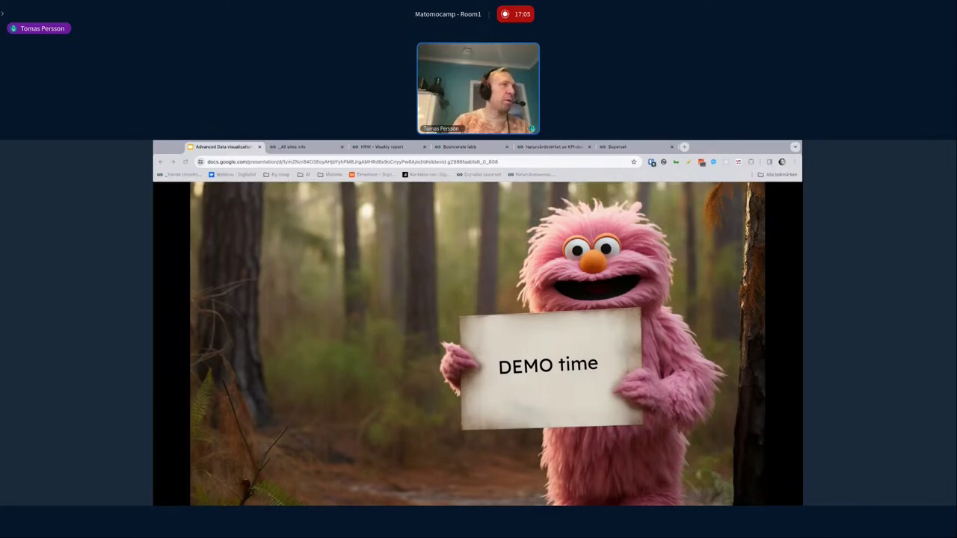
Step: Switch to Superset, open _Default Dashboard from the dashboard list and collapse its filter panel
key(ctrl+Tab)
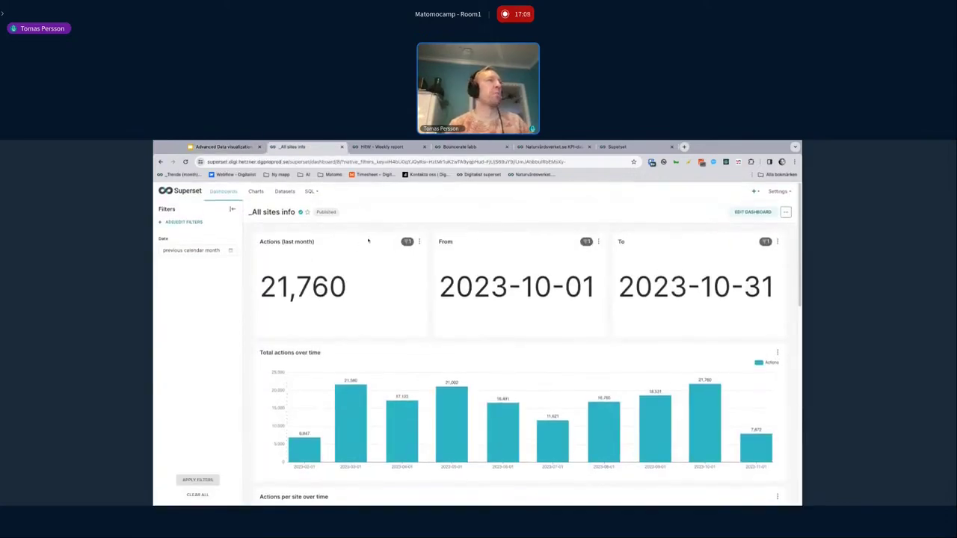
click(229, 195)
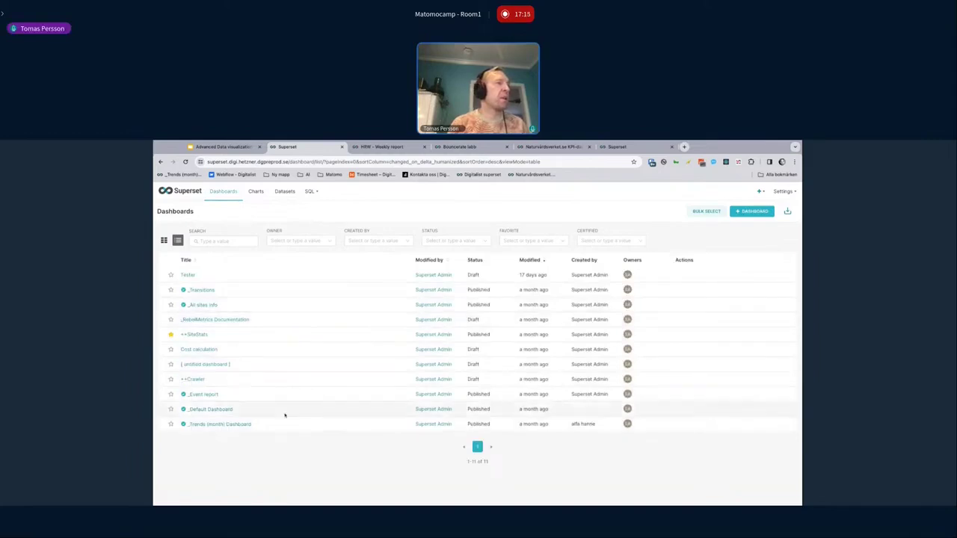
click(219, 410)
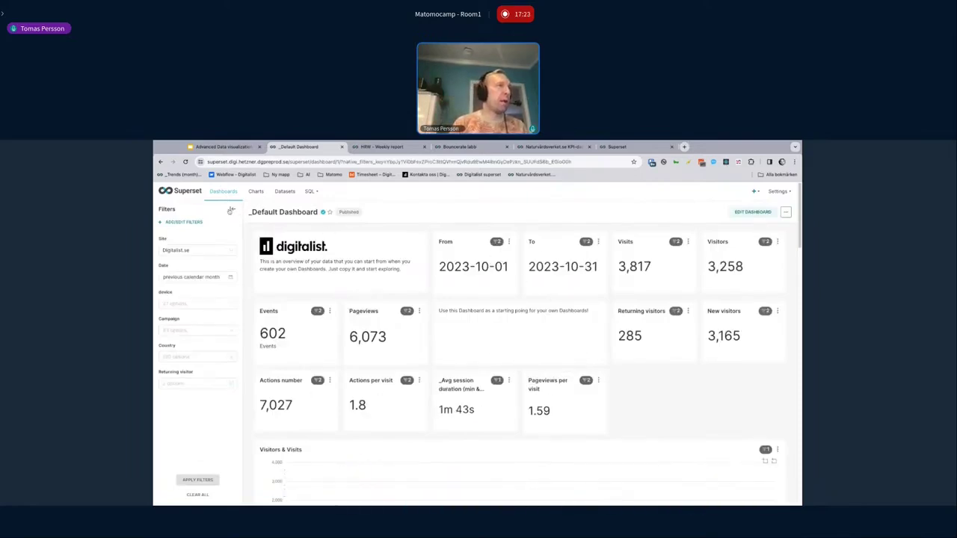
click(233, 209)
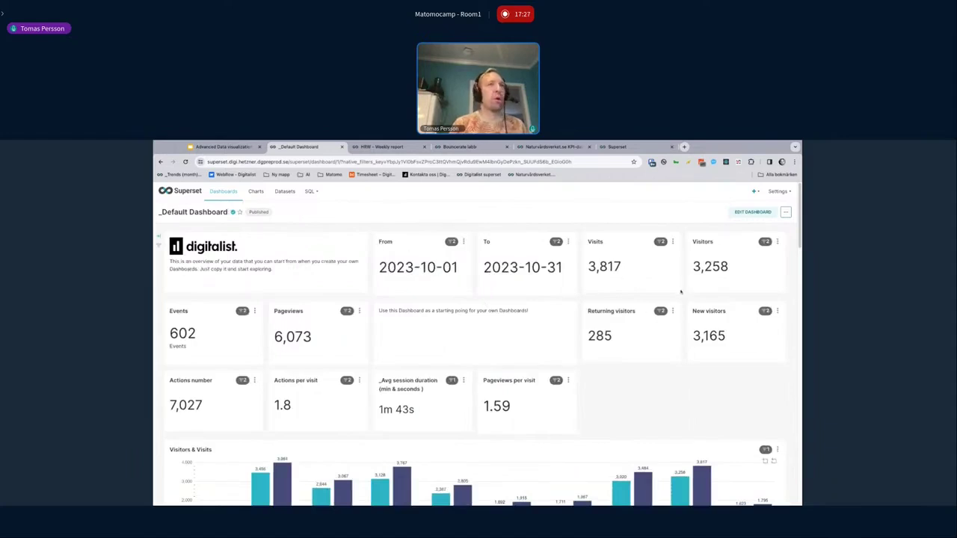
Step: Search the dashboard's Pageviews table for "matomo" and look through the matching pages
scroll(724, 374, down, 1)
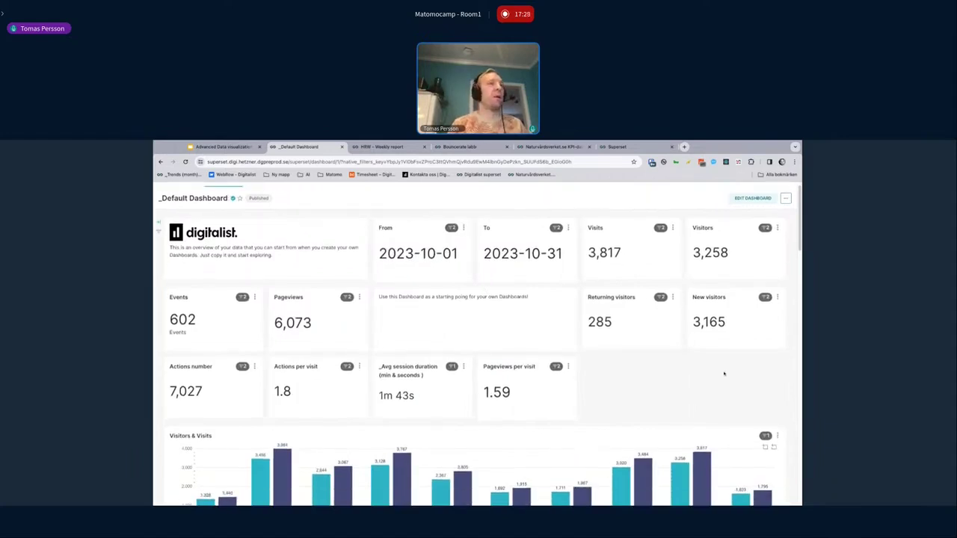
scroll(724, 373, down, 3)
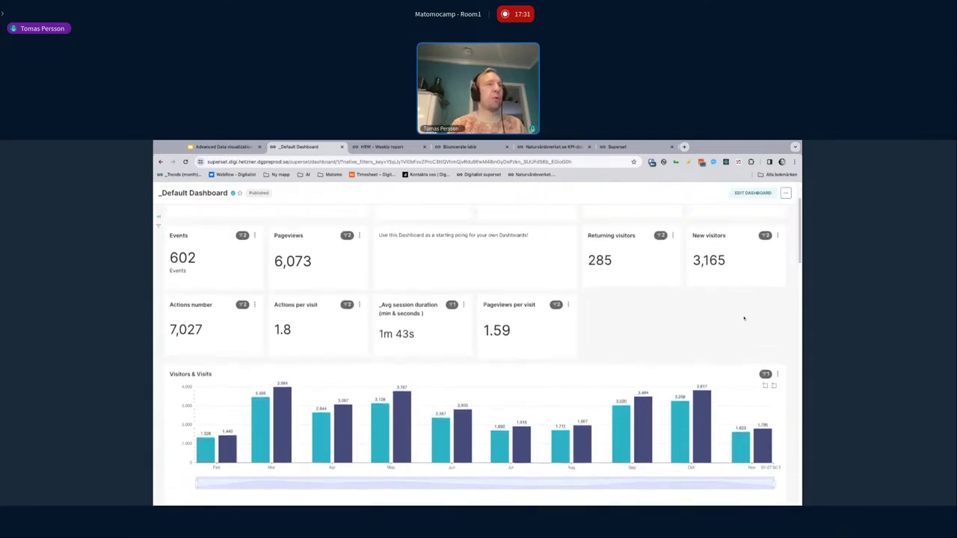
scroll(744, 318, down, 8)
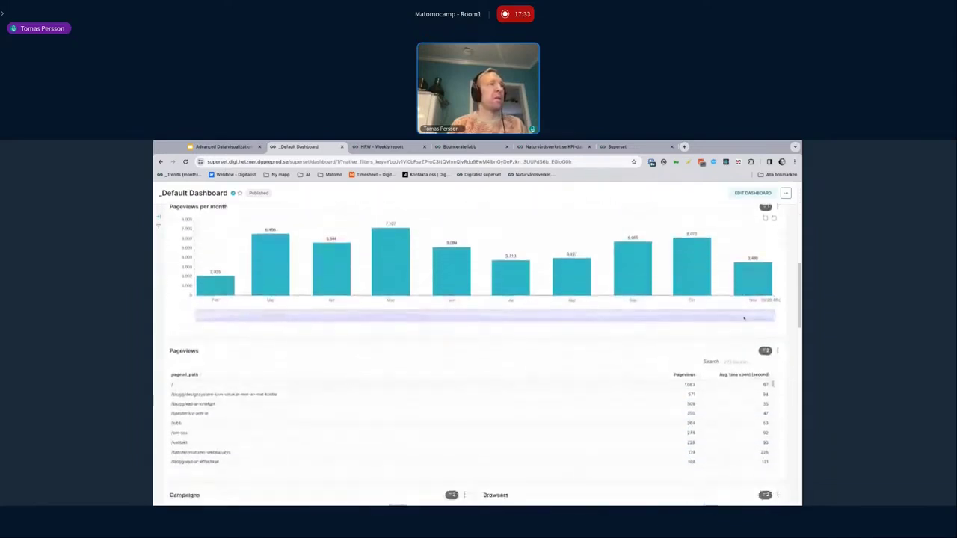
scroll(744, 319, down, 3)
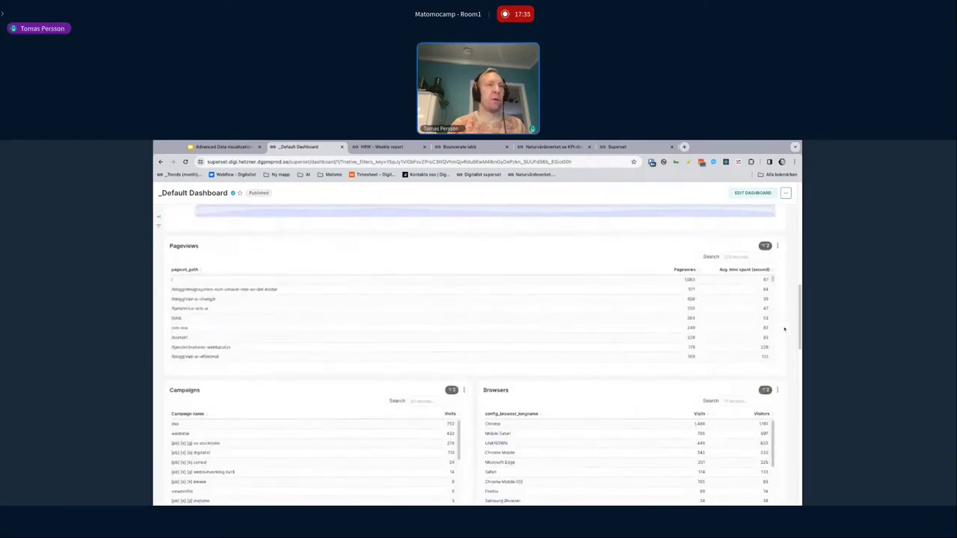
scroll(785, 329, down, 2)
scroll(784, 326, up, 3)
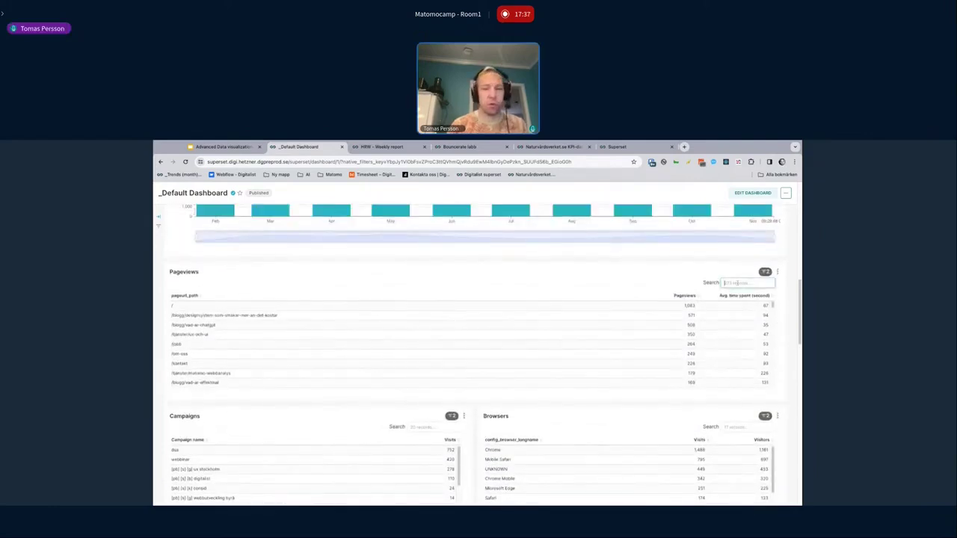
text(matomo)
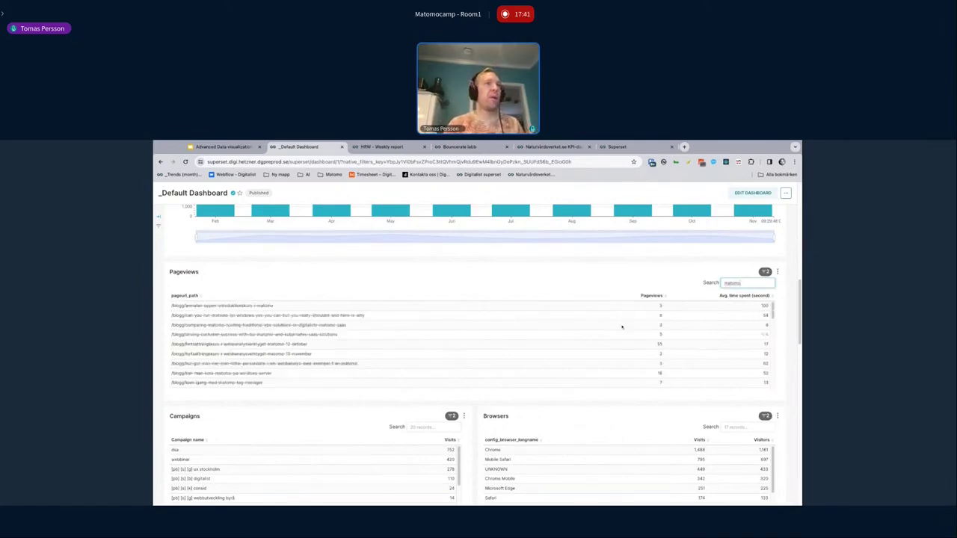
scroll(621, 327, down, 5)
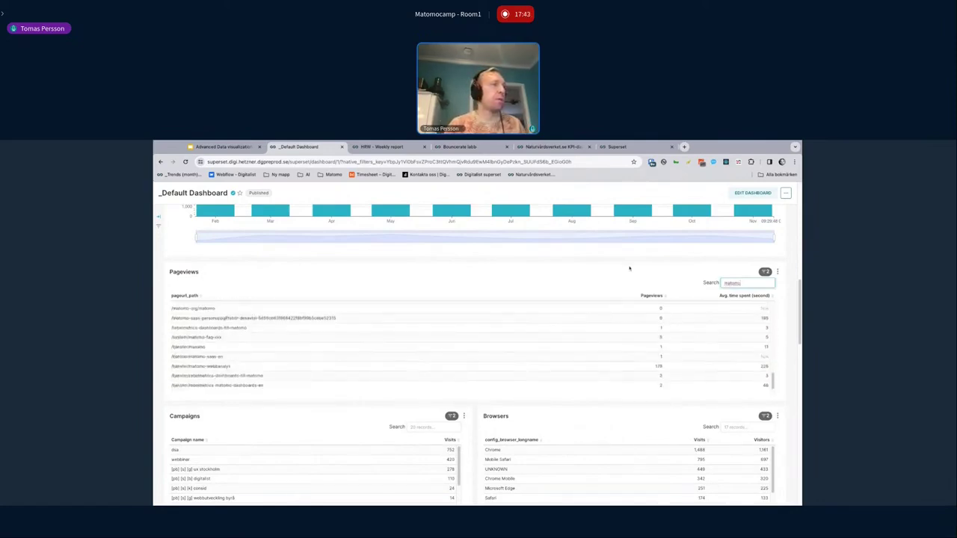
Step: Examine the channel, entry URL and six-month pageview trend charts, and review the monthly charts above them
scroll(627, 281, down, 5)
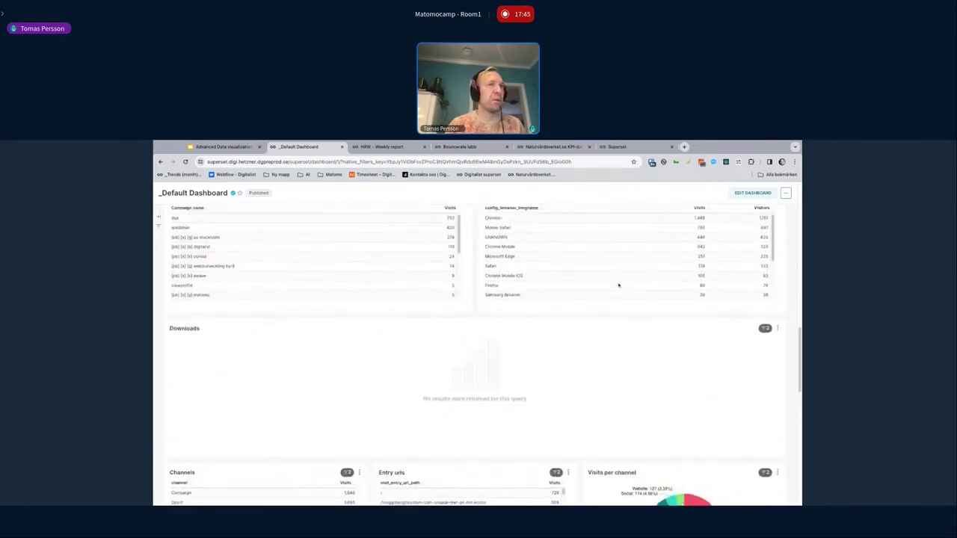
scroll(618, 285, down, 10)
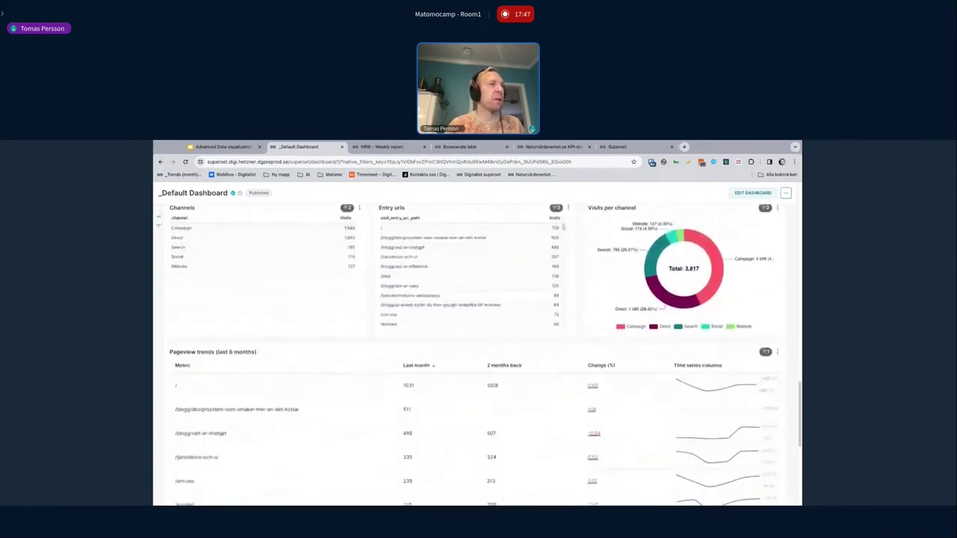
scroll(721, 256, up, 1)
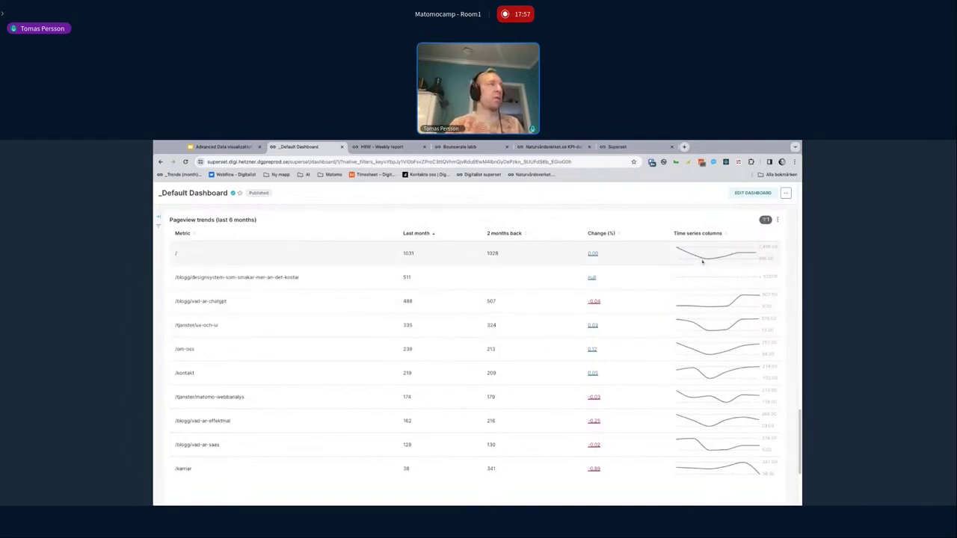
mouse_move(717, 255)
scroll(608, 317, up, 10)
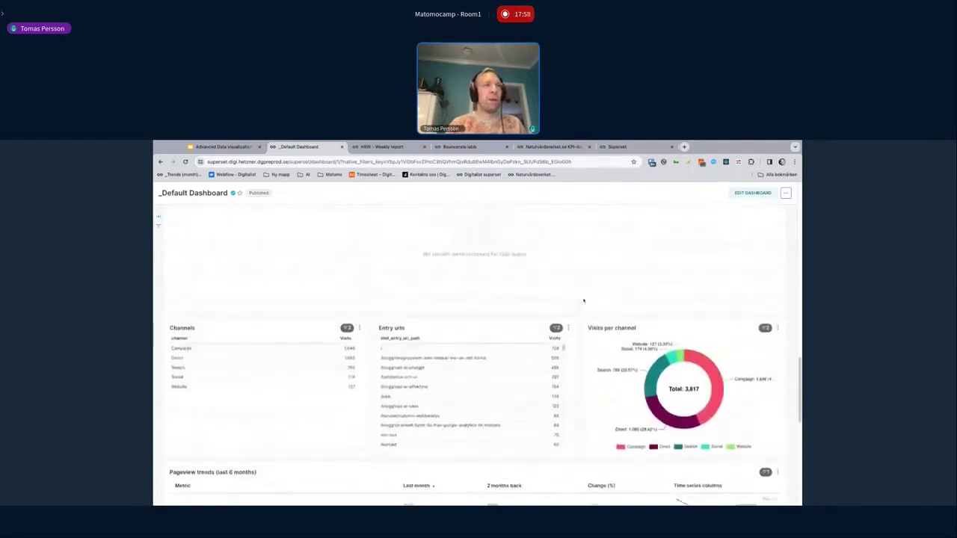
scroll(608, 317, up, 5)
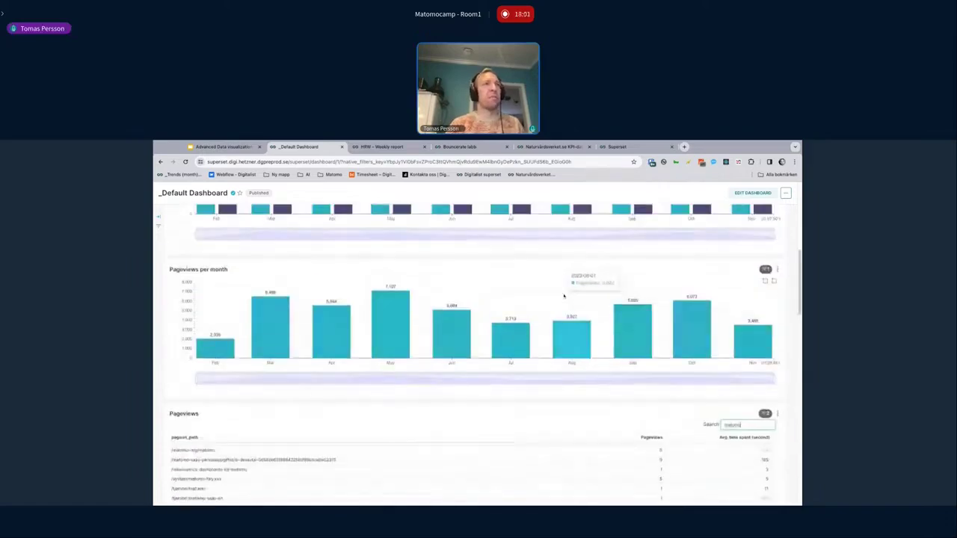
scroll(572, 312, up, 5)
scroll(600, 367, down, 5)
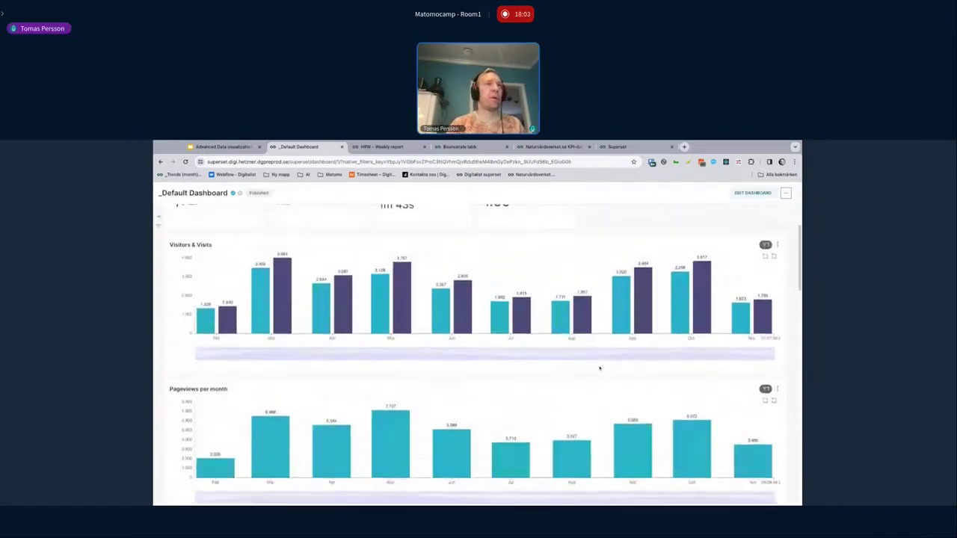
scroll(599, 367, up, 6)
scroll(599, 367, down, 1)
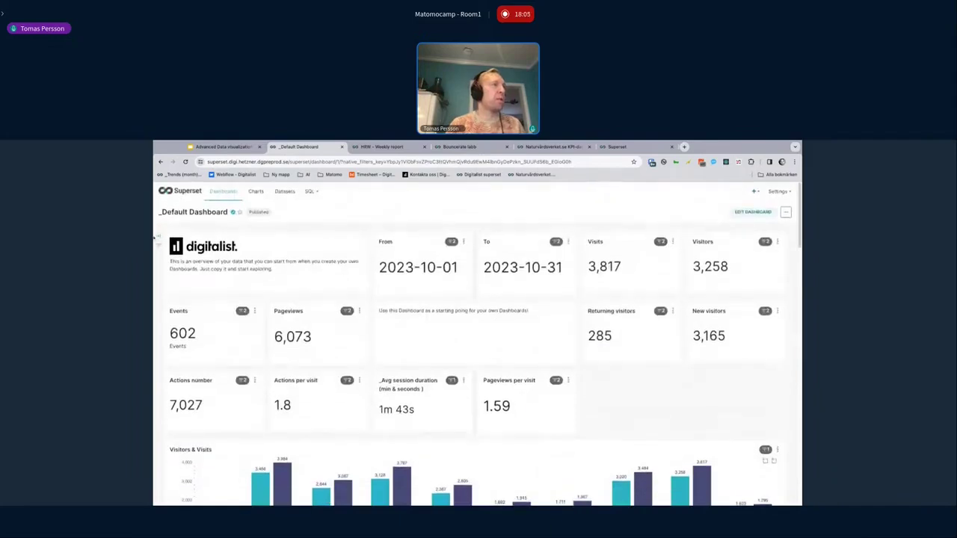
Step: Expand the dashboard's filter panel and view the available options of the Site filter
click(157, 237)
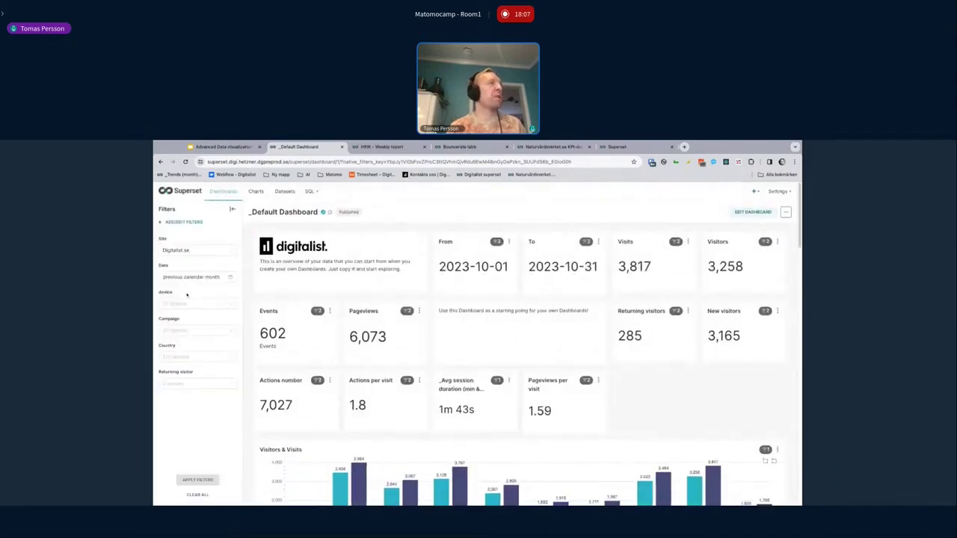
mouse_move(187, 295)
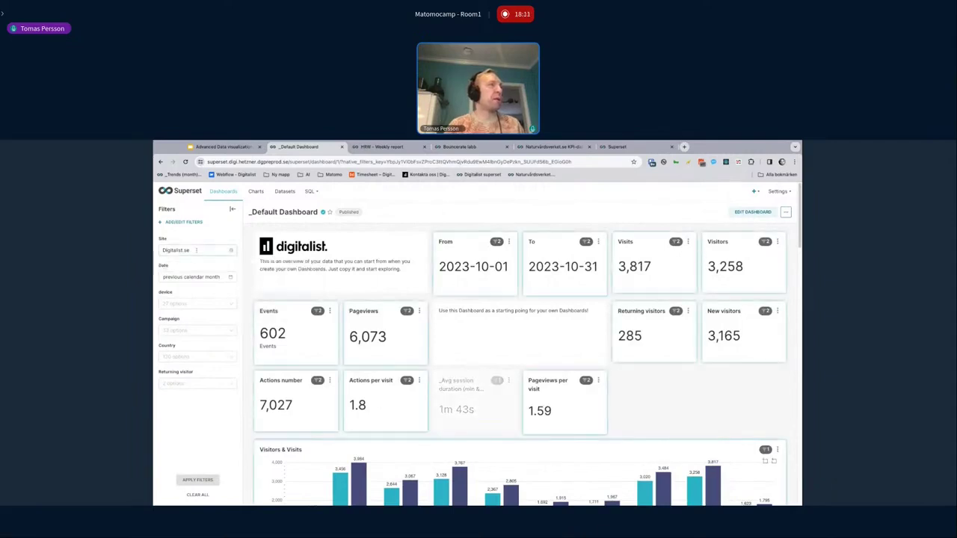
click(196, 250)
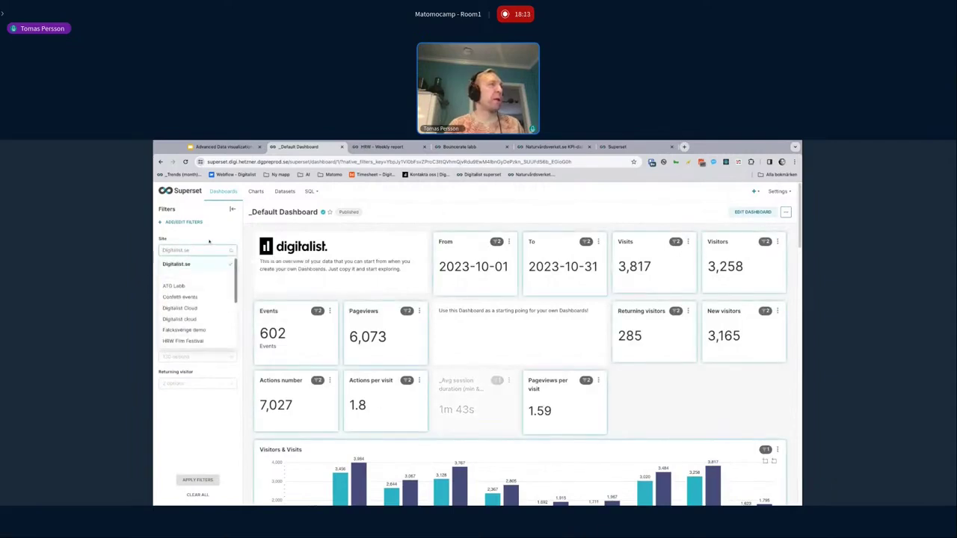
click(196, 250)
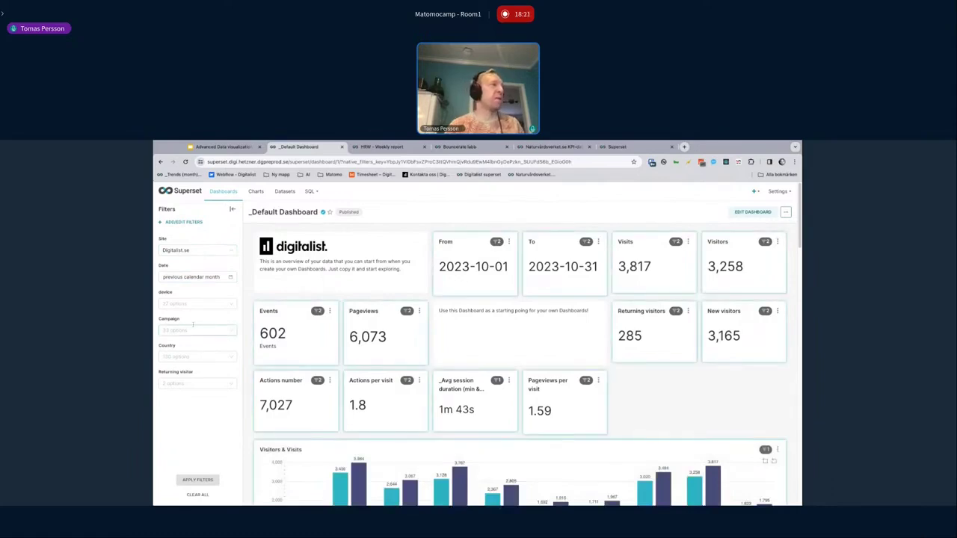
Step: Filter the dashboard by the campaigns "[pb] [s] [g] ux stockholm" and "[pb] [s] [b] digitalist", and clear the Campaign selection without applying
click(192, 329)
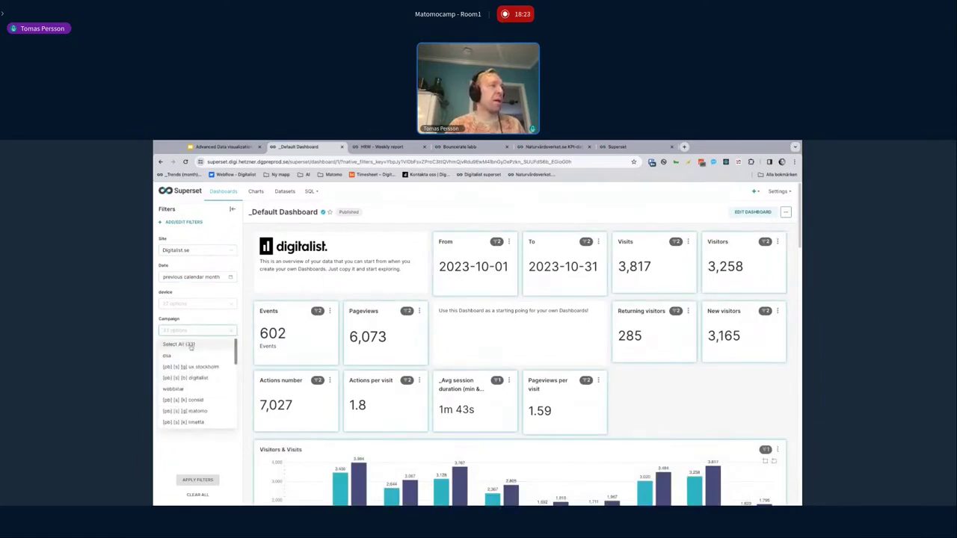
click(208, 367)
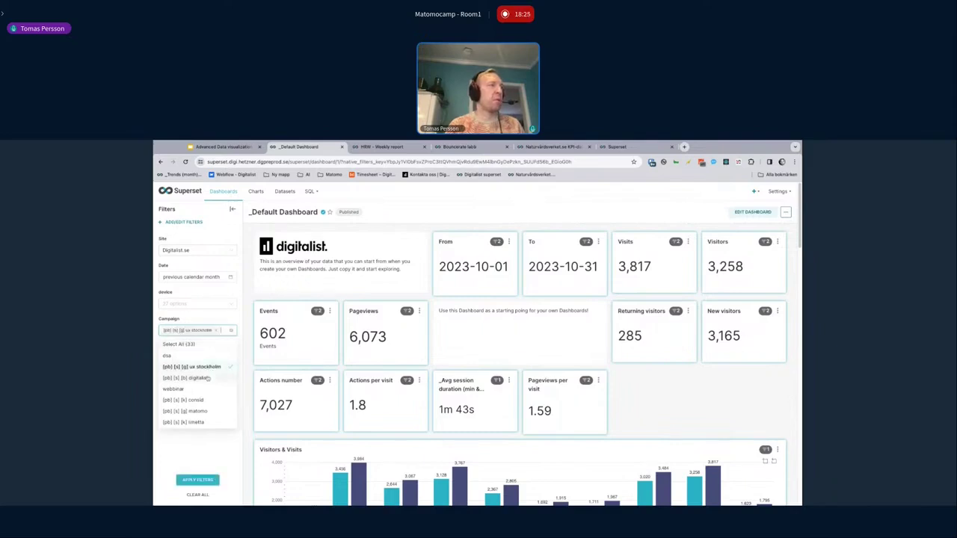
click(208, 379)
click(208, 481)
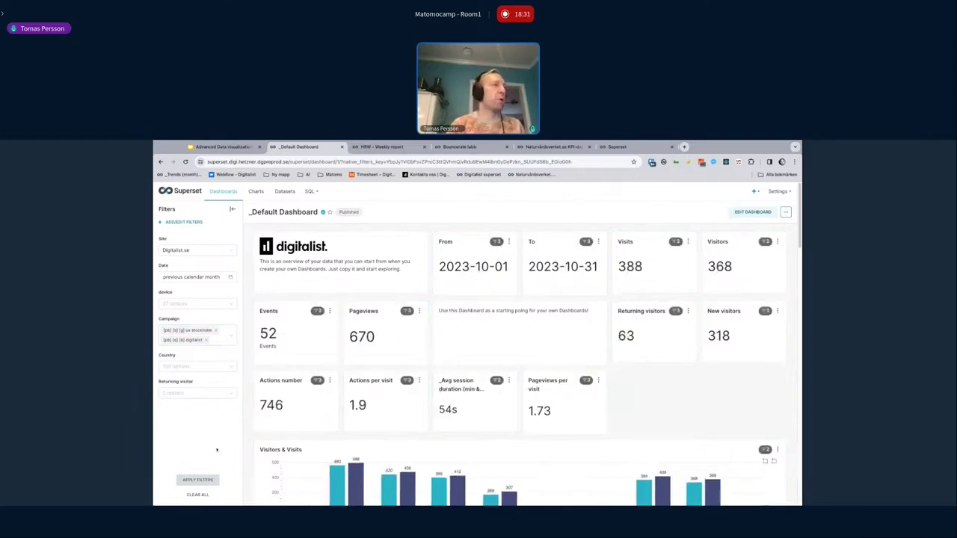
click(216, 335)
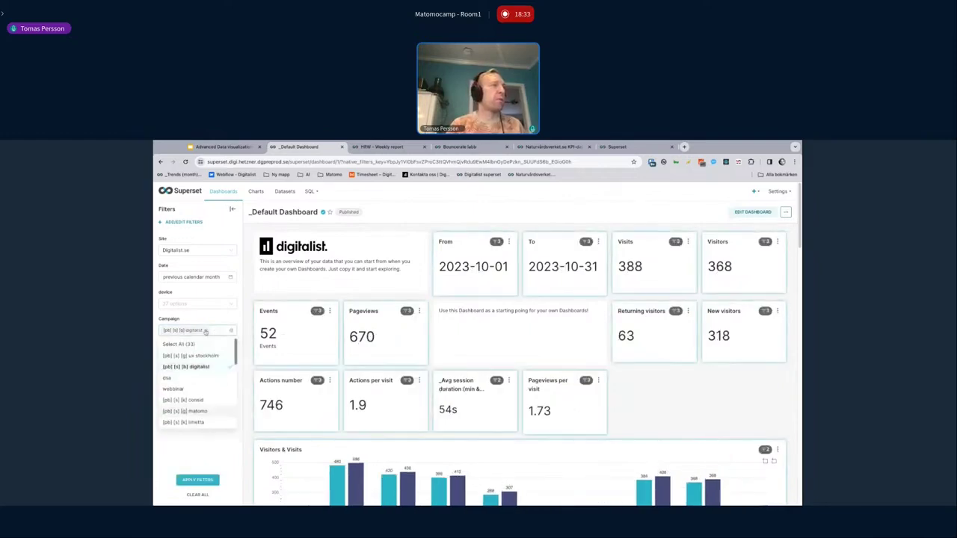
click(213, 317)
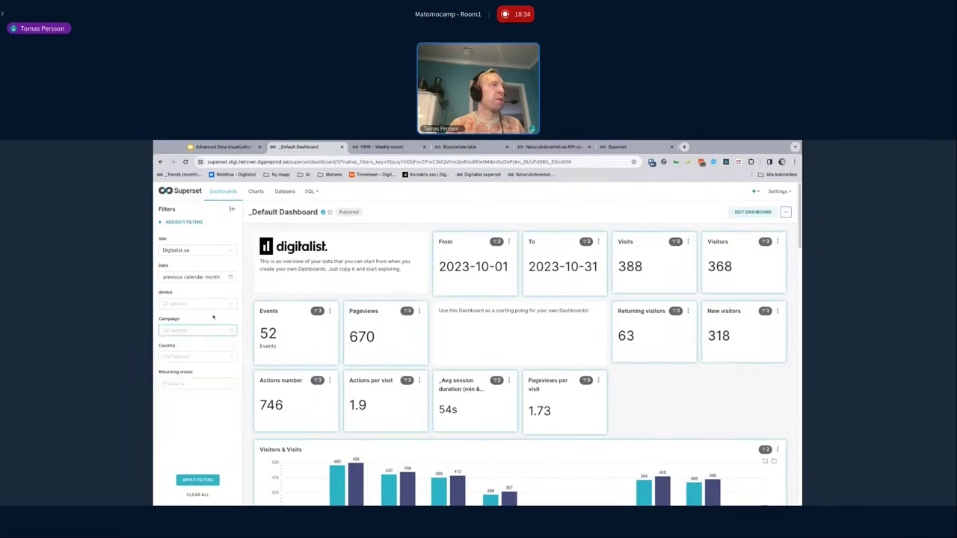
Step: Start a new value filter on the matomo dataset and look through its column options
click(189, 223)
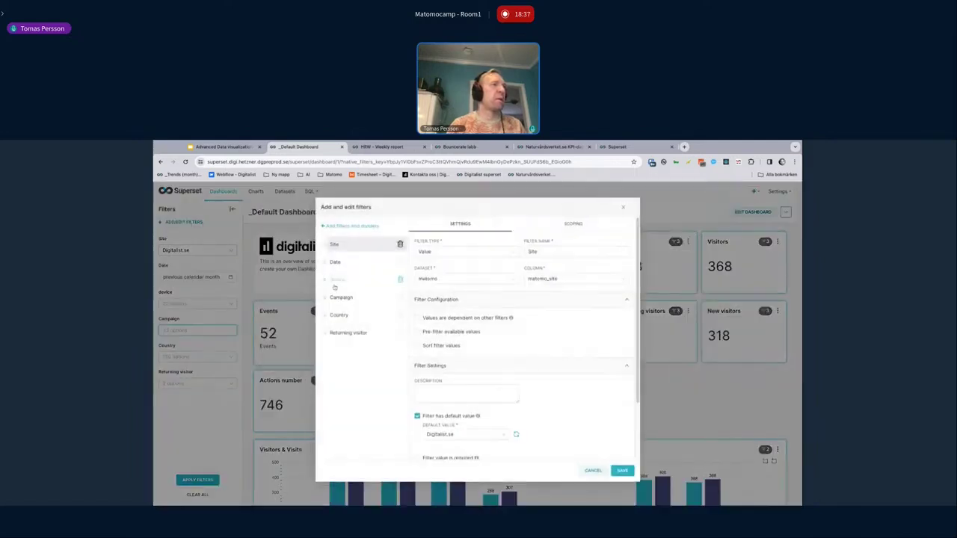
mouse_move(350, 227)
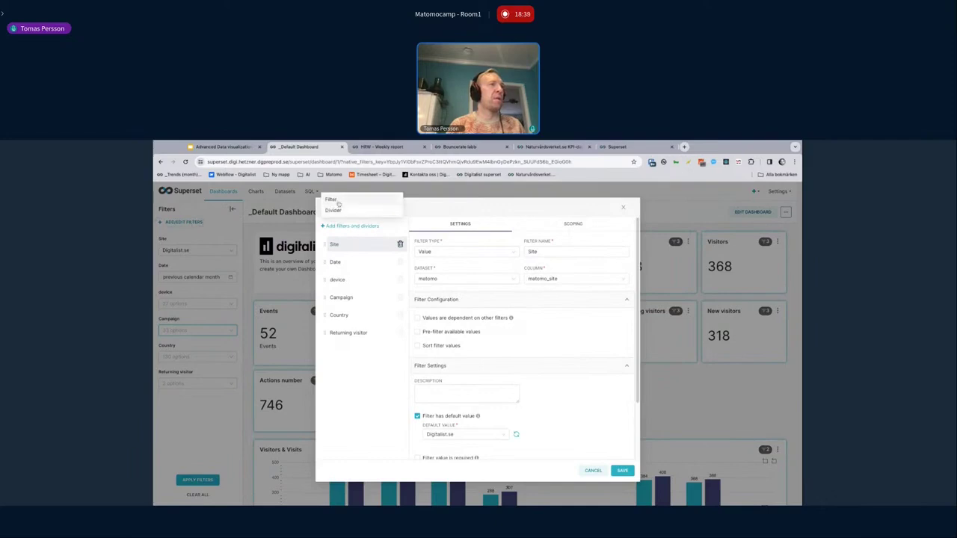
click(338, 202)
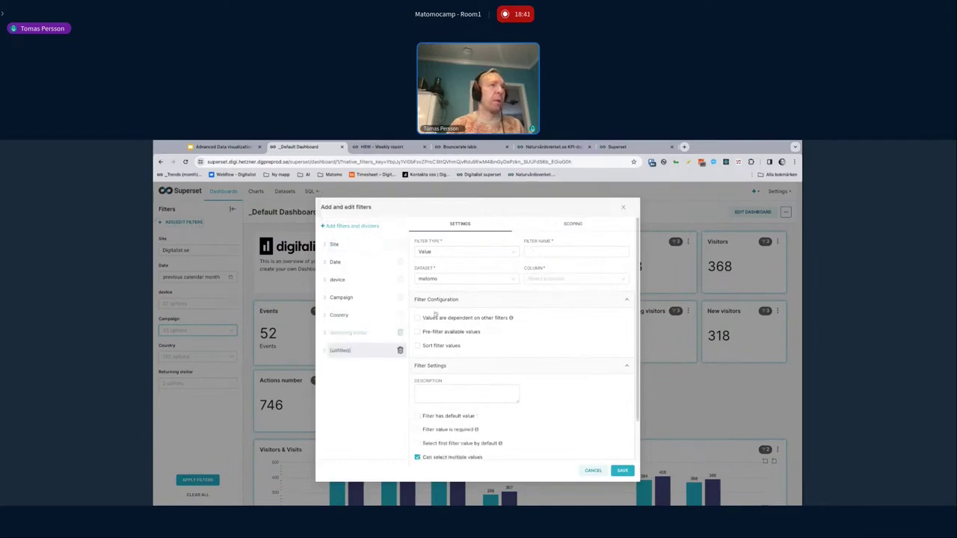
click(568, 279)
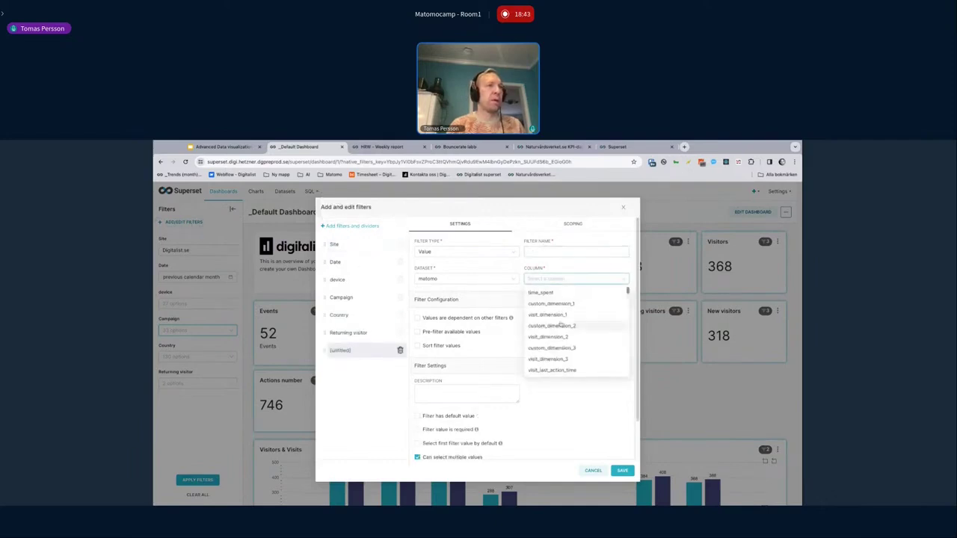
scroll(561, 324, down, 5)
scroll(561, 324, up, 5)
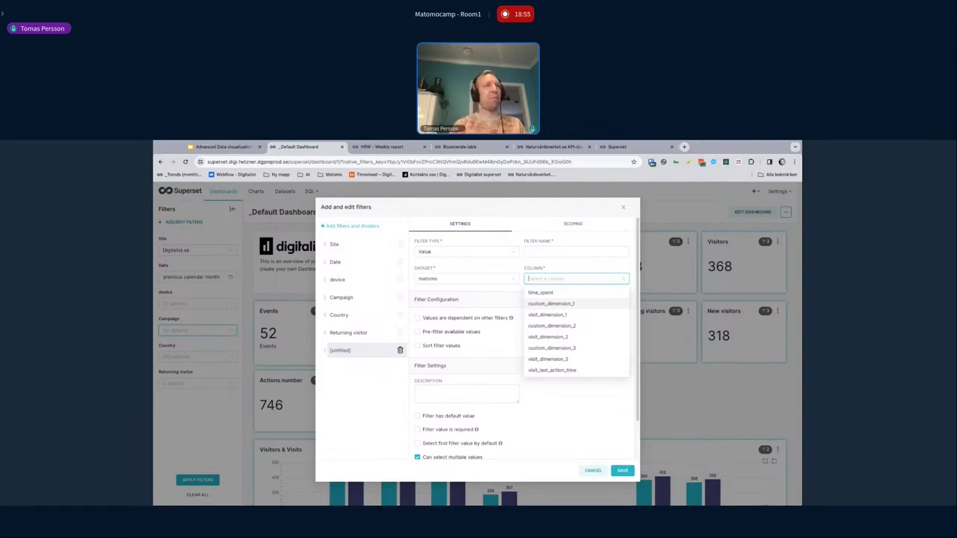
Step: Remove the untitled filter and discard the unsaved filter changes
click(400, 350)
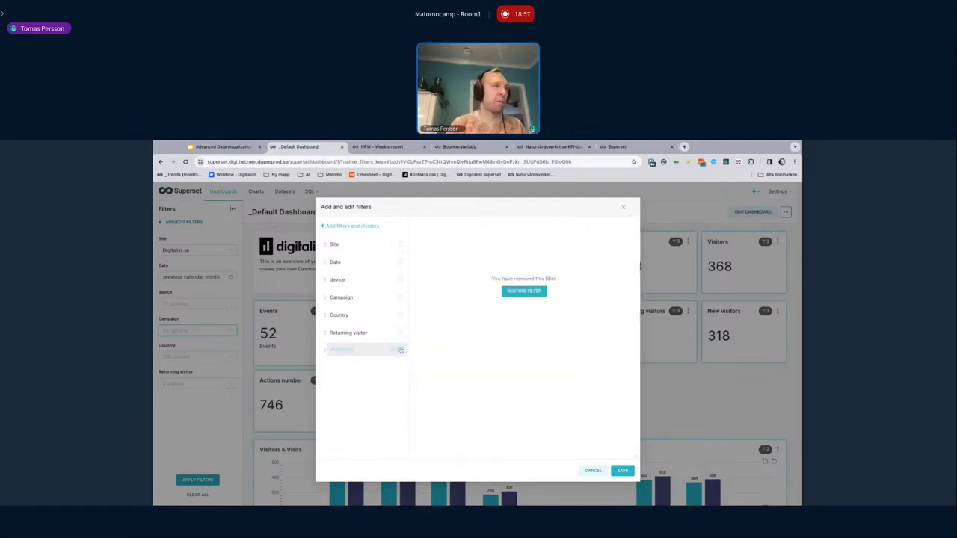
click(623, 207)
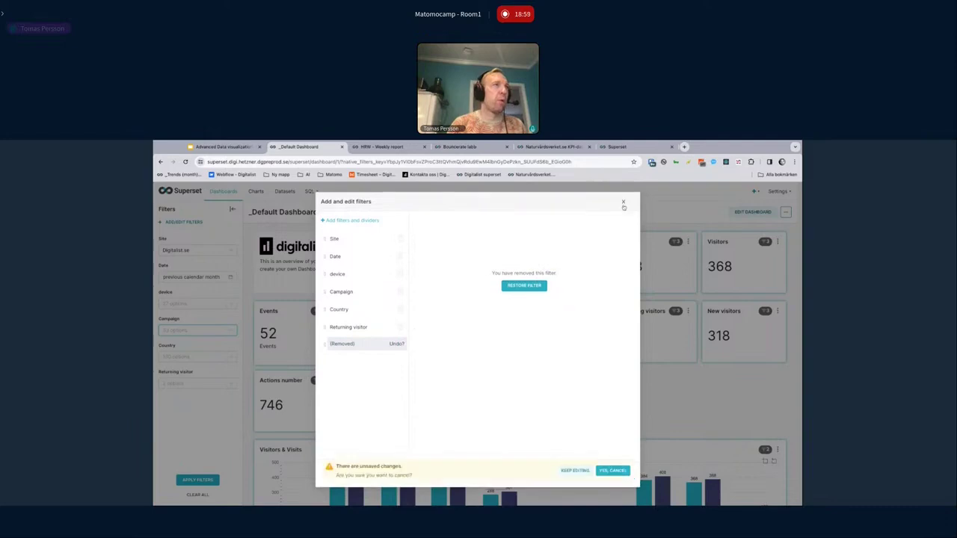
click(613, 470)
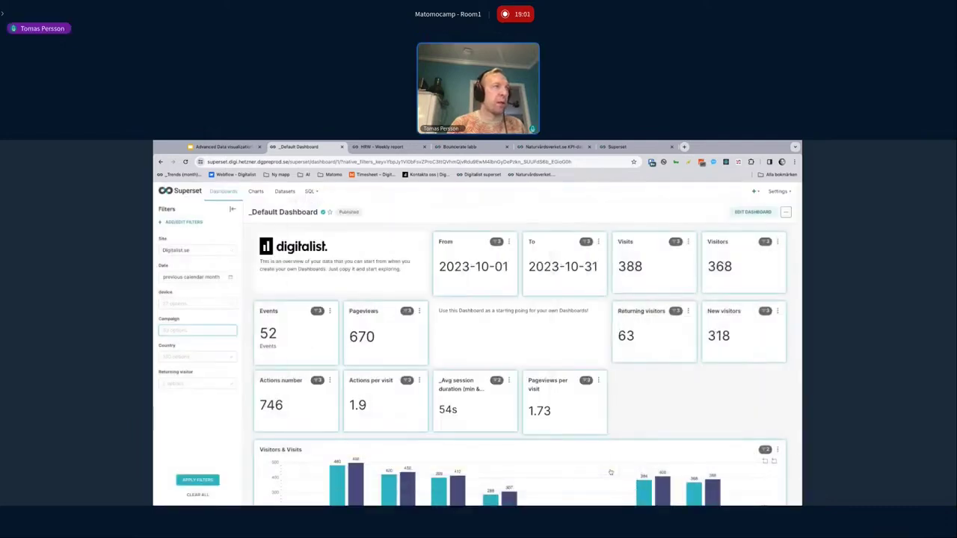
Step: Collapse the filter panel, start editing the dashboard, and add an empty row below the first row of charts
click(233, 210)
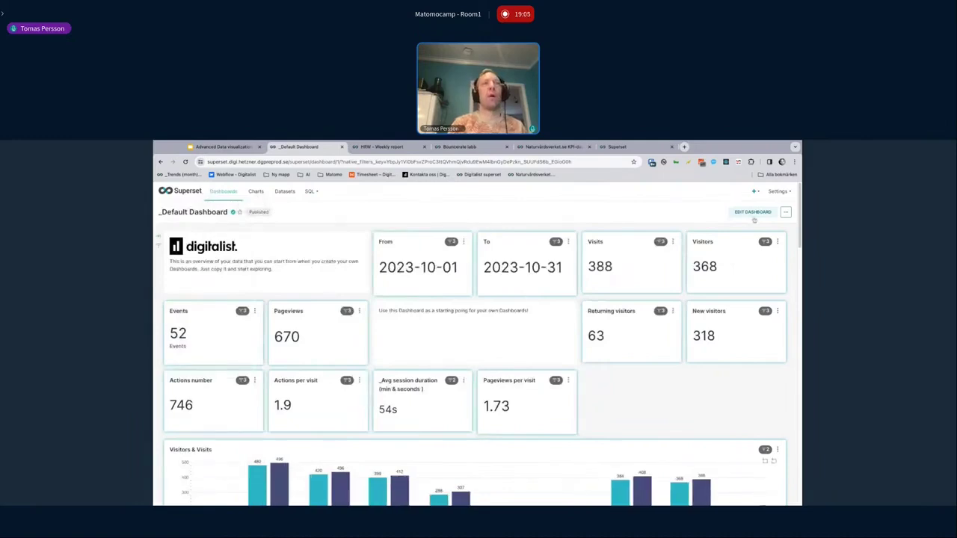
click(764, 216)
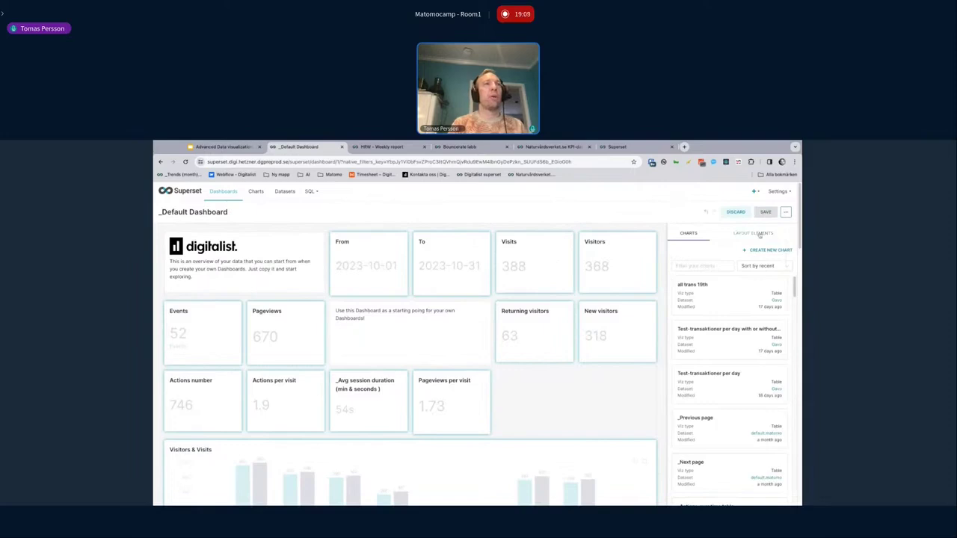
click(753, 233)
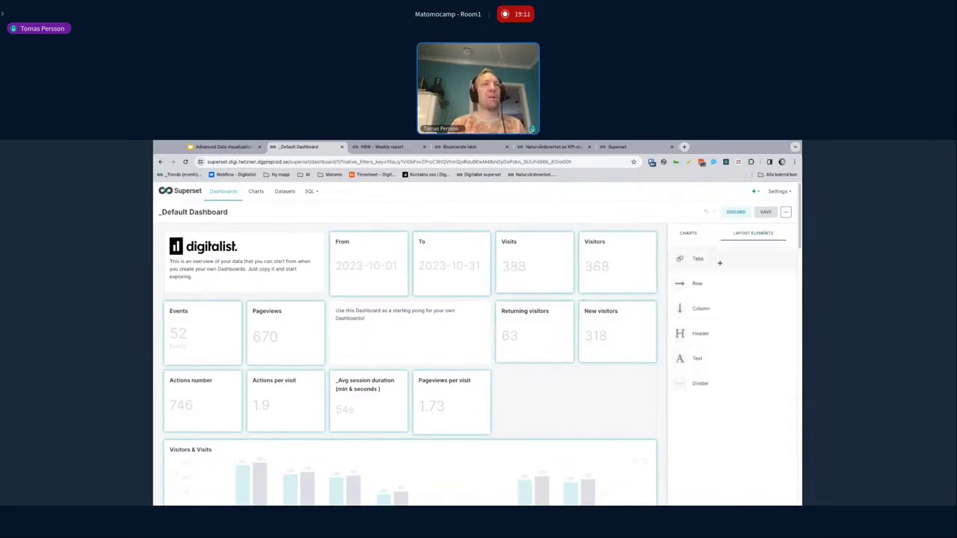
drag(697, 282, 564, 301)
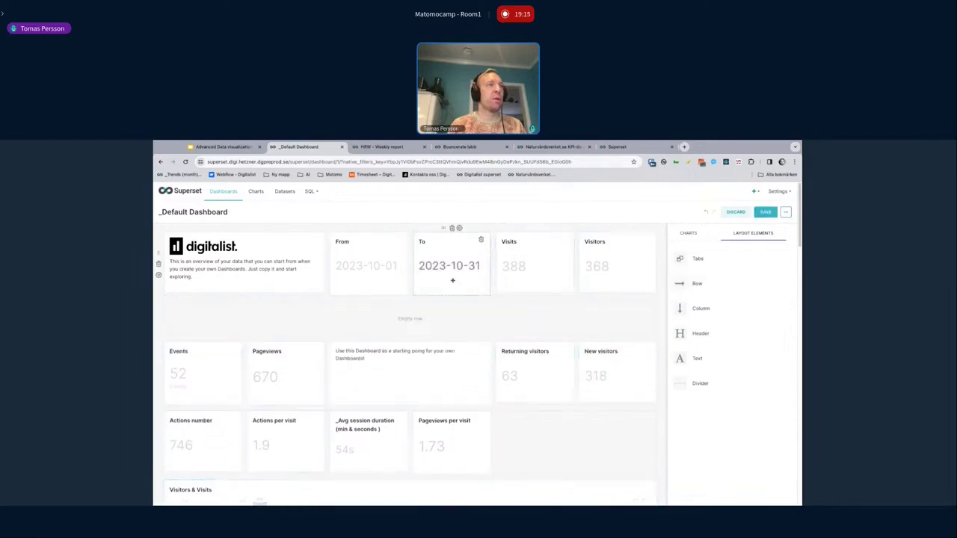
Step: Move the To and Visitors charts from the first row into the empty row
drag(449, 277, 449, 314)
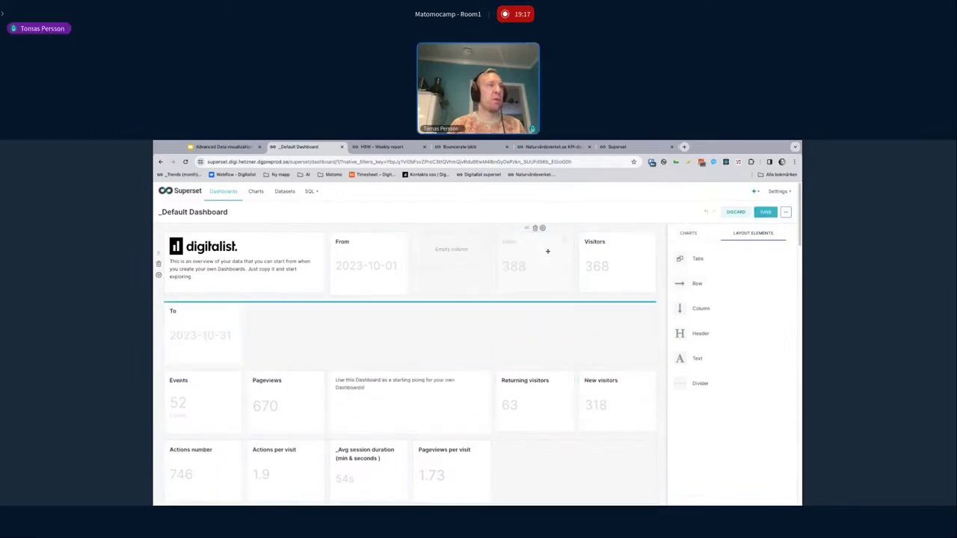
drag(592, 260, 604, 256)
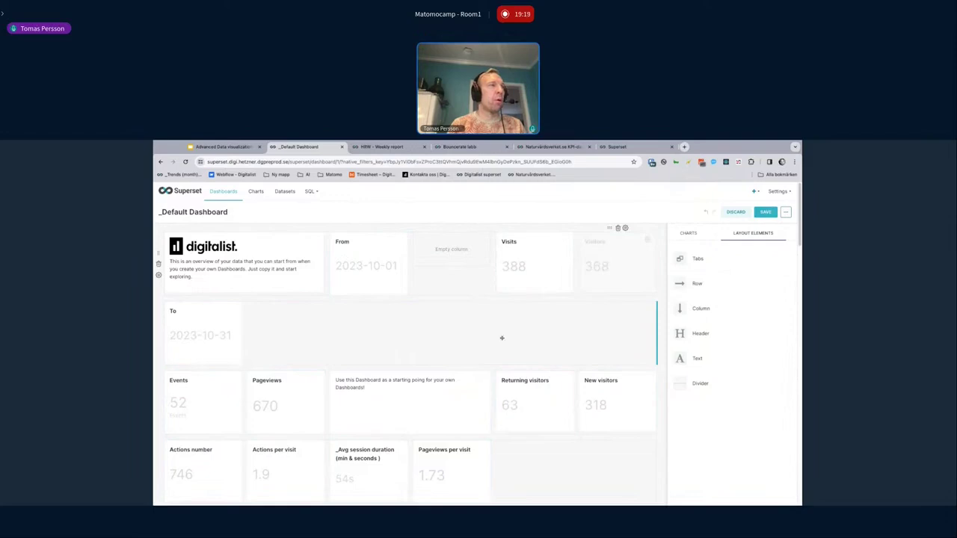
drag(502, 338, 502, 338)
Step: Add the _Visits over time chart beside Visitors, then widen it to fill the row and reduce its height
click(689, 234)
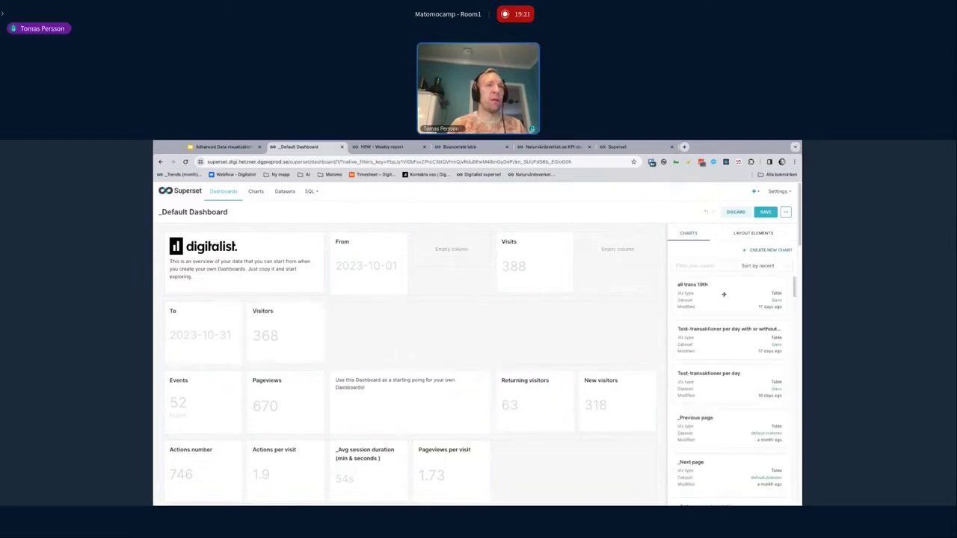
scroll(728, 361, down, 10)
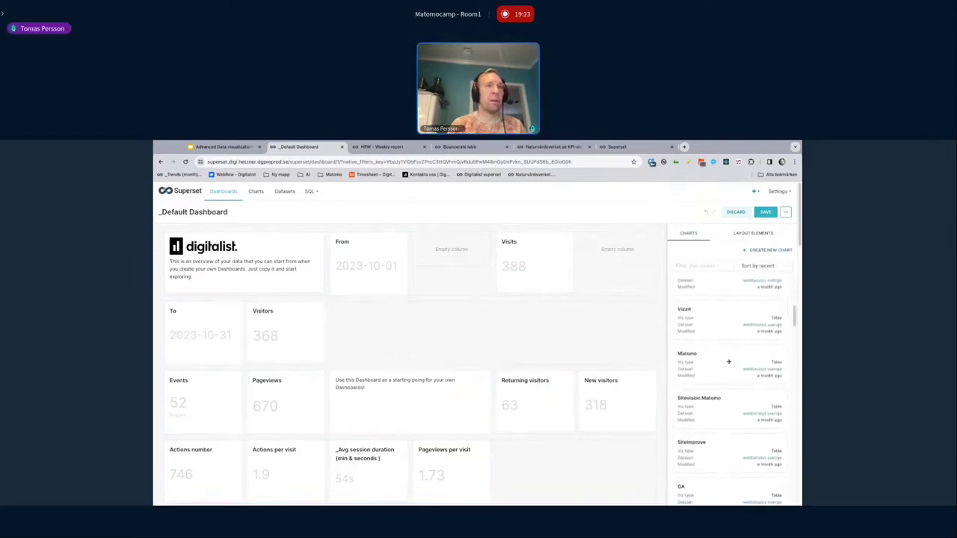
scroll(729, 374, down, 5)
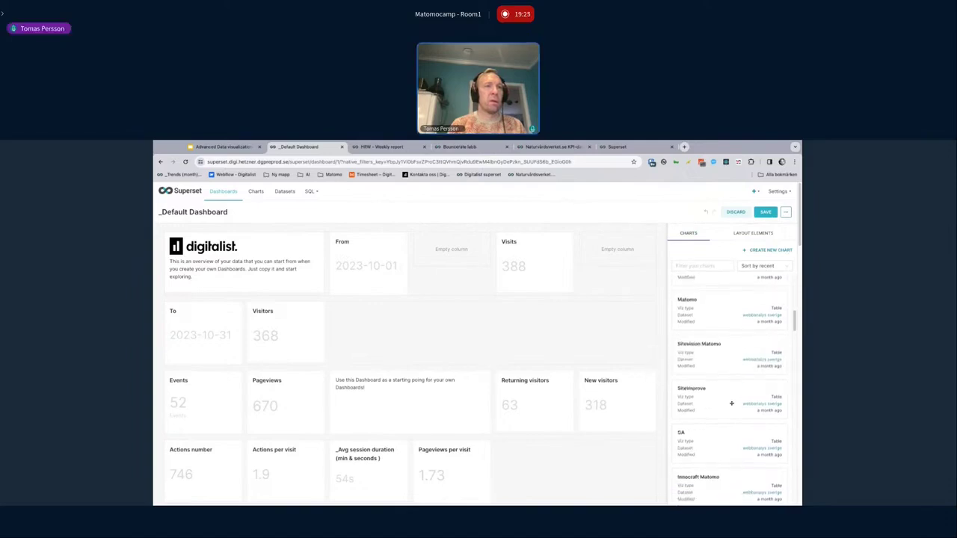
scroll(721, 376, down, 10)
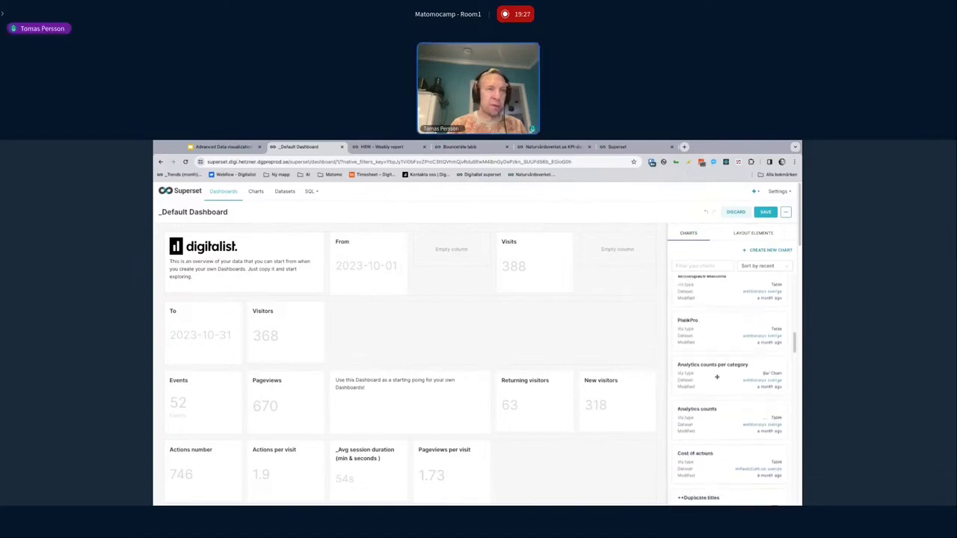
scroll(721, 374, down, 3)
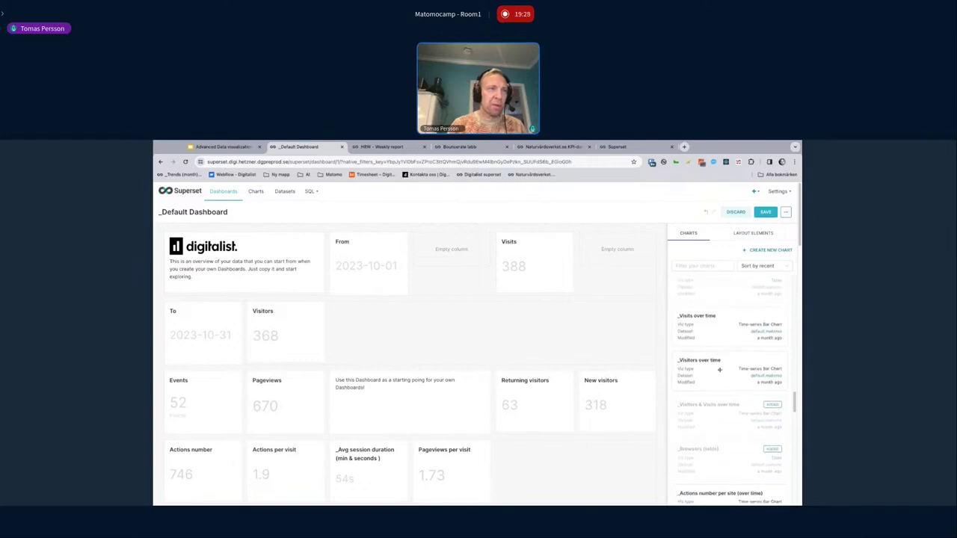
drag(699, 318, 412, 337)
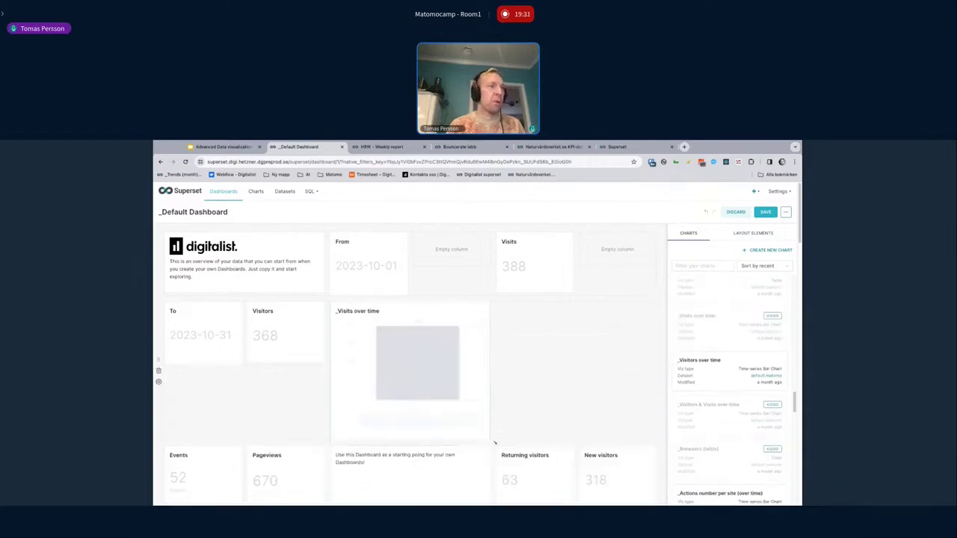
drag(490, 437, 655, 389)
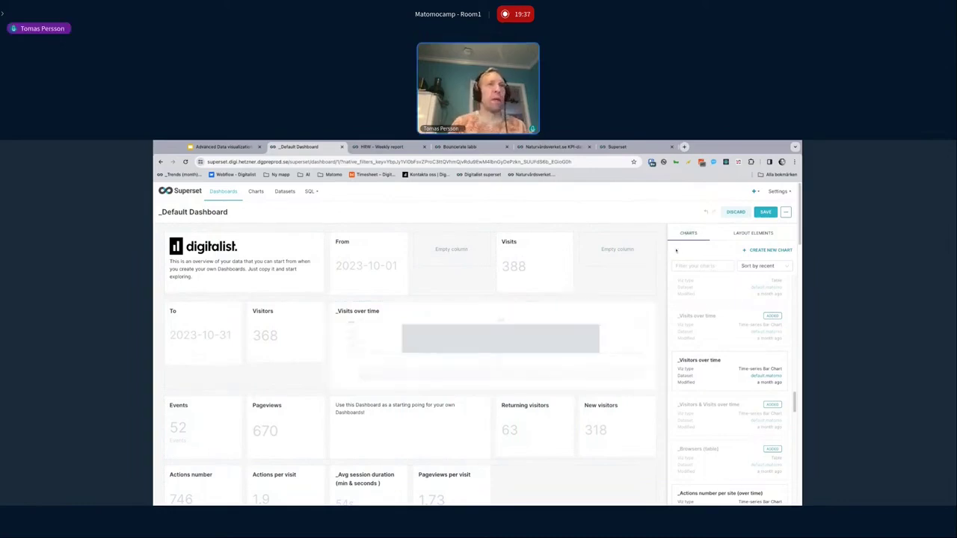
Step: View the dashboard's Save as options, close them without saving, and return to the dashboards list
click(786, 212)
click(788, 214)
click(786, 214)
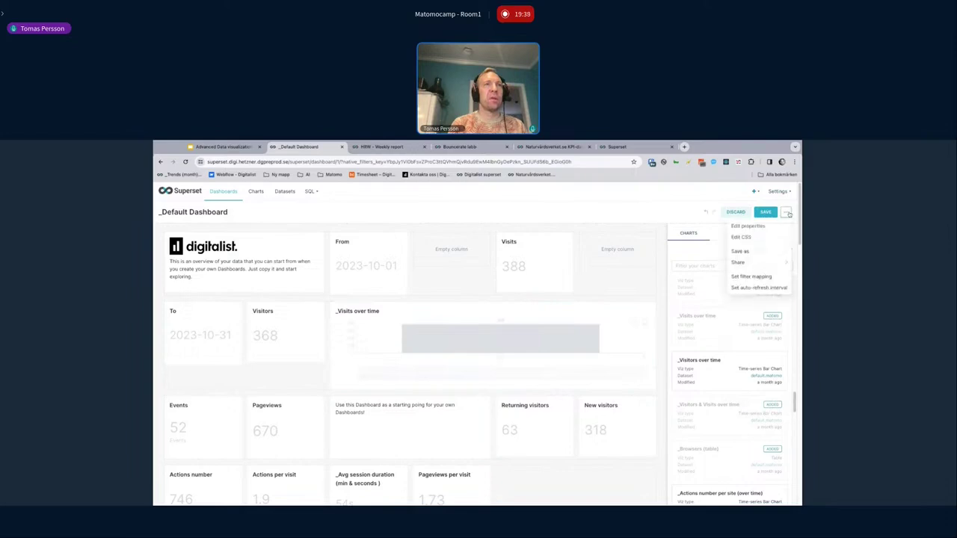
click(757, 254)
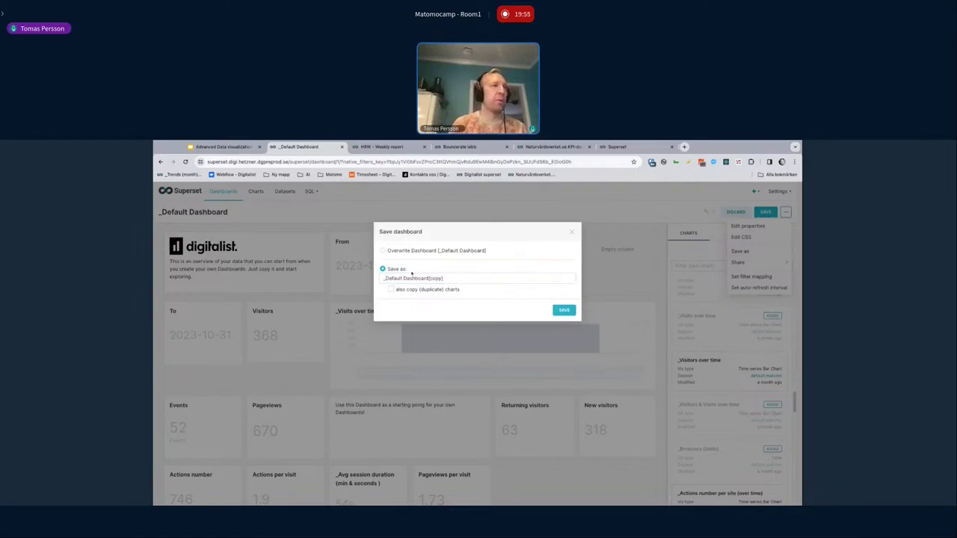
click(570, 233)
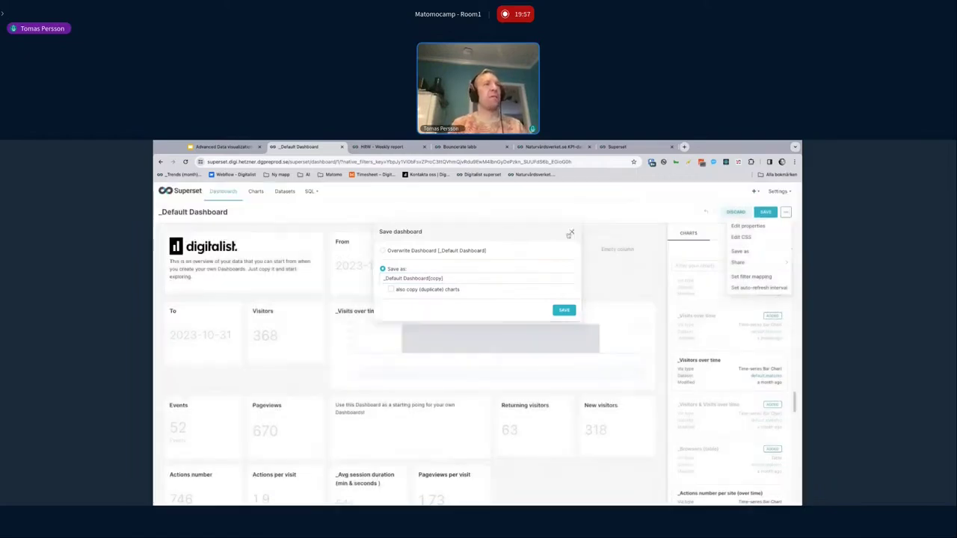
click(223, 191)
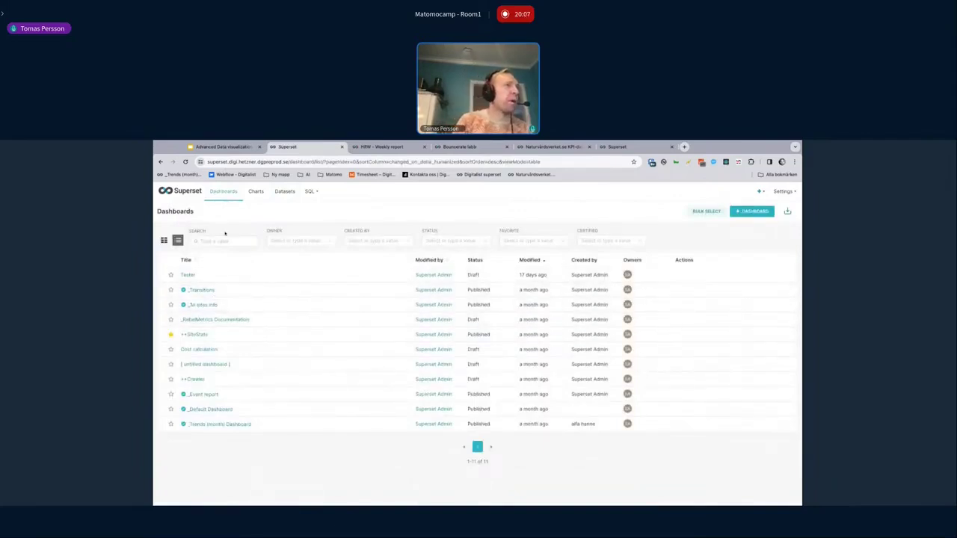
Step: Switch to the HRW - Weekly report, review its most read stories tables, and open and close last week's top story
click(375, 148)
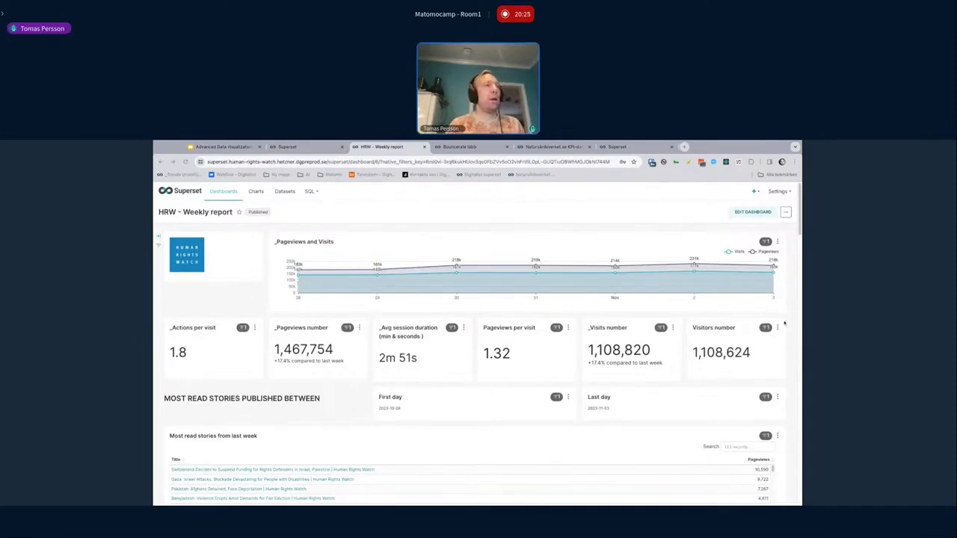
scroll(785, 323, down, 3)
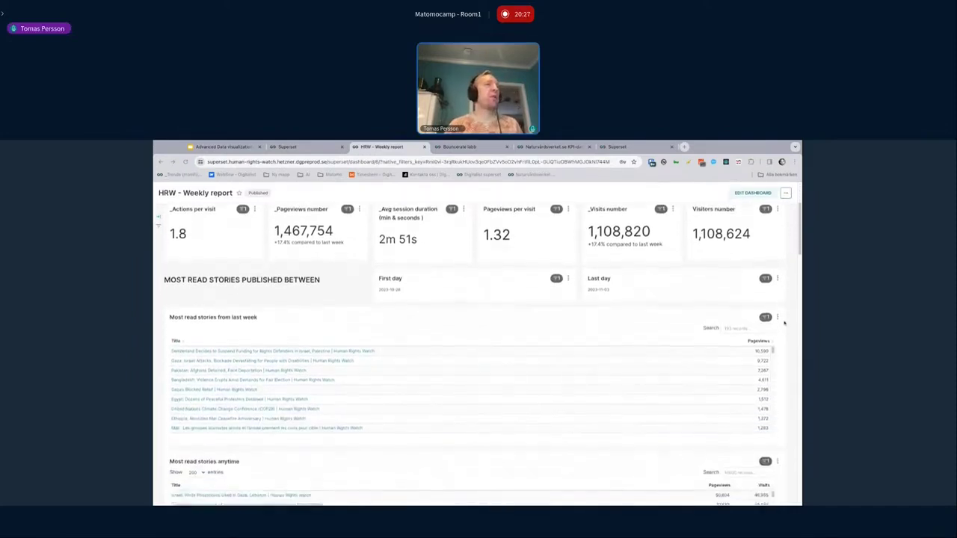
scroll(784, 323, down, 1)
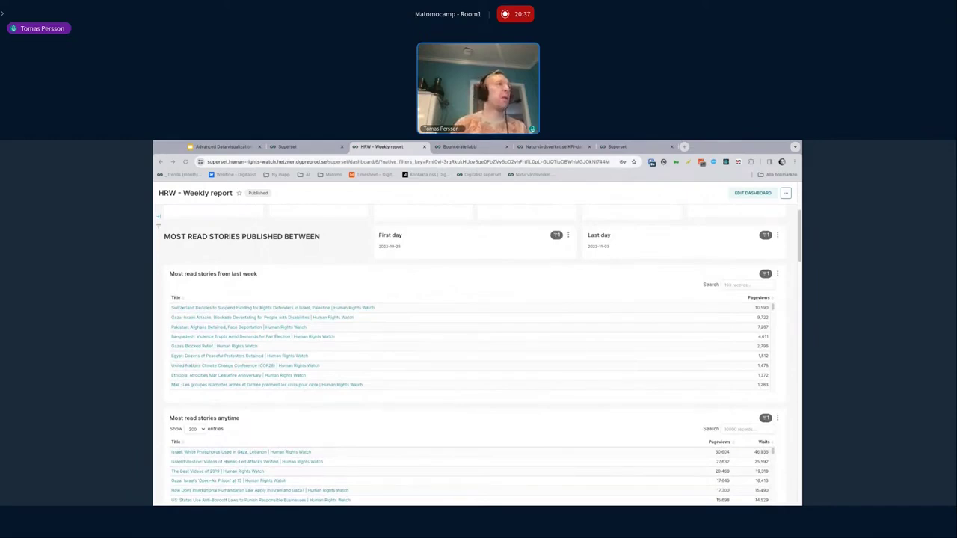
scroll(787, 330, down, 2)
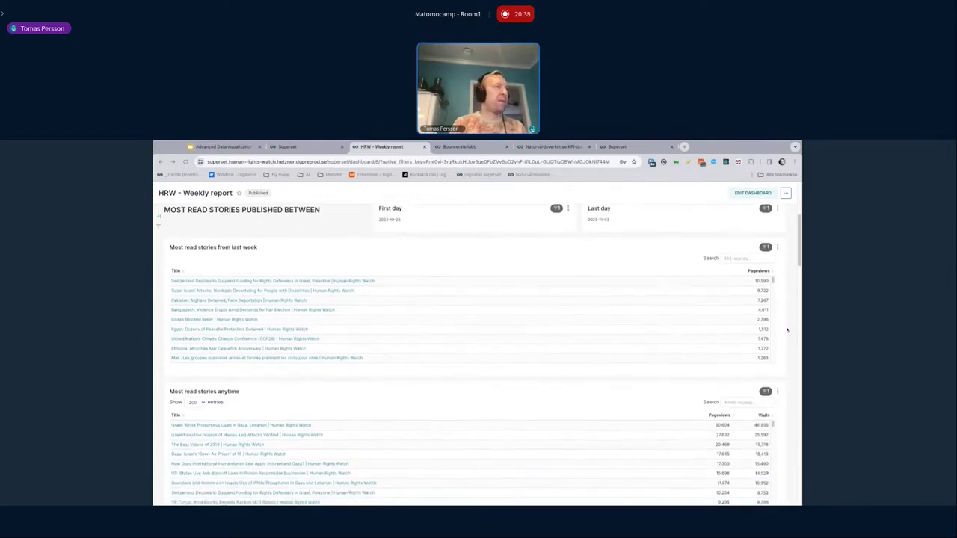
scroll(787, 329, up, 2)
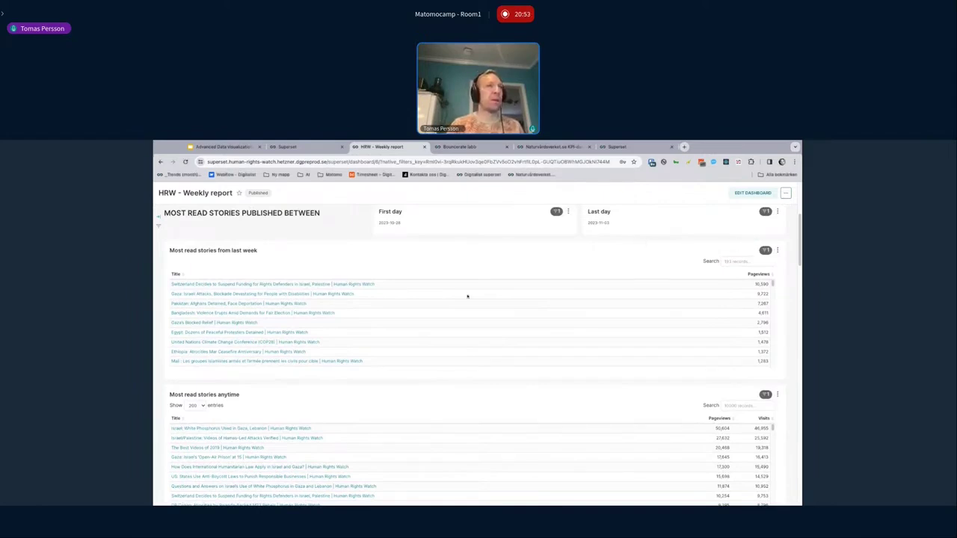
click(358, 285)
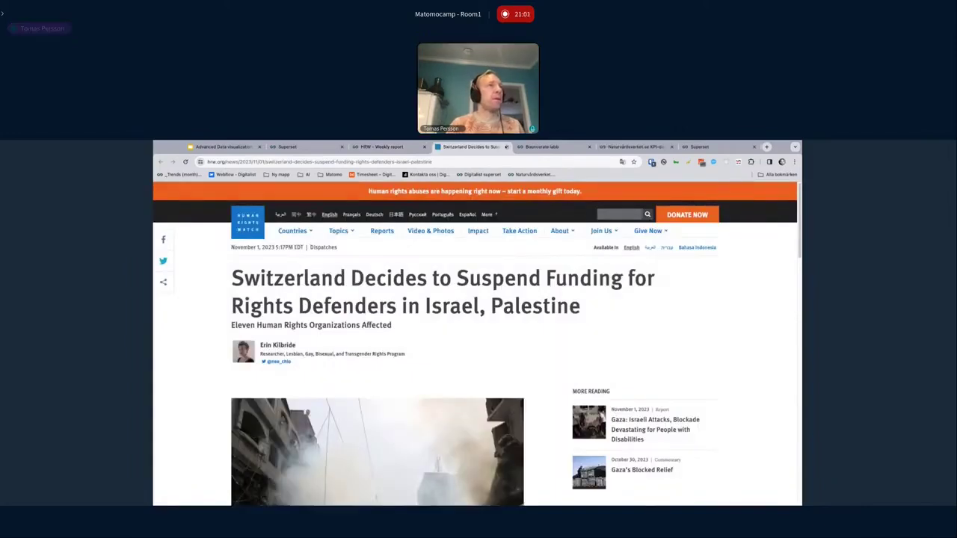
click(506, 147)
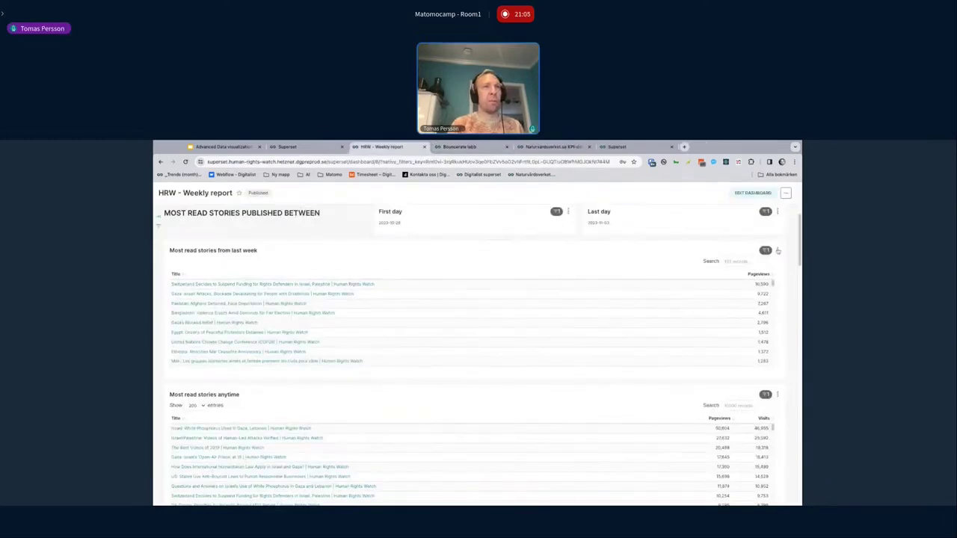
Step: Open the Most read stories from last week chart for editing and examine its time range, dimensions, metrics and filters
click(778, 251)
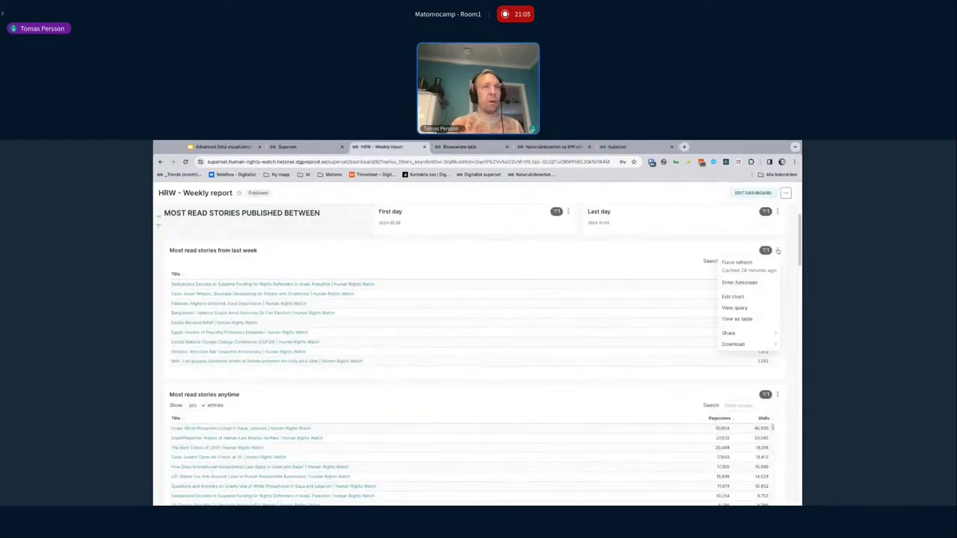
click(733, 297)
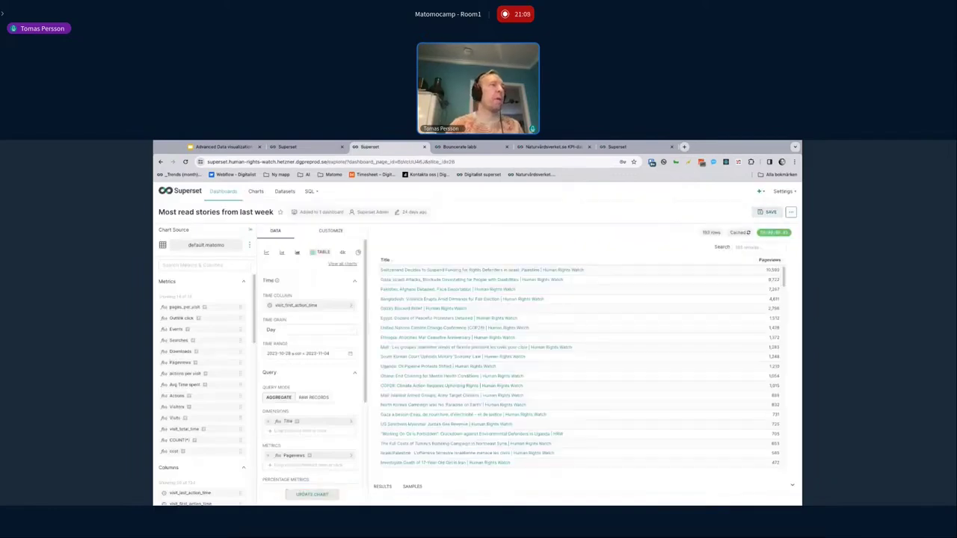
scroll(307, 359, down, 2)
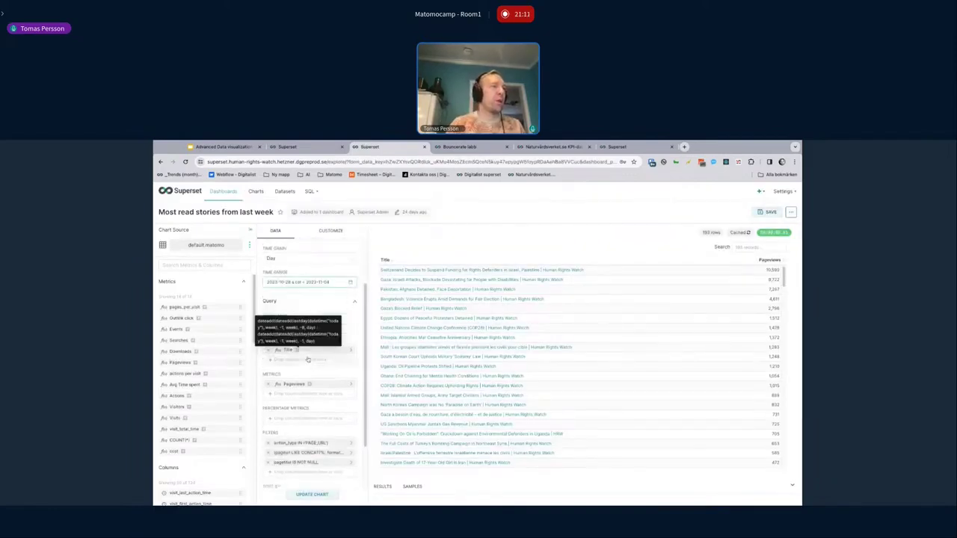
scroll(307, 359, down, 3)
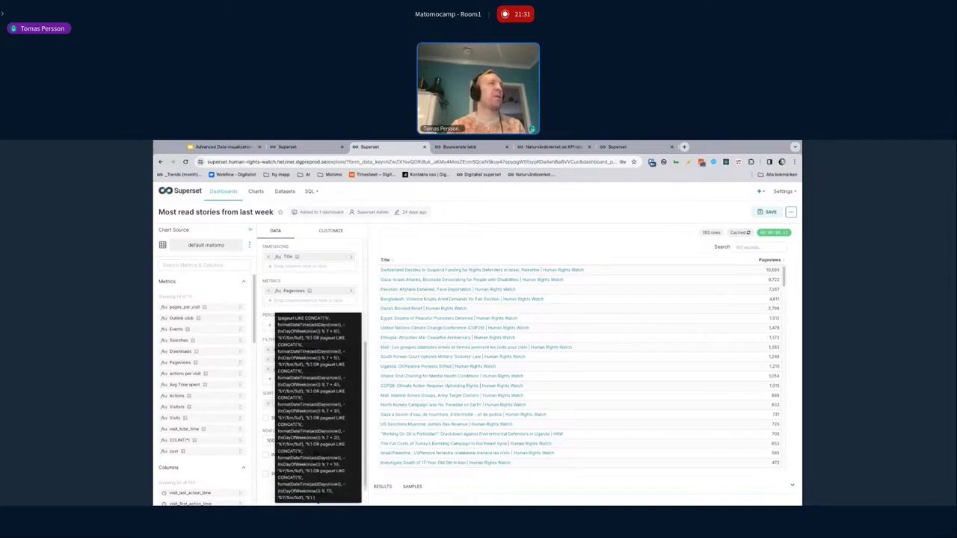
Step: Open the top story from the chart's results and highlight the publication date 2023/11/01 in its URL
click(434, 271)
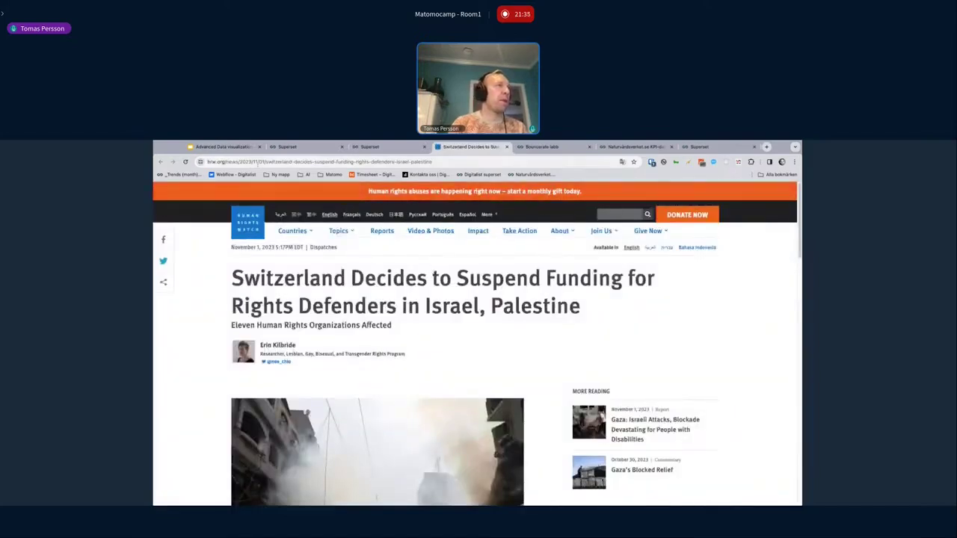
click(268, 161)
drag(268, 162, 294, 161)
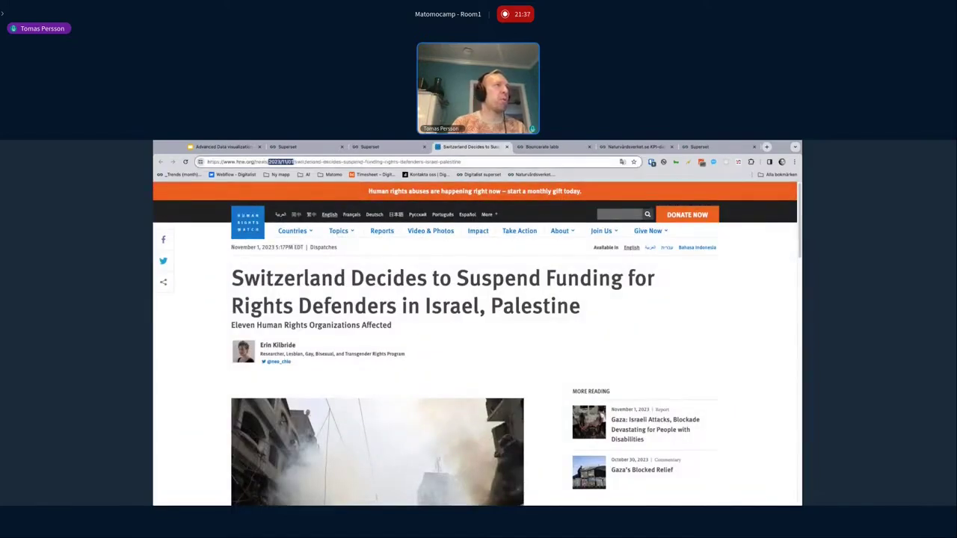
Step: Return from the story to the chart editor, go back to the HRW - Weekly report dashboard, and view its story tables
click(370, 147)
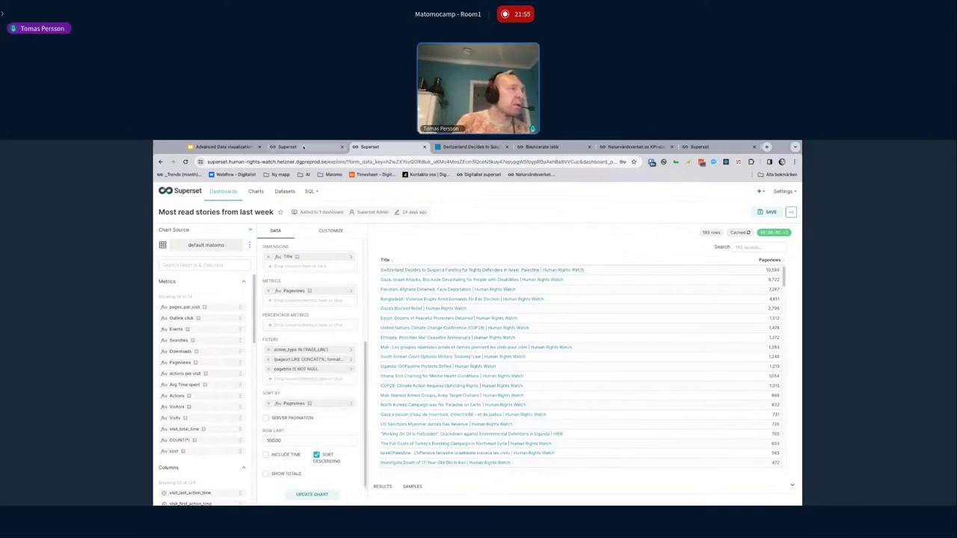
click(303, 148)
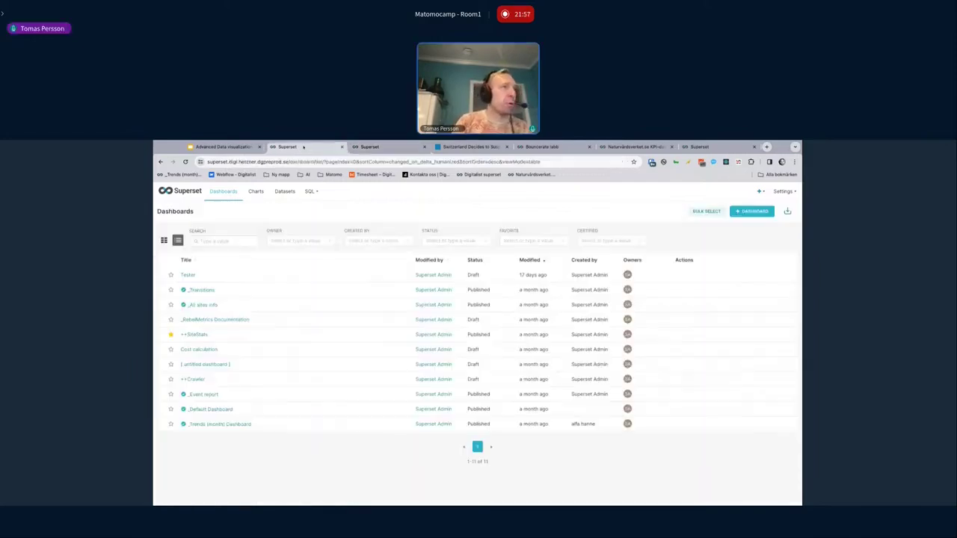
click(370, 148)
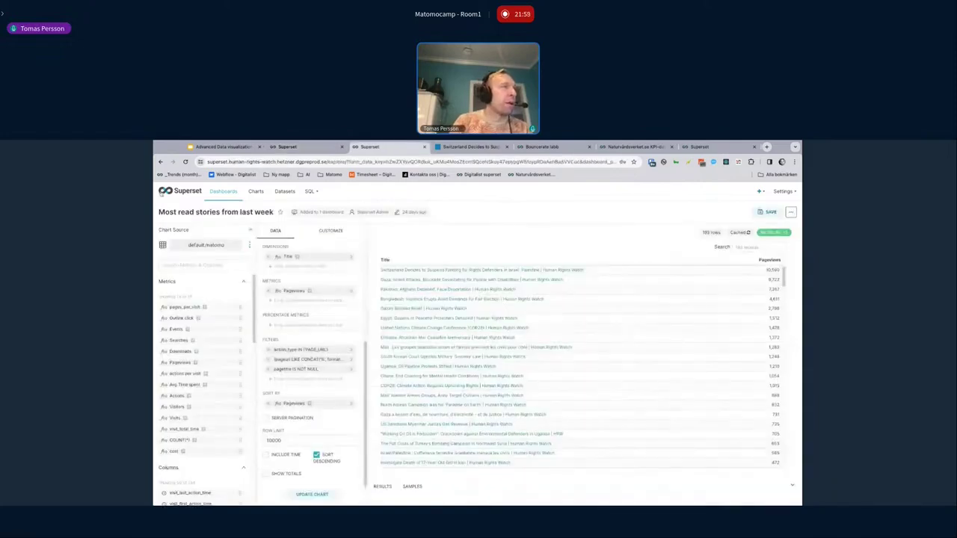
click(160, 162)
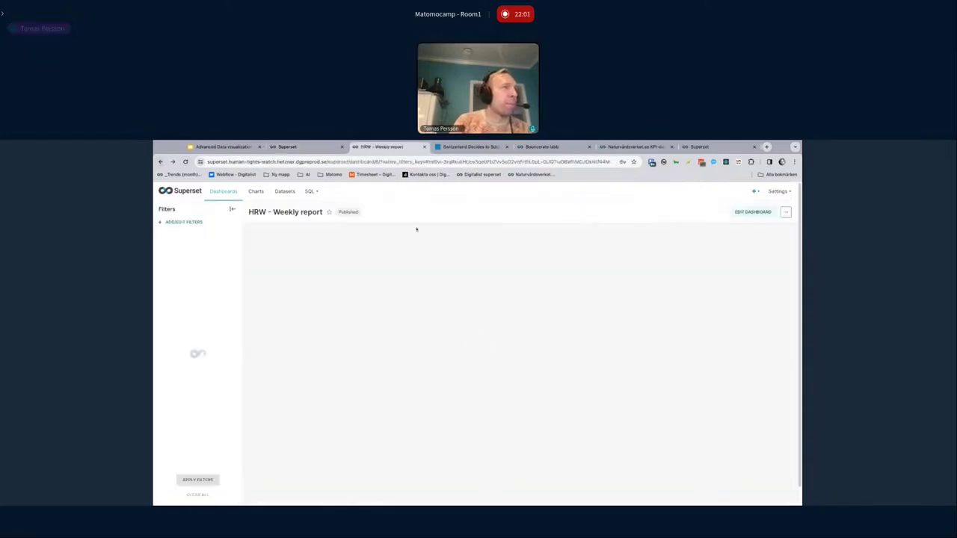
scroll(473, 319, down, 10)
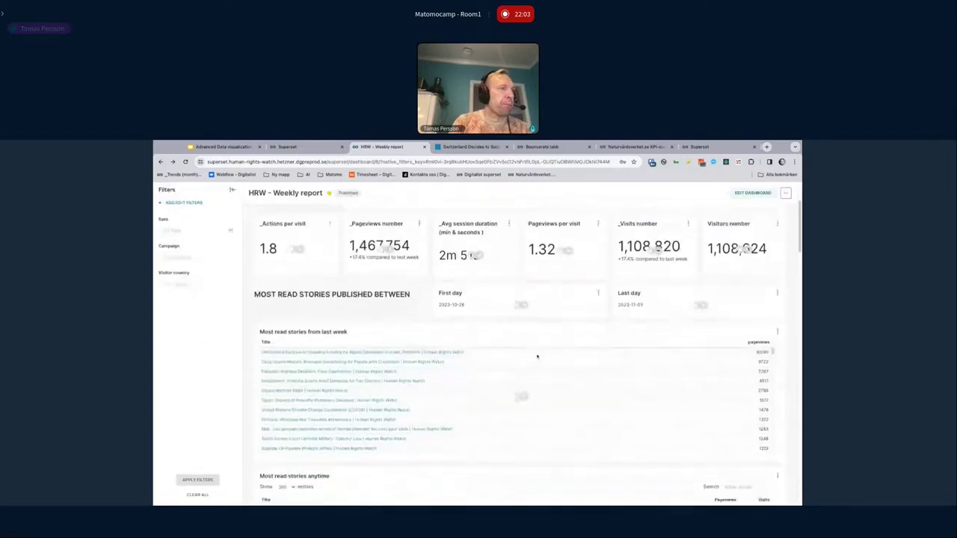
Step: Examine the Visitors map and the Visitors per country table on the HRW - Weekly report dashboard
scroll(536, 357, down, 4)
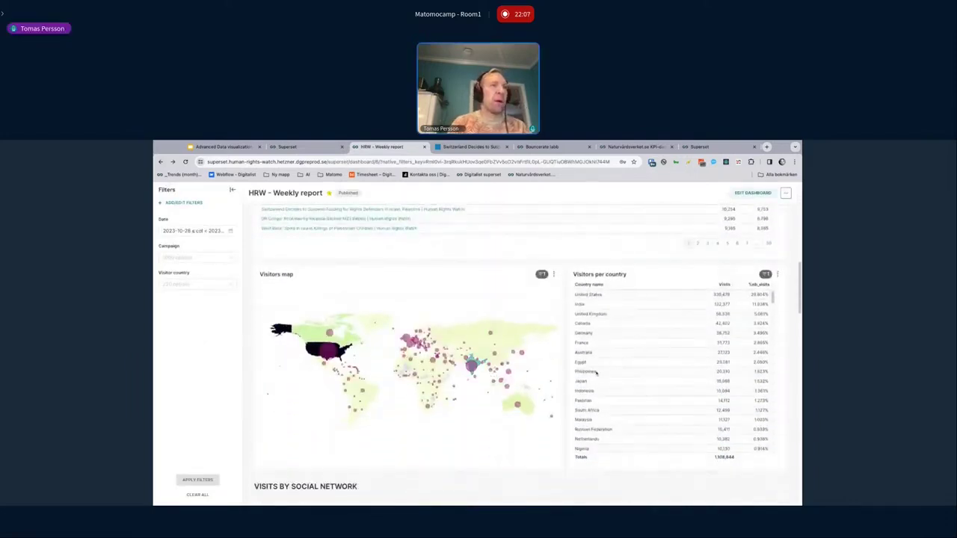
scroll(661, 368, down, 3)
scroll(680, 369, down, 5)
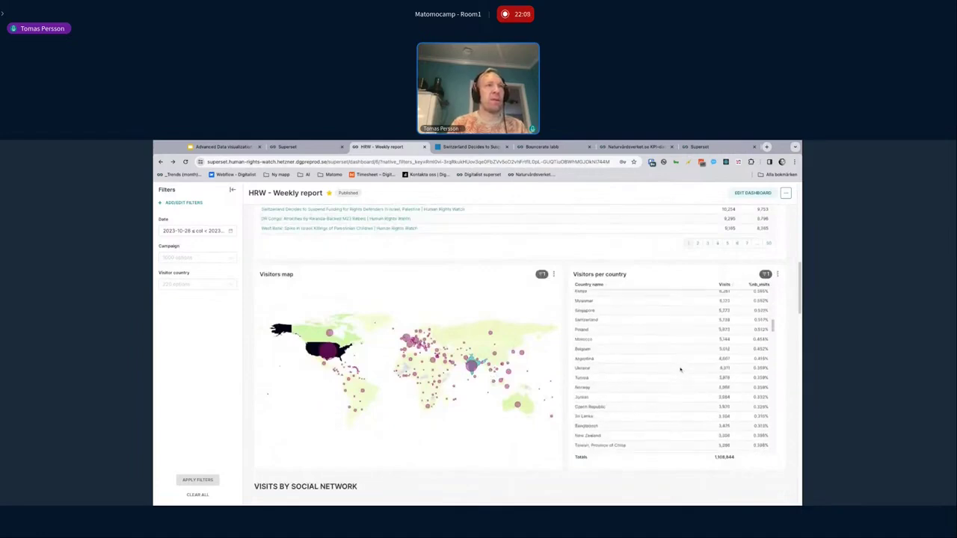
scroll(788, 387, down, 6)
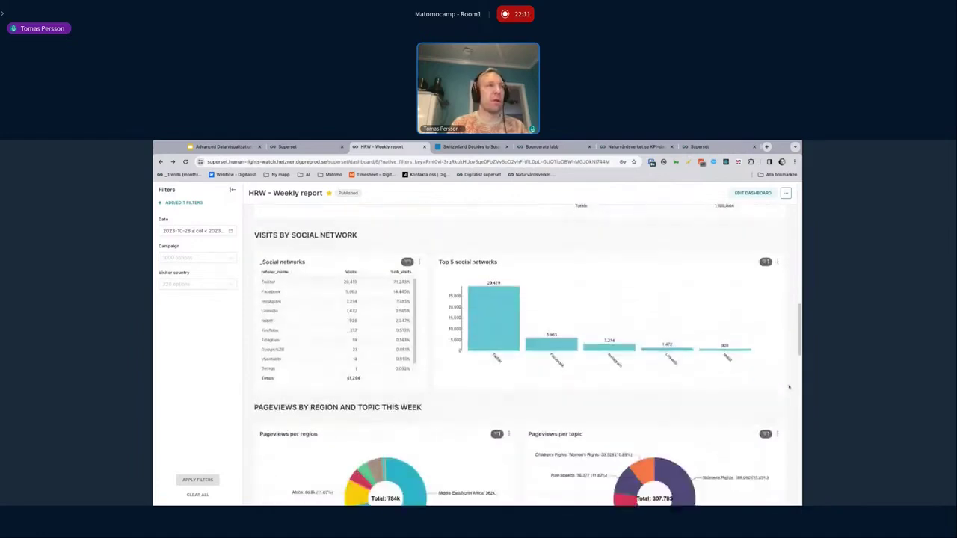
scroll(788, 386, up, 1)
scroll(516, 355, up, 3)
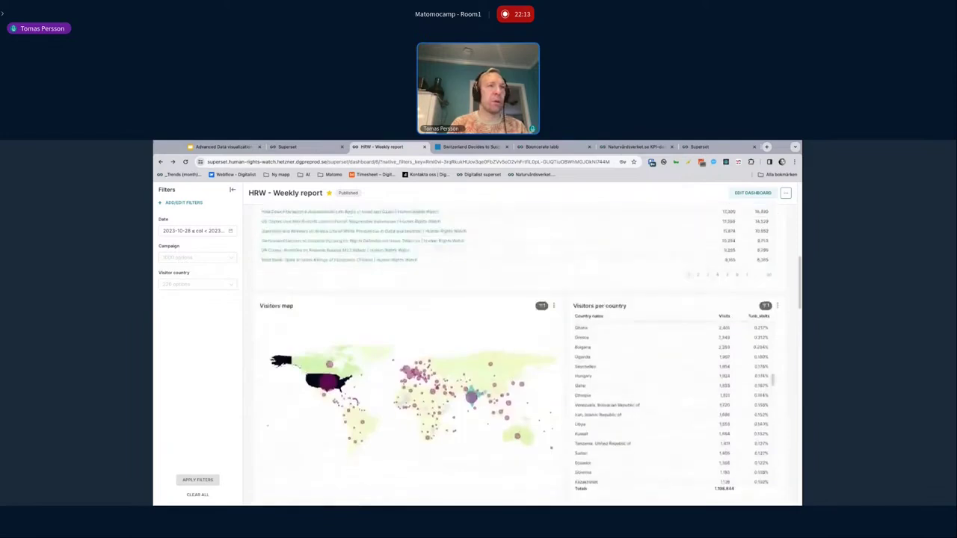
scroll(516, 355, down, 3)
scroll(516, 355, up, 2)
scroll(516, 355, up, 1)
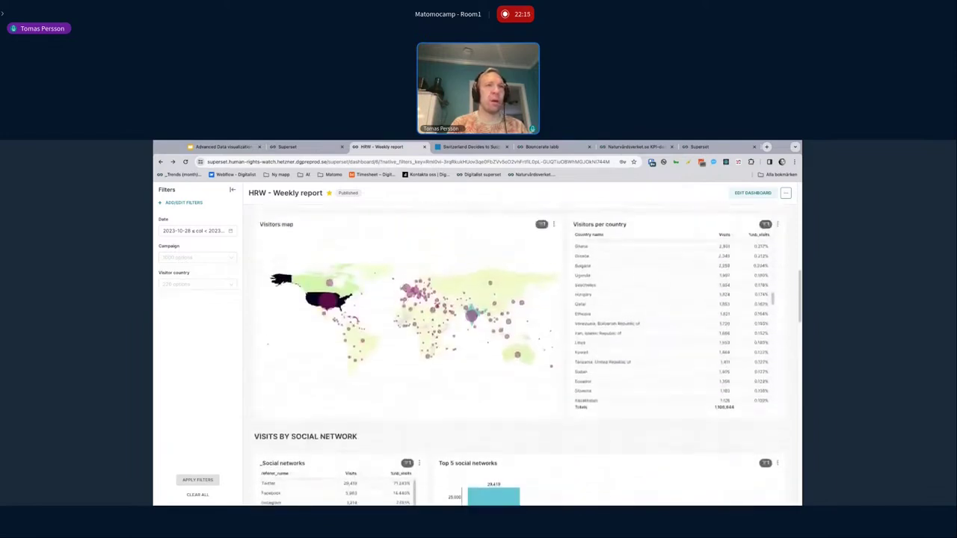
scroll(740, 282, up, 5)
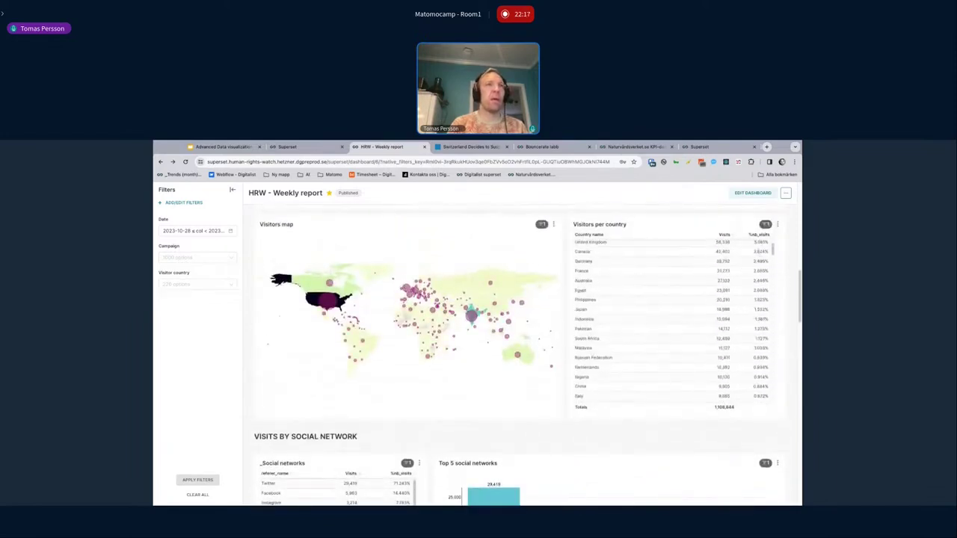
scroll(735, 328, down, 8)
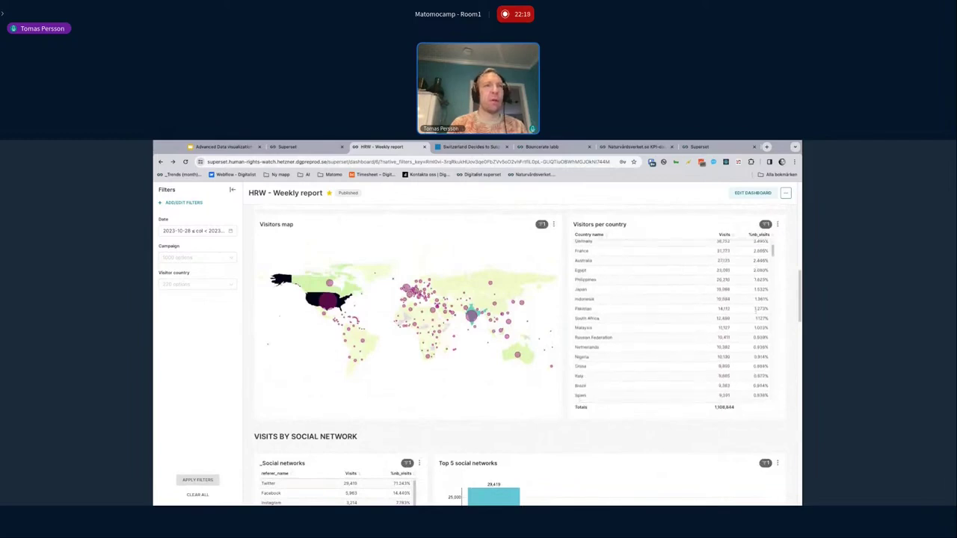
scroll(735, 328, down, 7)
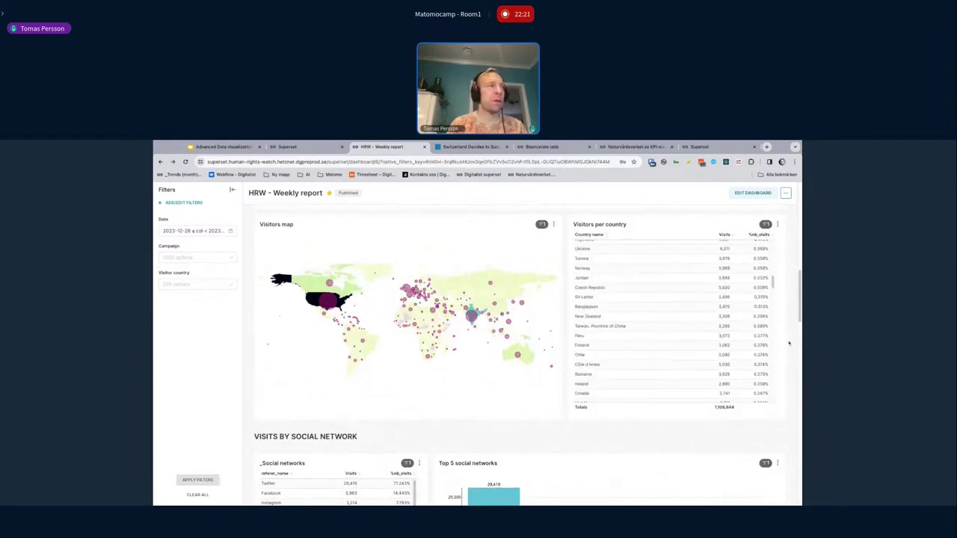
Step: Review the report's social network, region and topic, content type, and reader channel sections down to the story list
scroll(789, 345, down, 15)
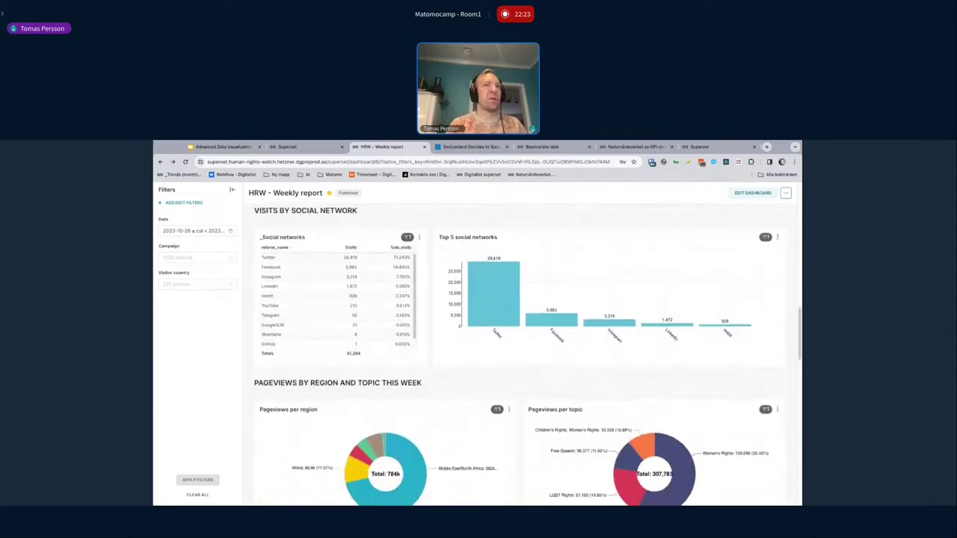
scroll(514, 355, down, 12)
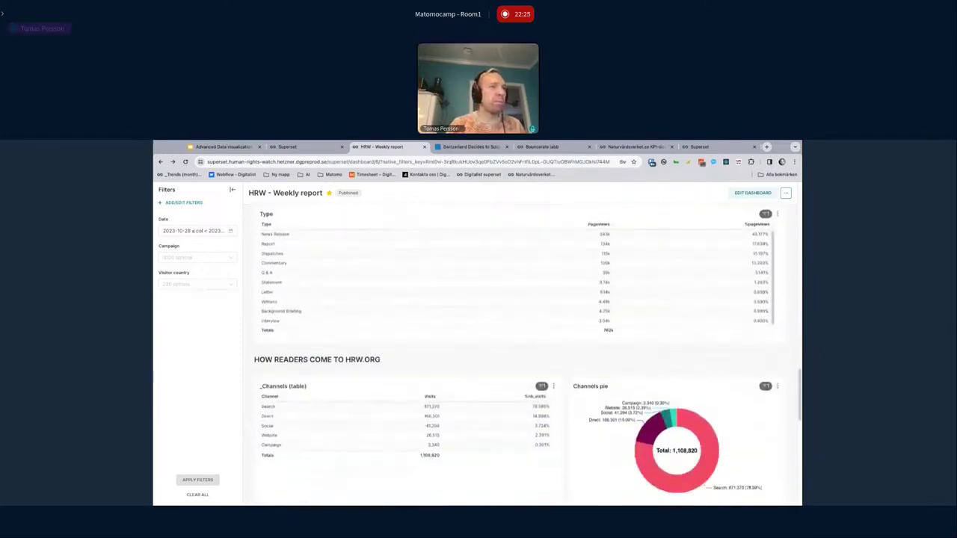
scroll(514, 355, down, 7)
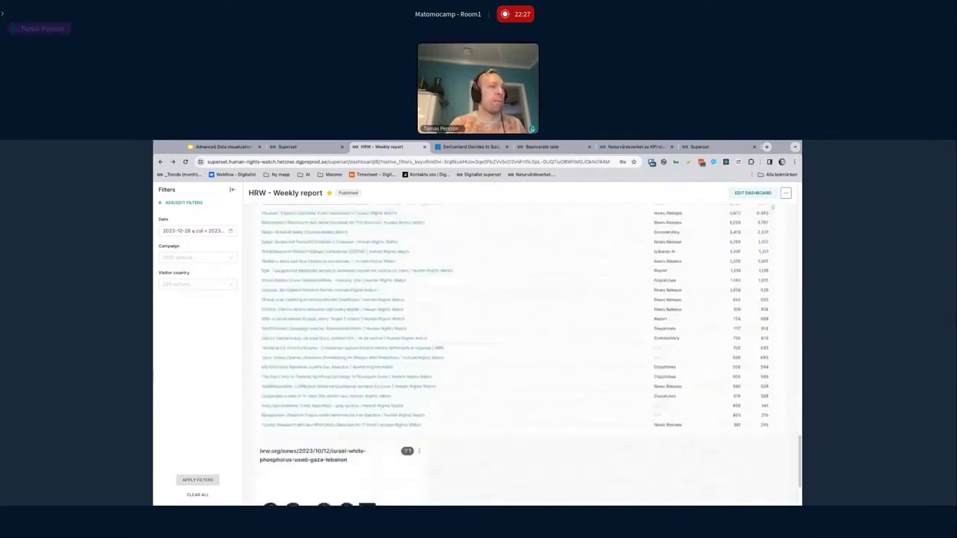
scroll(515, 355, up, 20)
scroll(475, 350, up, 20)
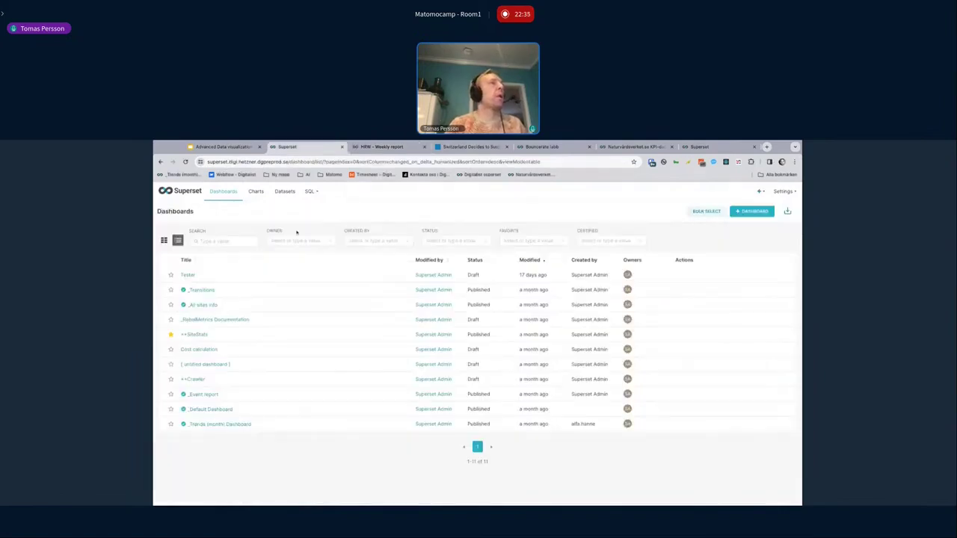
Step: Go to the chart list of the other Superset instance and start a new chart based on the matomo dataset
click(257, 194)
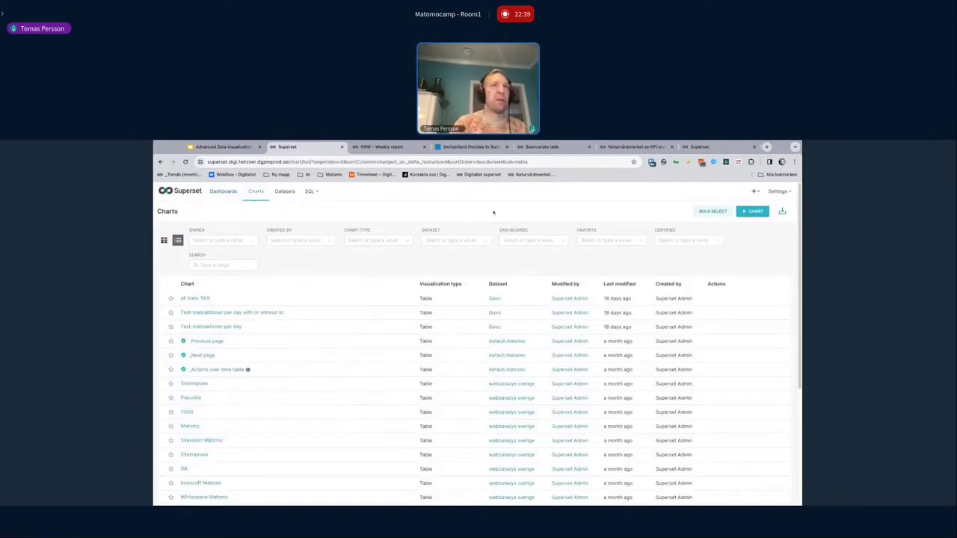
click(757, 212)
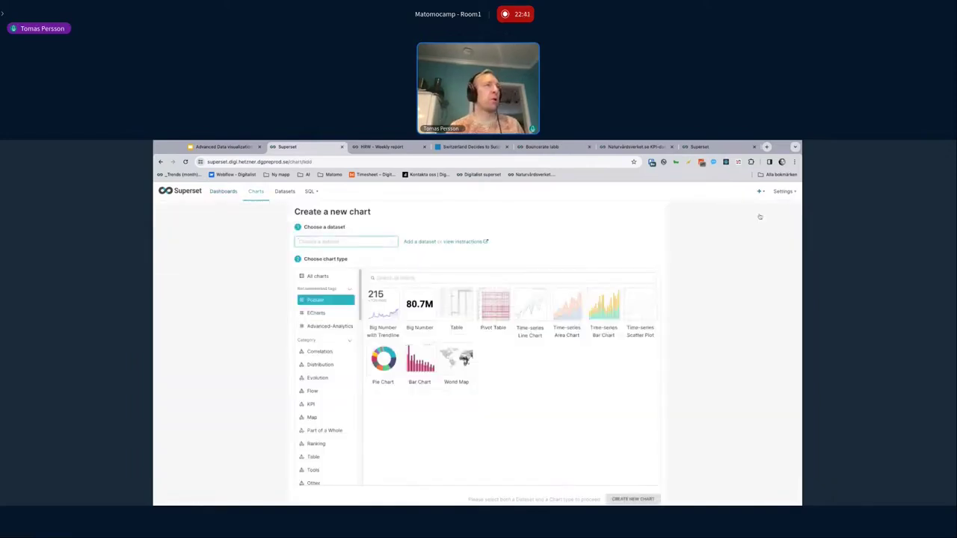
click(361, 242)
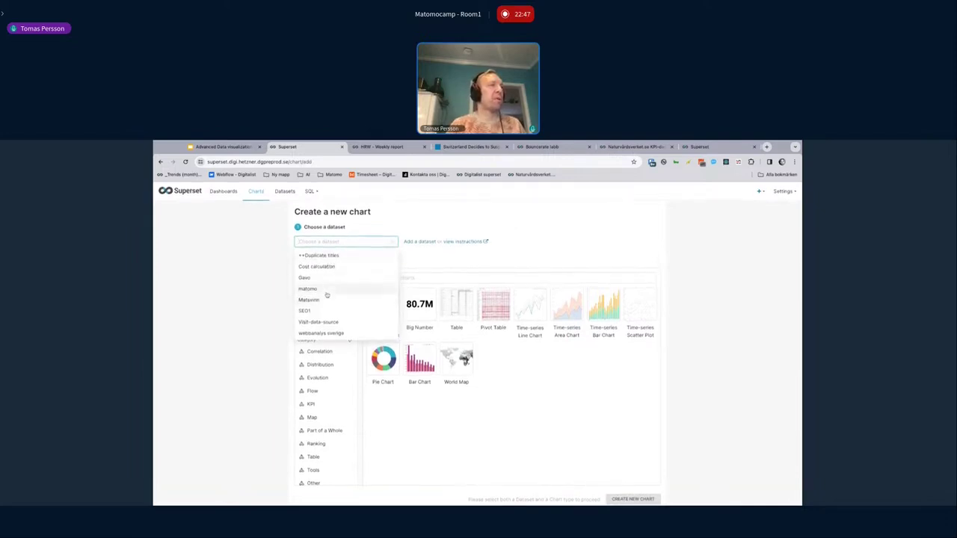
click(324, 288)
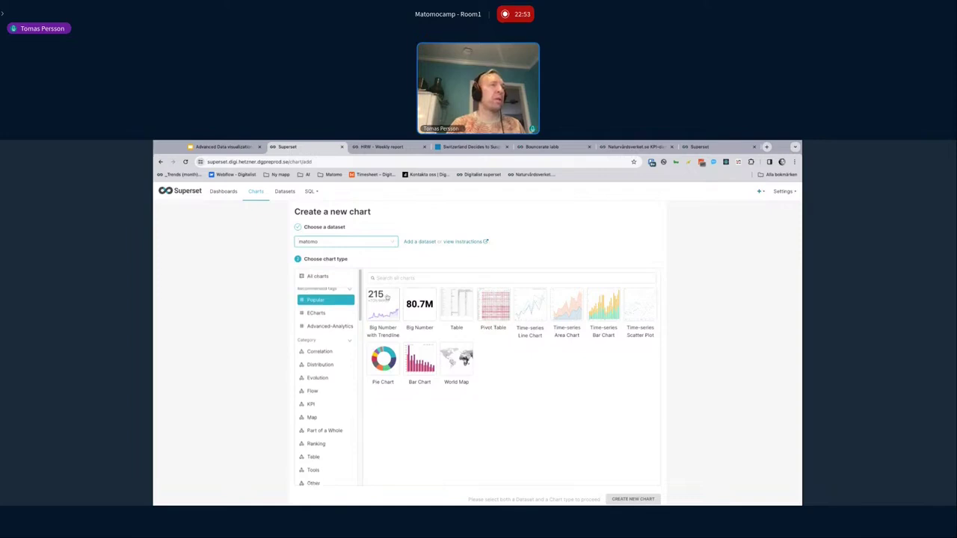
Step: Show all available chart types and browse through the gallery
click(333, 278)
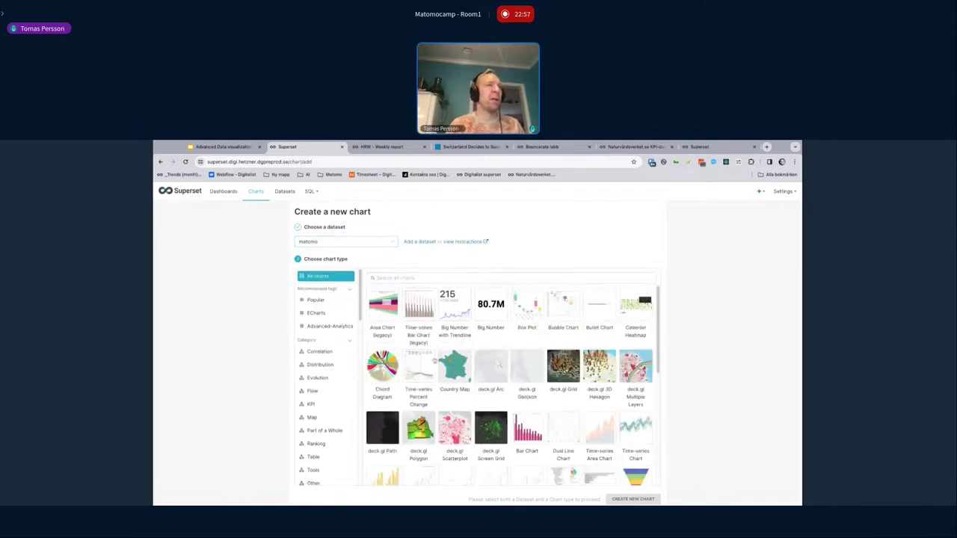
scroll(469, 385, down, 2)
scroll(469, 385, down, 10)
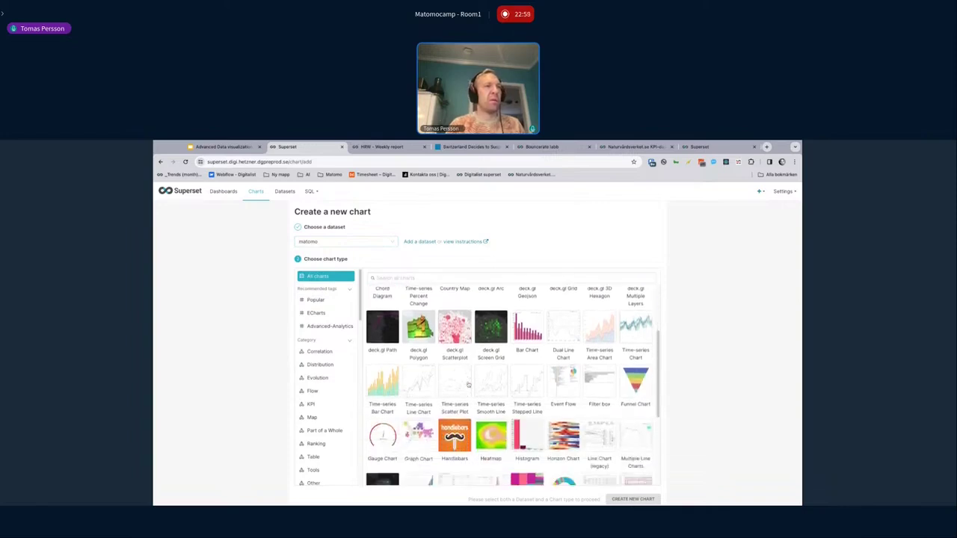
scroll(613, 389, up, 5)
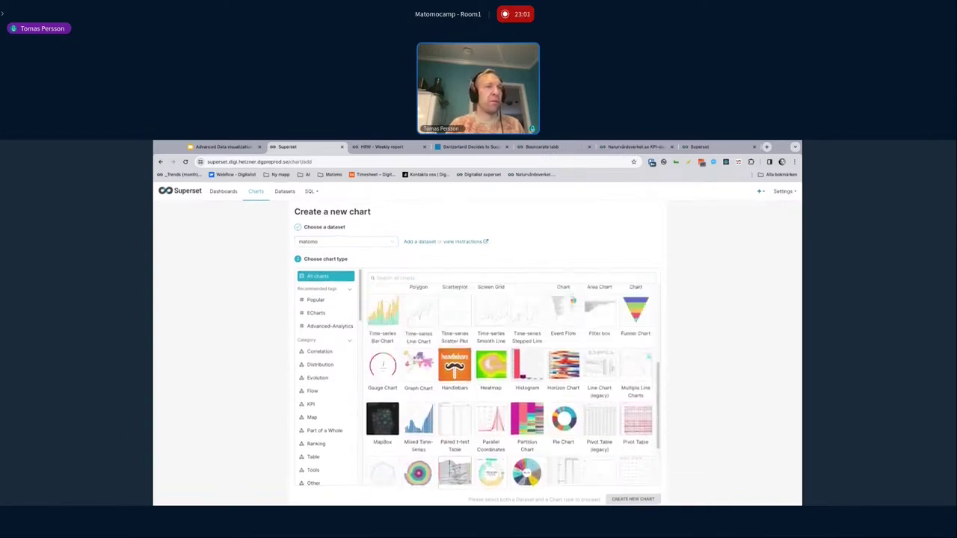
scroll(613, 388, up, 3)
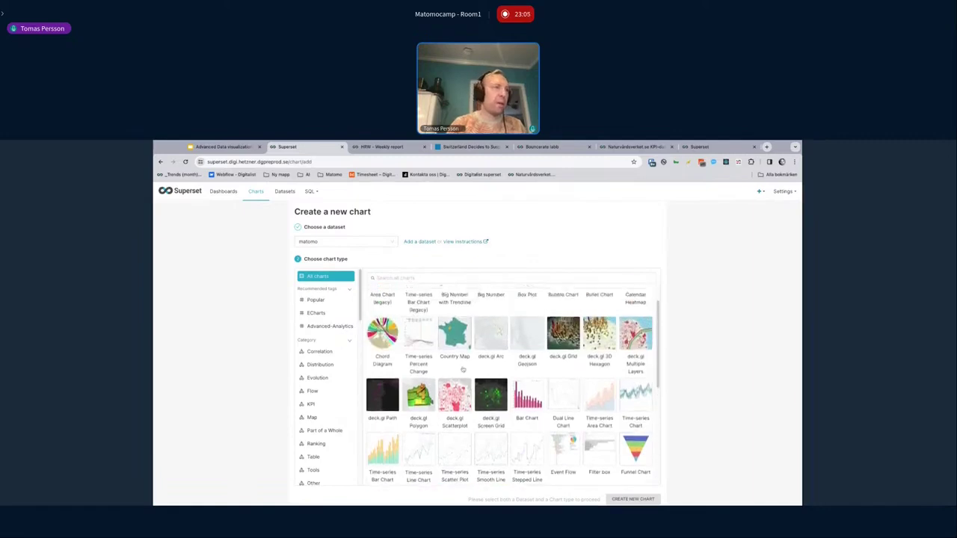
scroll(433, 365, up, 1)
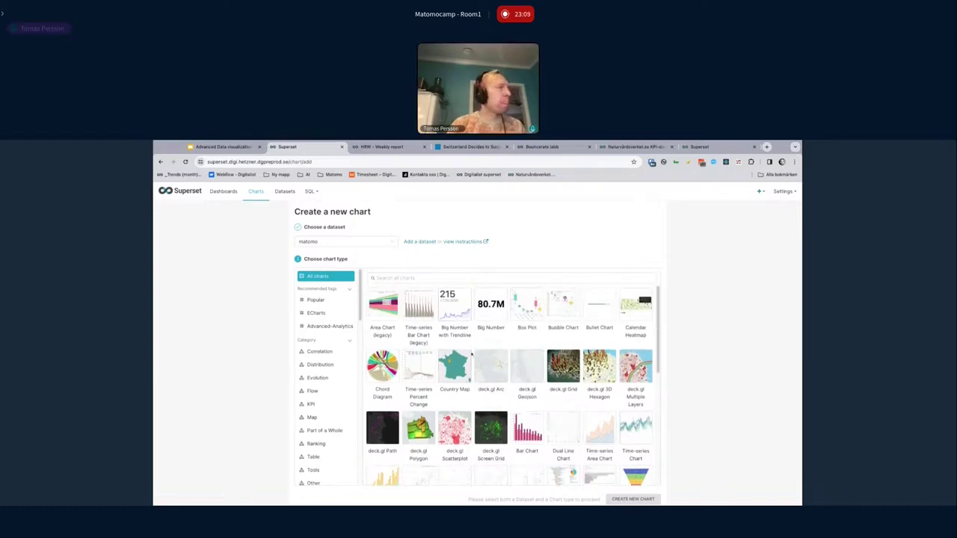
scroll(479, 382, down, 1)
scroll(477, 382, up, 1)
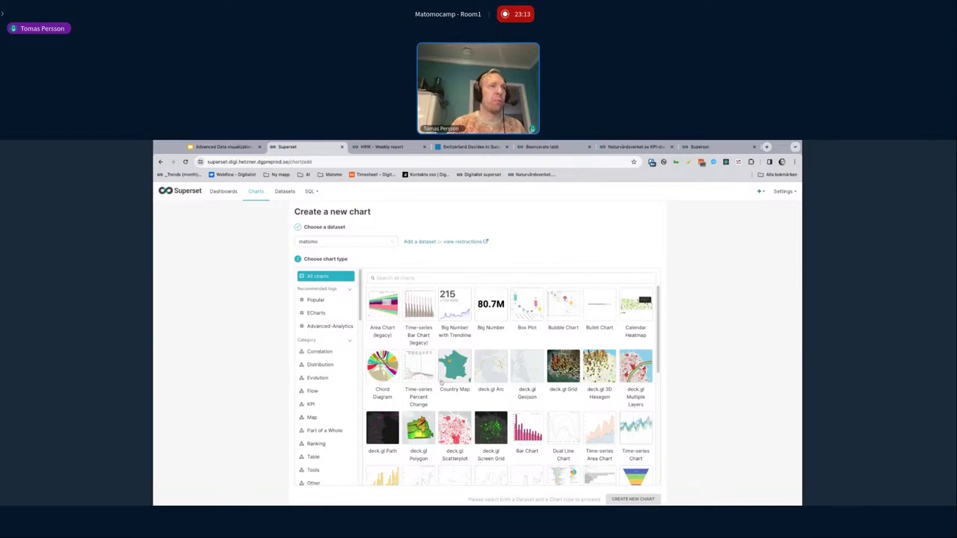
Step: Choose the Table type from the popular charts and create the new chart
click(317, 300)
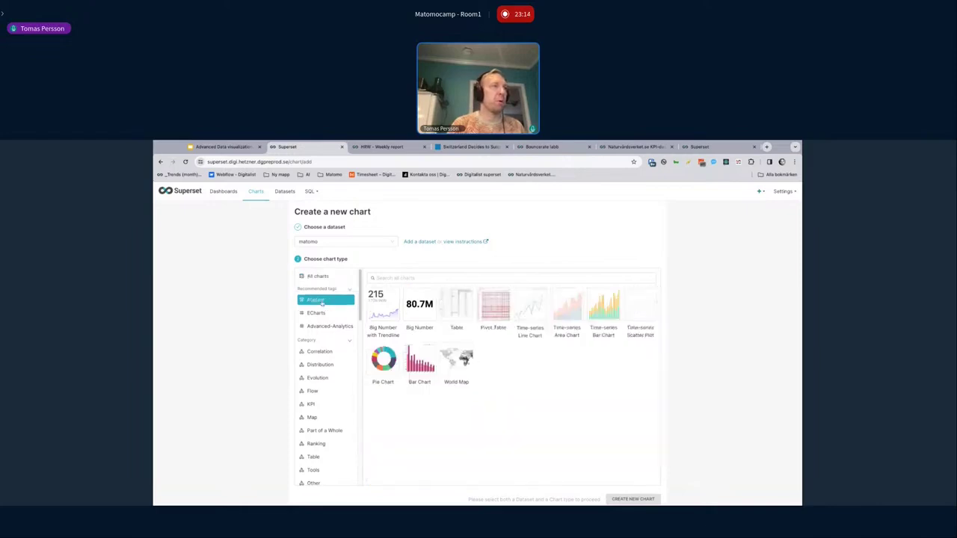
click(461, 301)
click(634, 499)
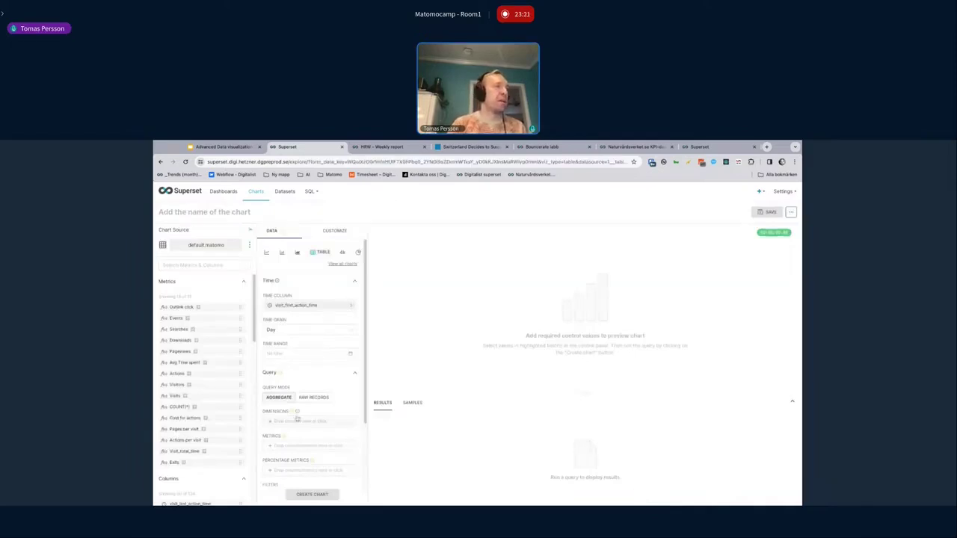
Step: Add the simple column pageurl as a dimension of the table chart
scroll(298, 415, down, 3)
click(324, 332)
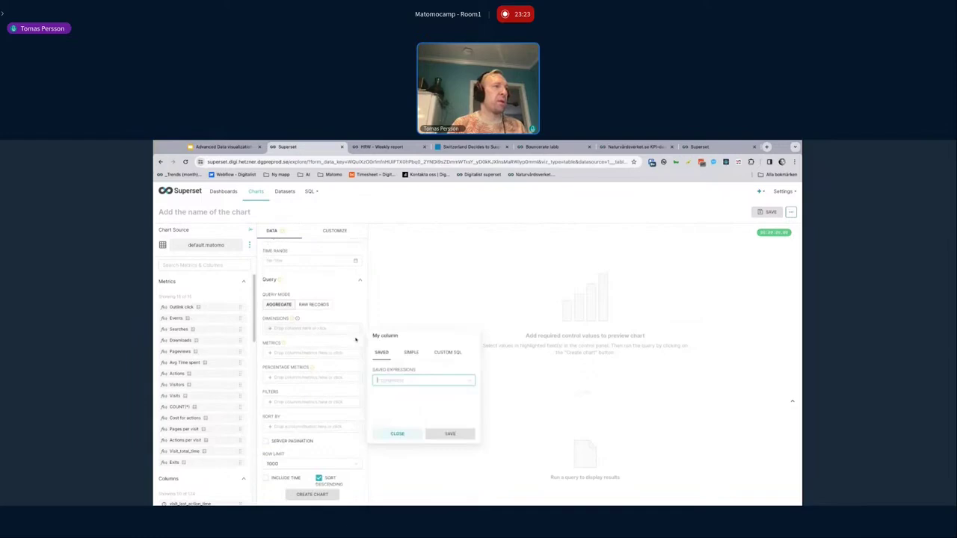
click(409, 353)
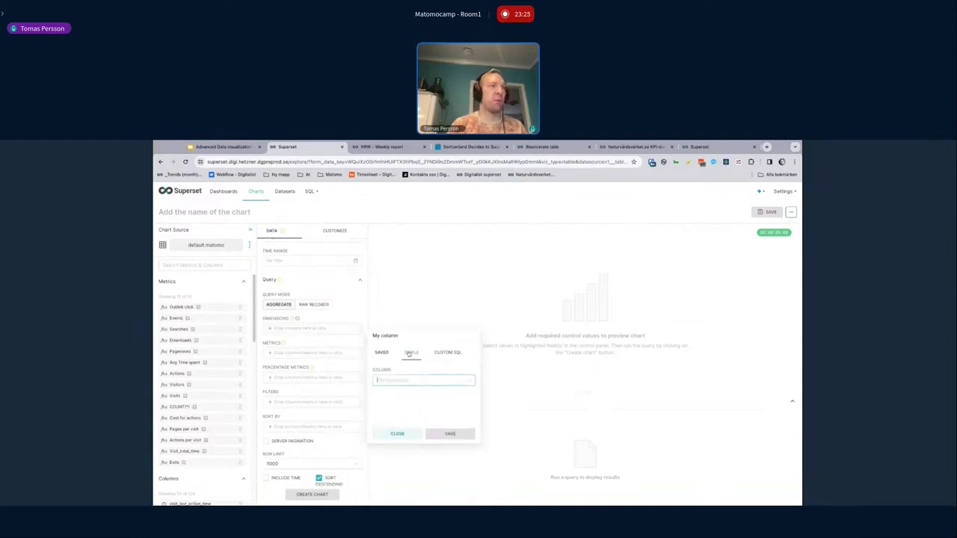
text(page)
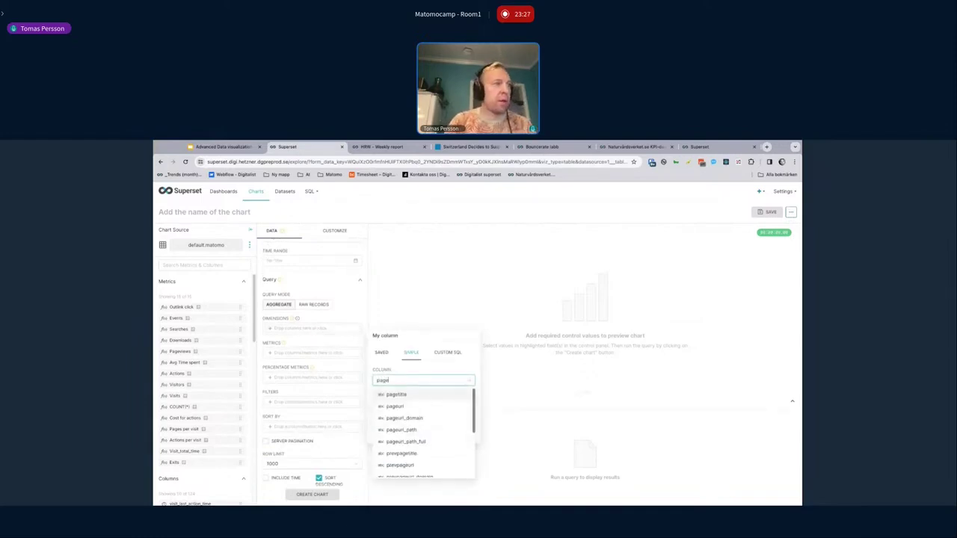
text(u)
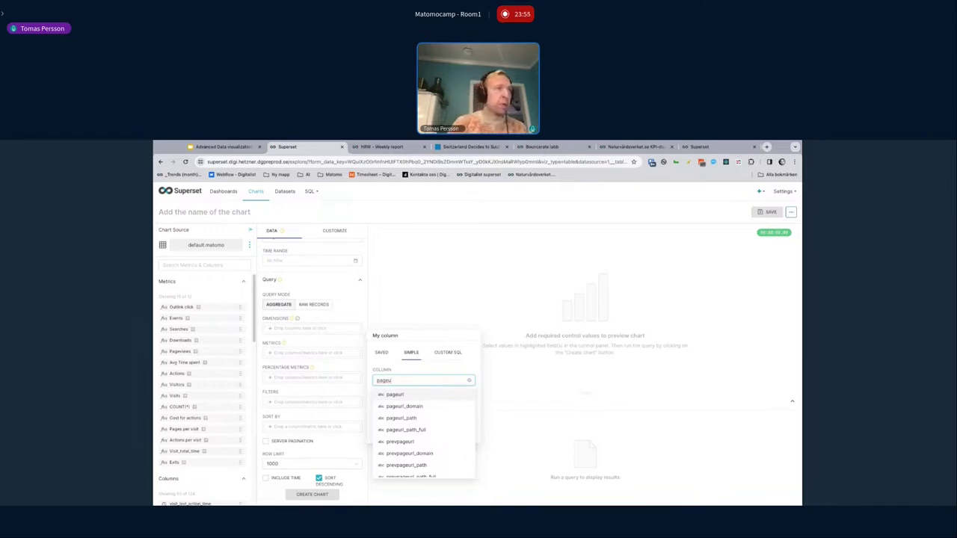
key(Return)
click(449, 434)
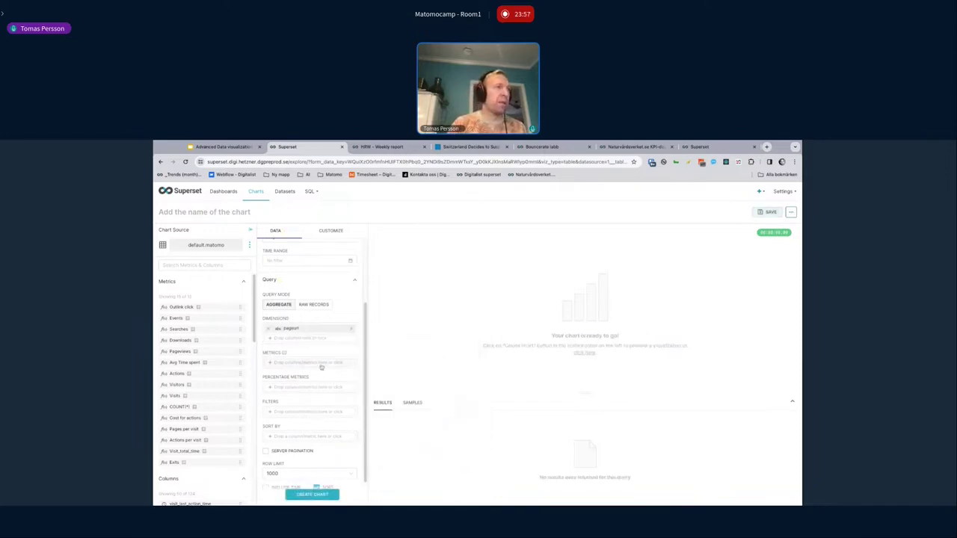
Step: Add the simple column pageurl_path as a second dimension
click(317, 341)
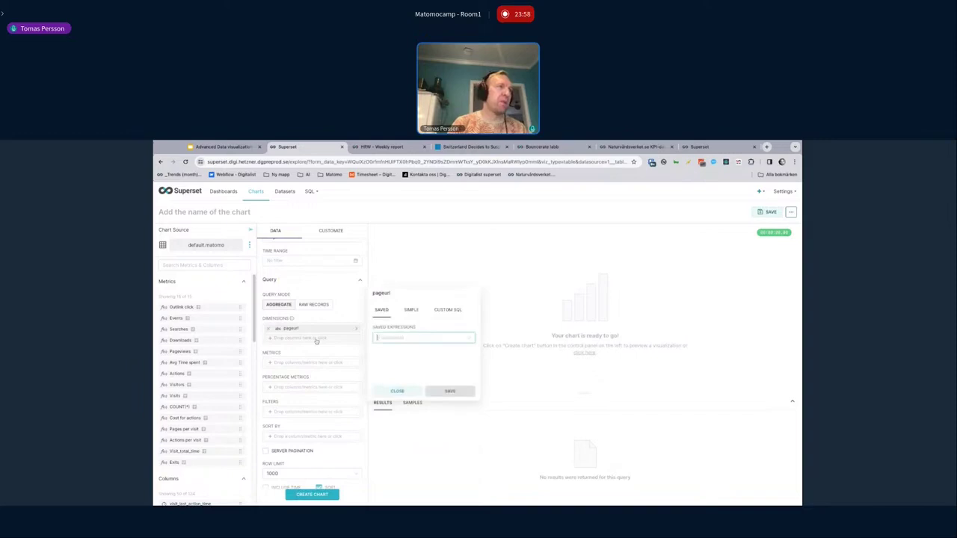
click(411, 336)
click(406, 310)
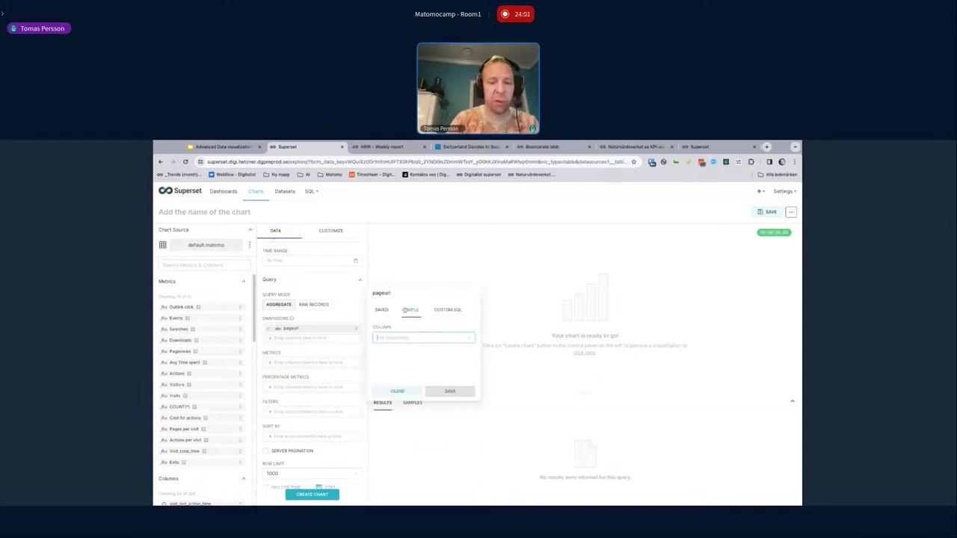
text(pa)
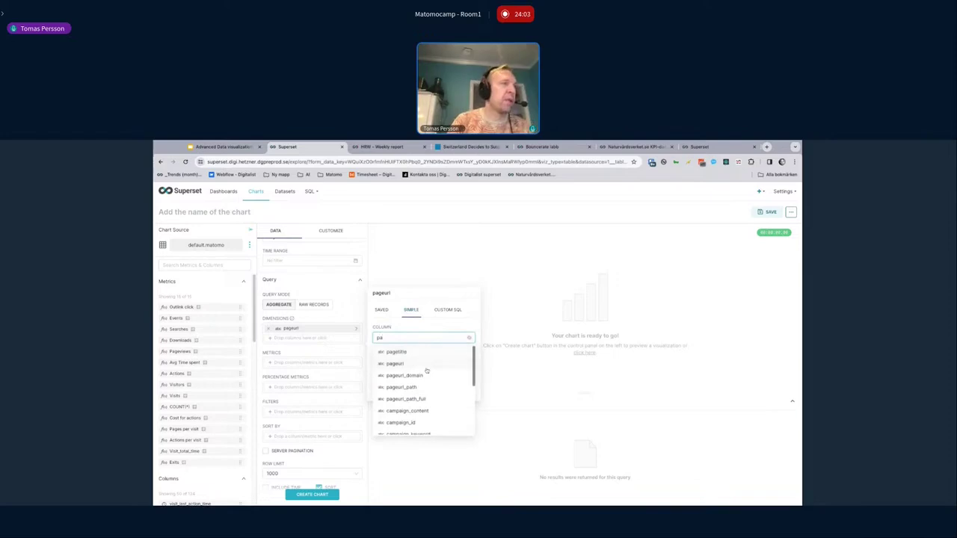
click(447, 386)
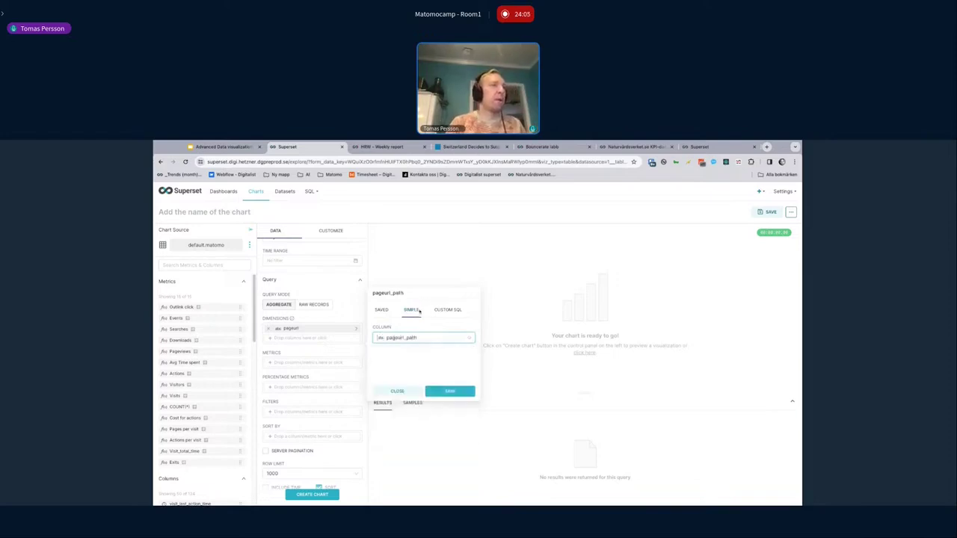
click(450, 390)
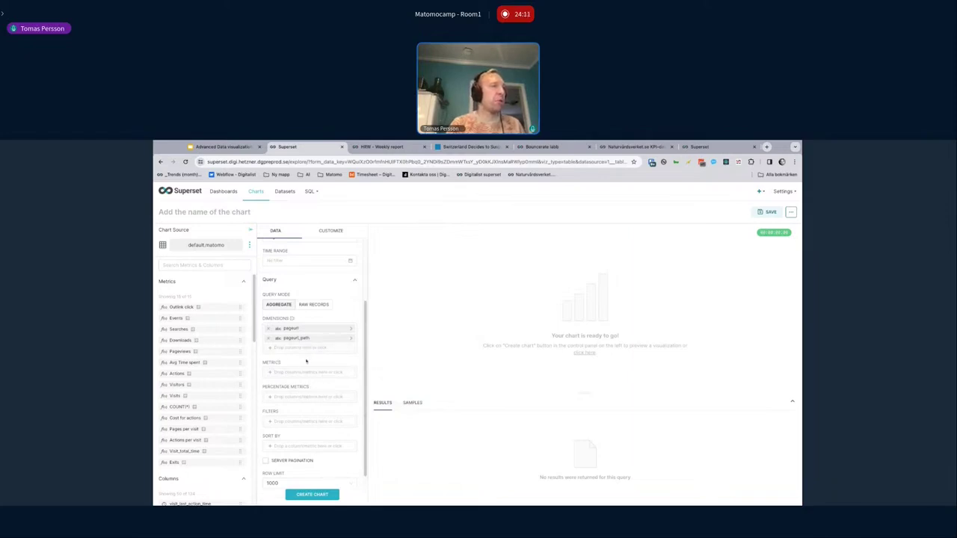
Step: Add the saved metric Pageviews to the table and create the chart
click(312, 374)
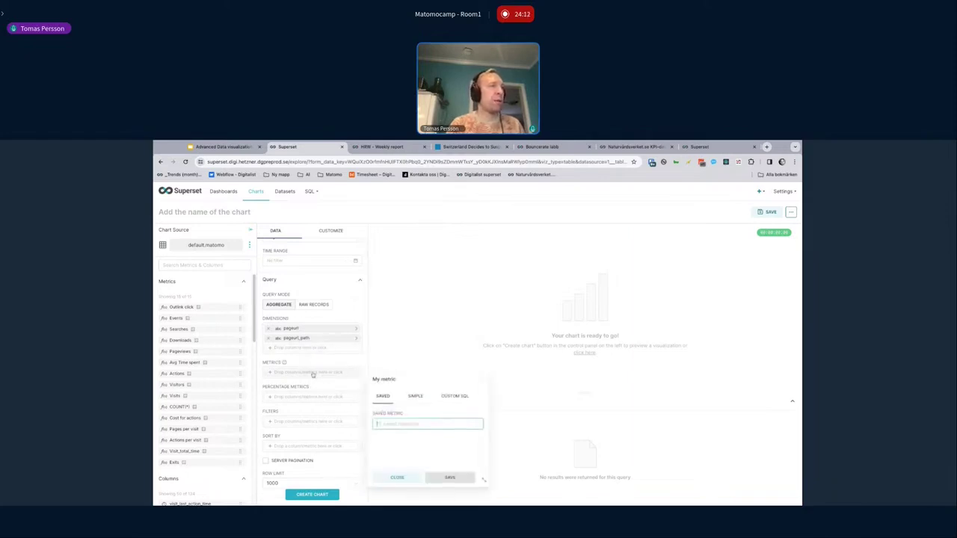
click(406, 424)
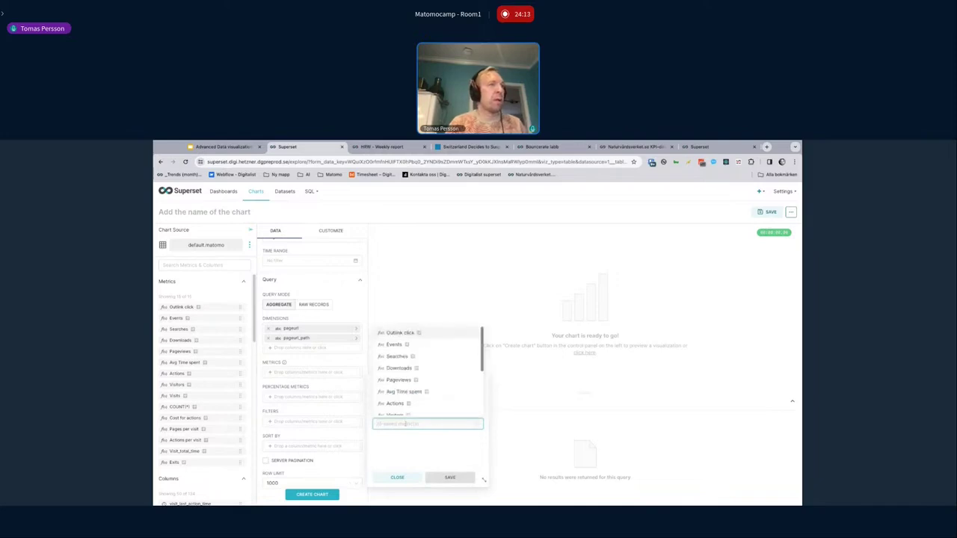
click(408, 380)
click(449, 477)
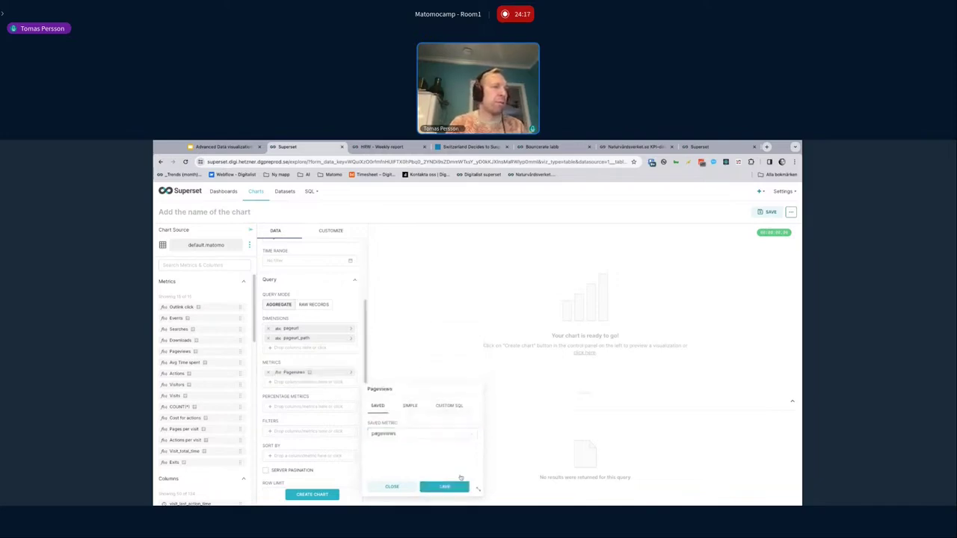
click(324, 498)
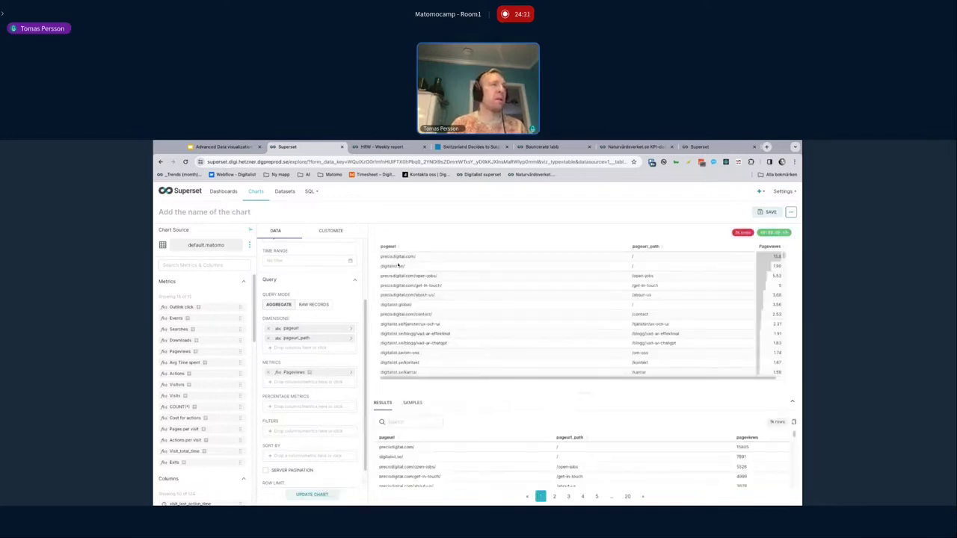
scroll(398, 264, down, 1)
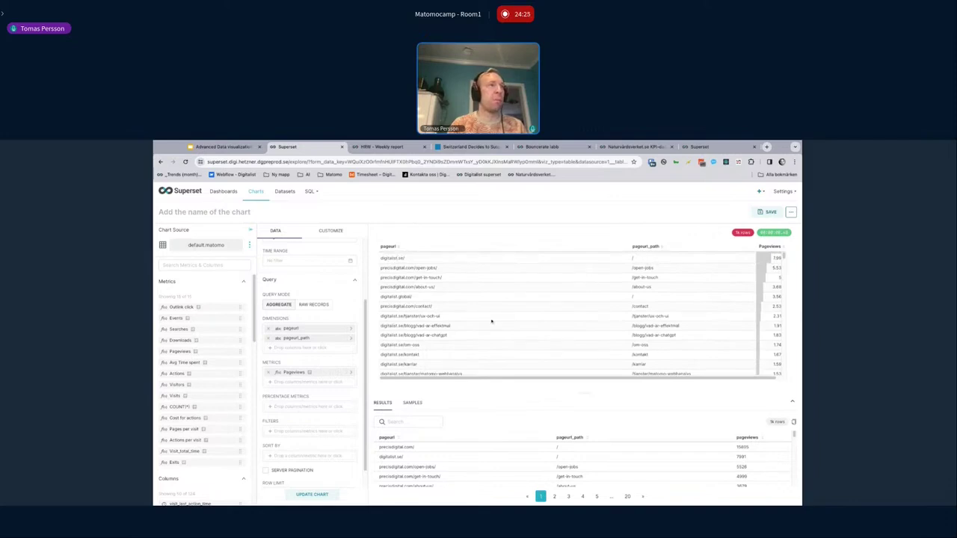
Step: Remove the pageurl dimension, keeping pageurl_path, and update the chart
click(268, 329)
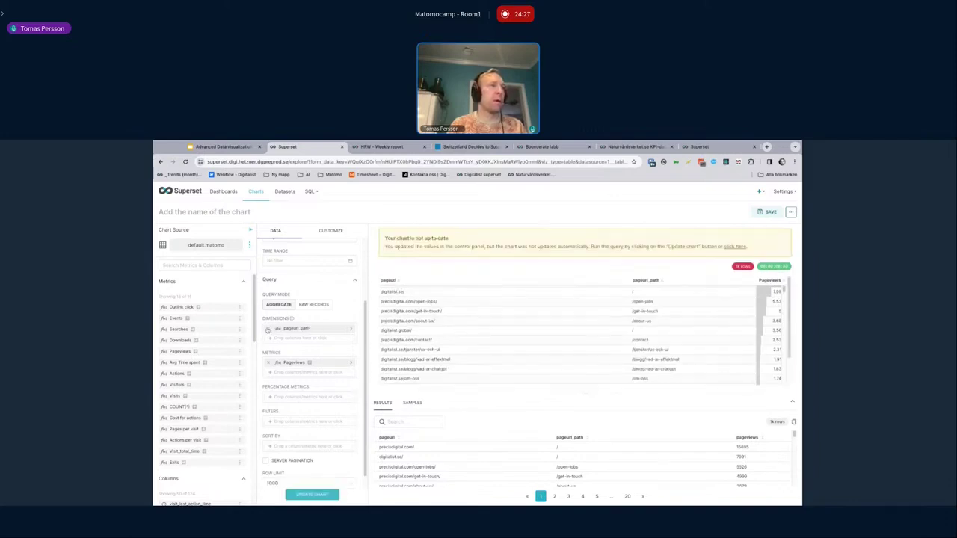
click(324, 494)
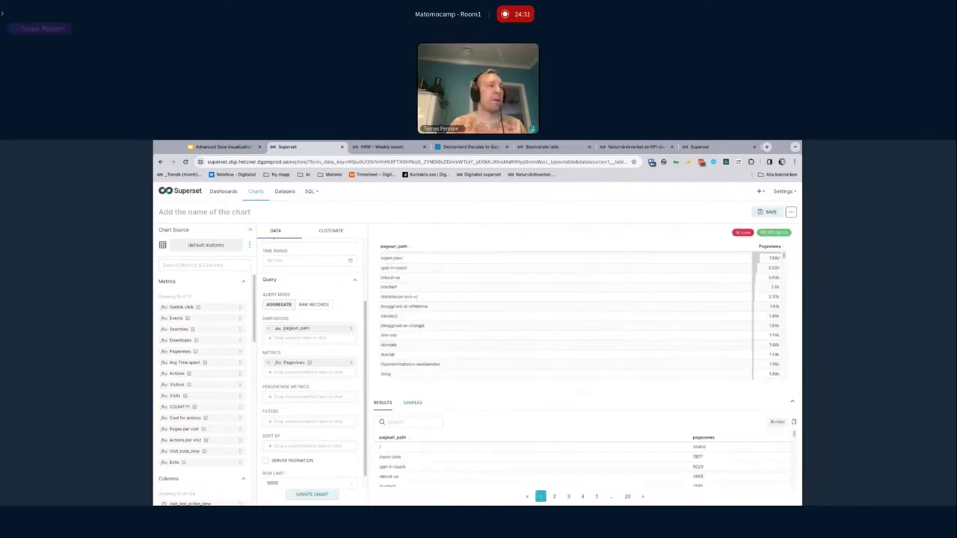
scroll(419, 277, up, 1)
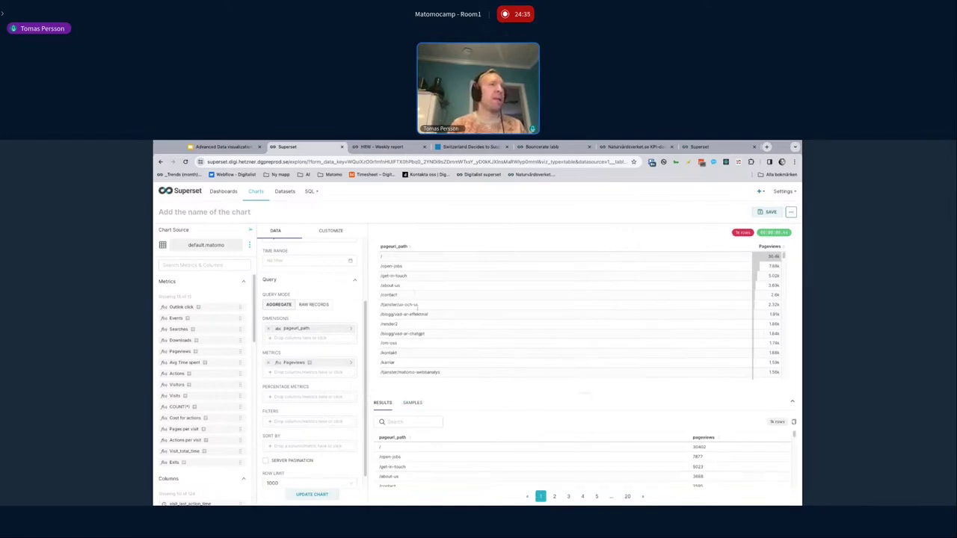
Step: Add the saved metric Visitors to the table's metrics
scroll(350, 326, down, 1)
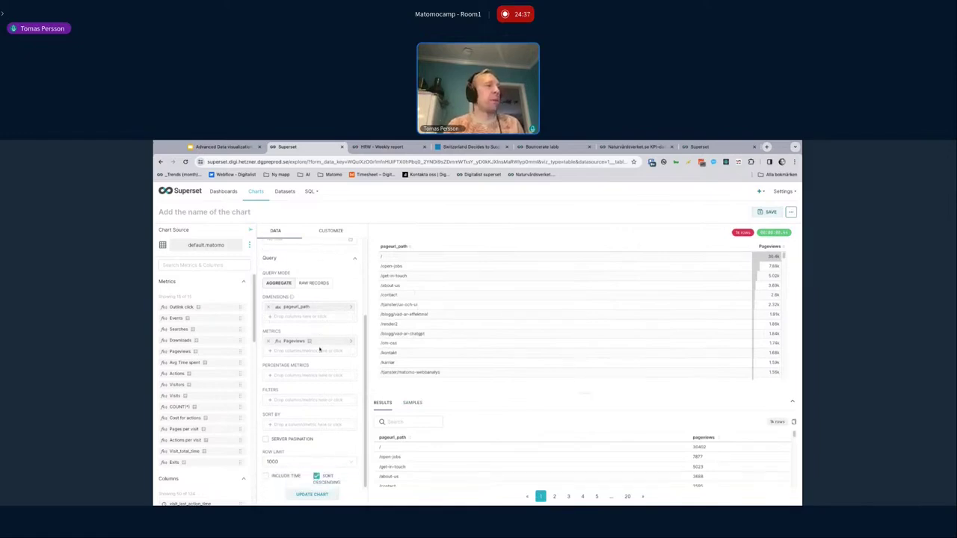
click(318, 352)
click(408, 349)
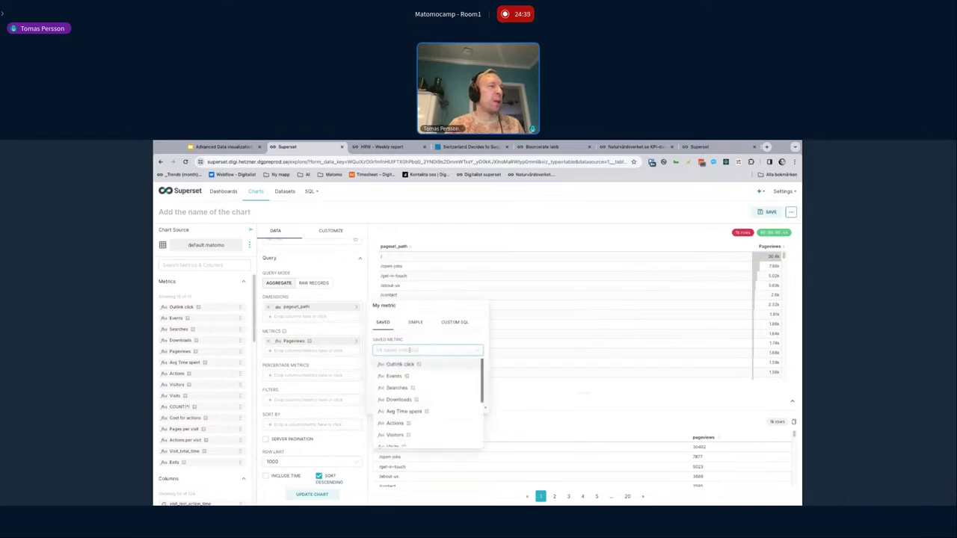
scroll(416, 410, down, 1)
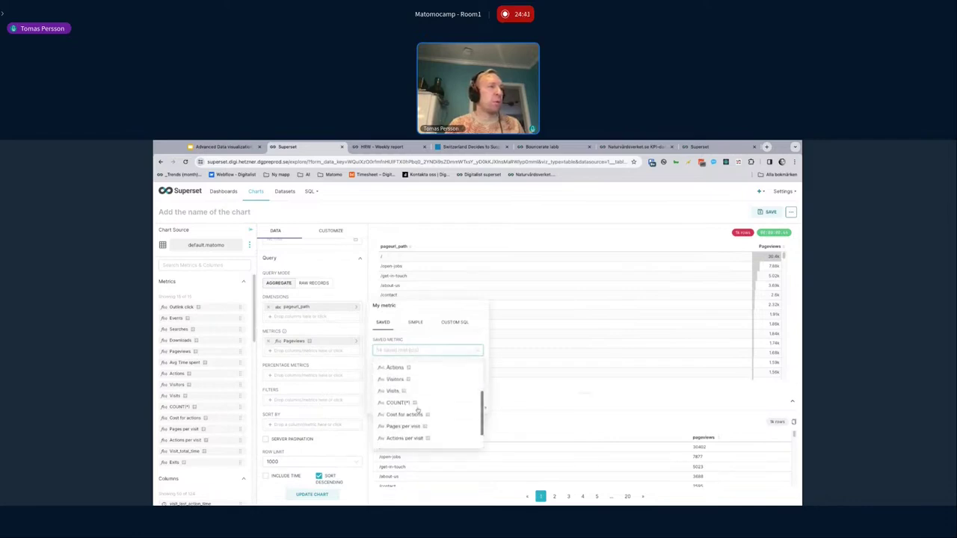
click(416, 410)
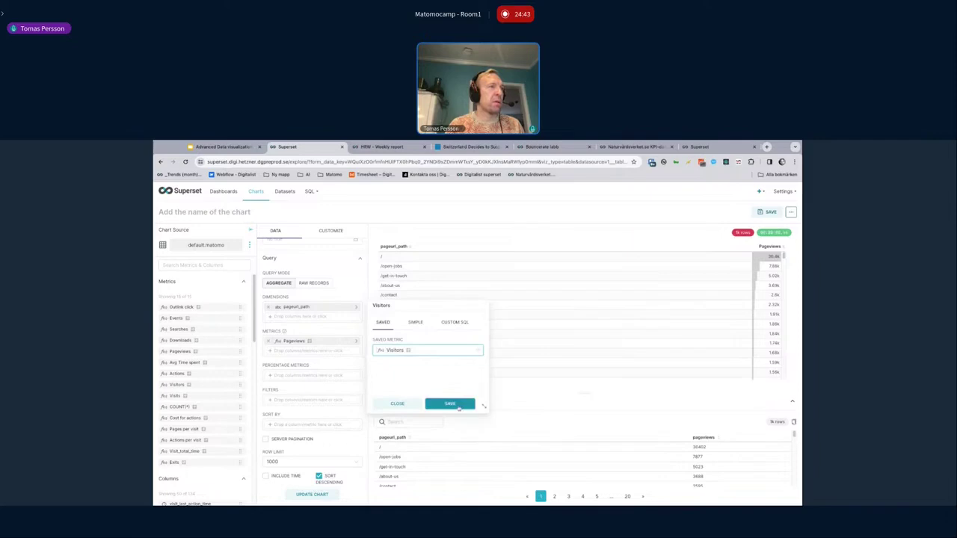
click(453, 402)
Step: Add the saved metric Visits to the table's metrics and update the chart
click(332, 362)
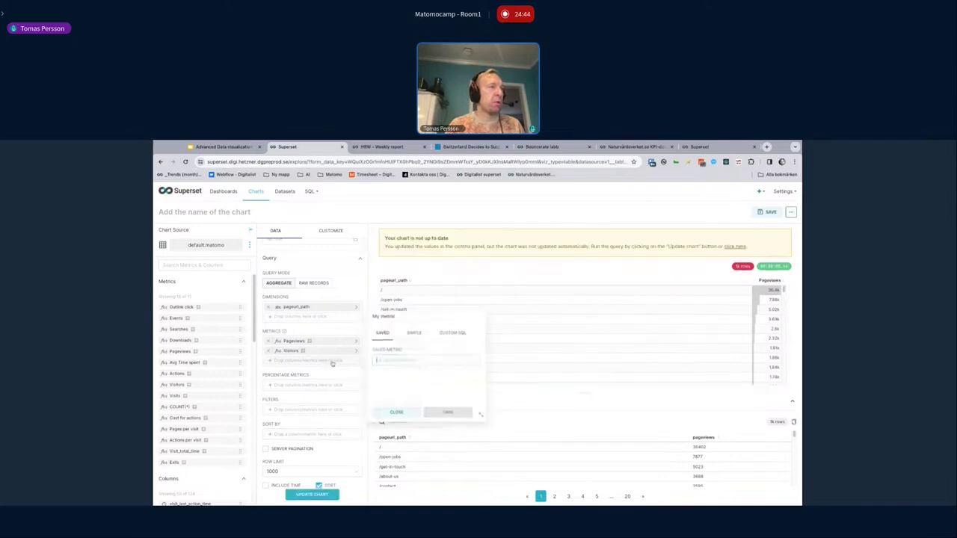
click(412, 360)
text(vi)
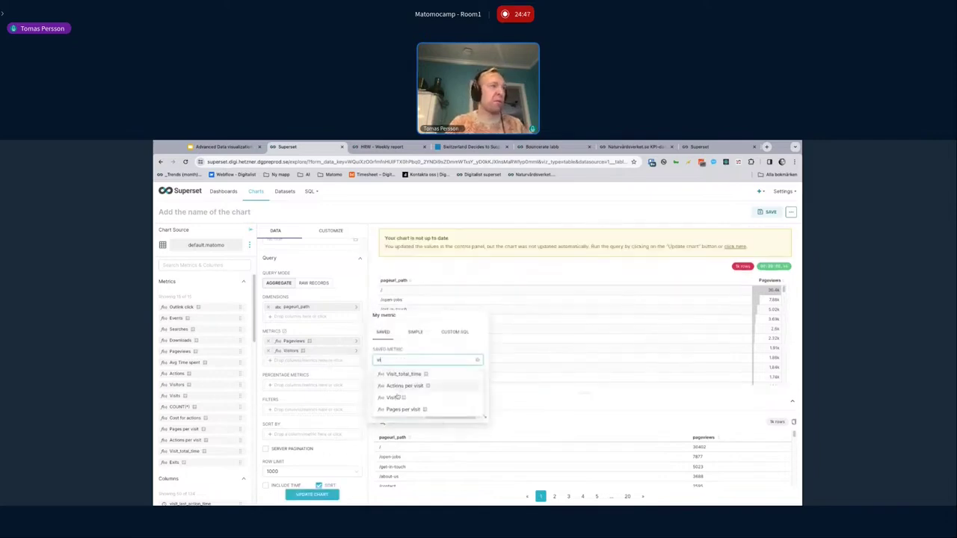
click(402, 397)
click(453, 412)
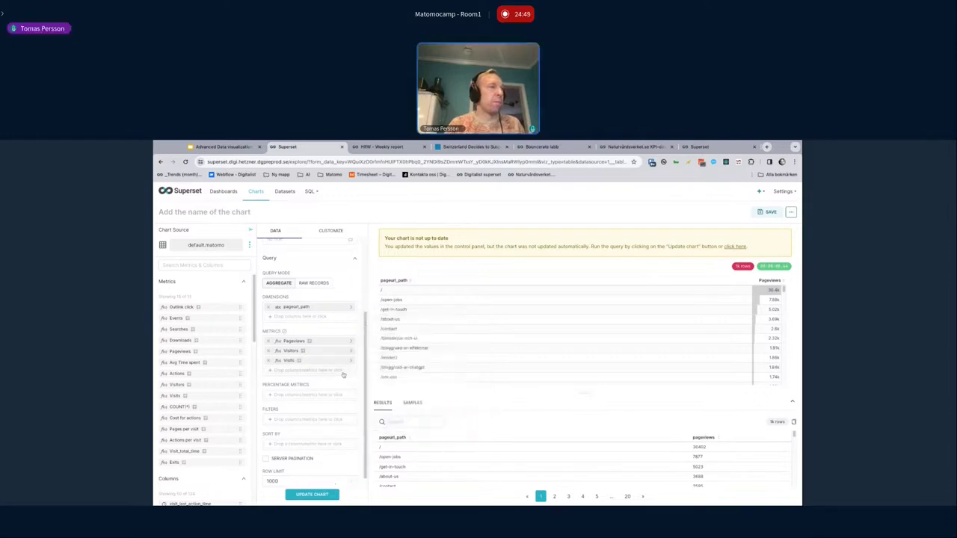
click(312, 494)
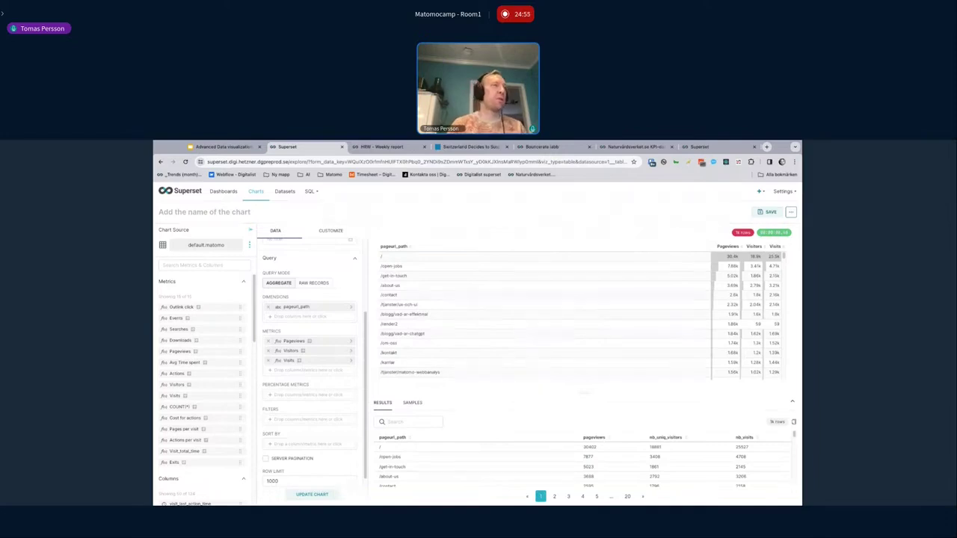
Step: Add the simple column pagetitle as a second dimension and update the chart
click(312, 307)
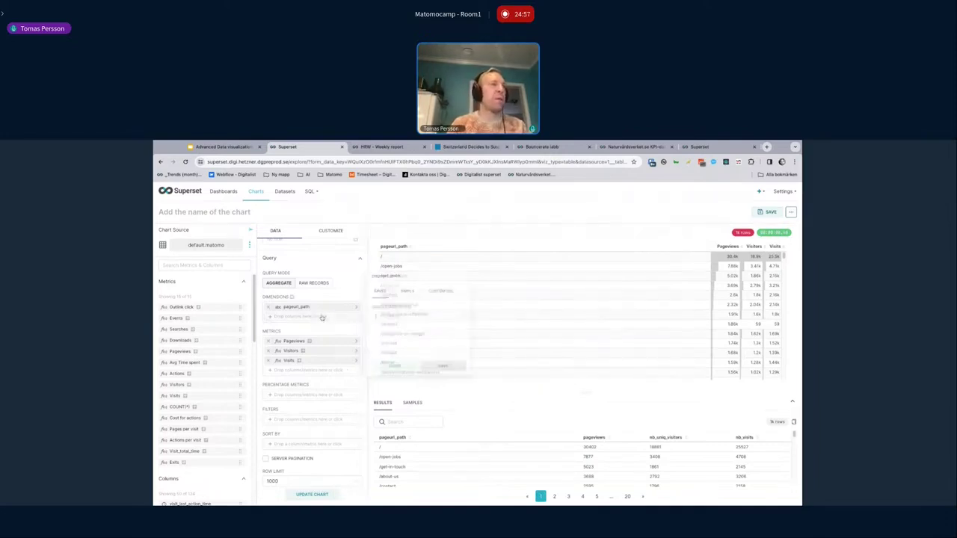
click(409, 291)
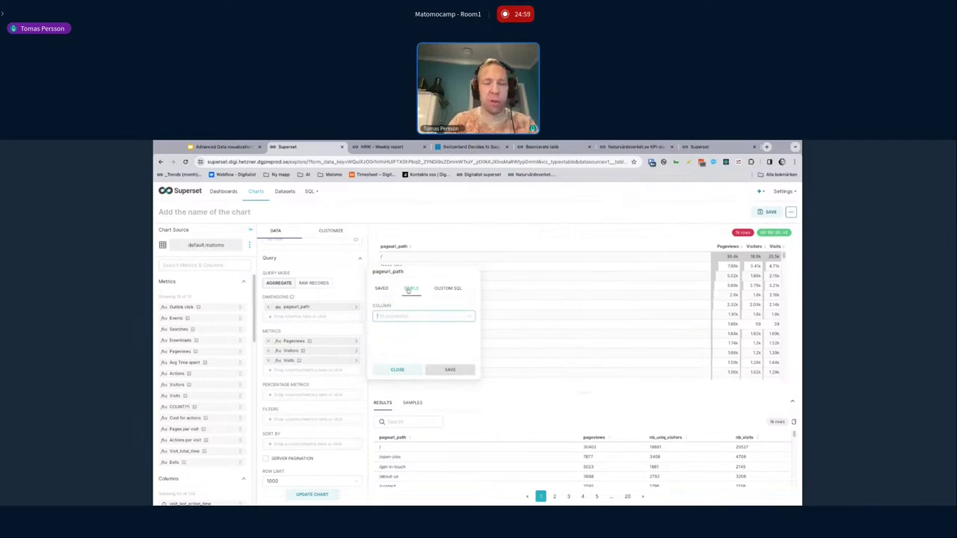
text(ti)
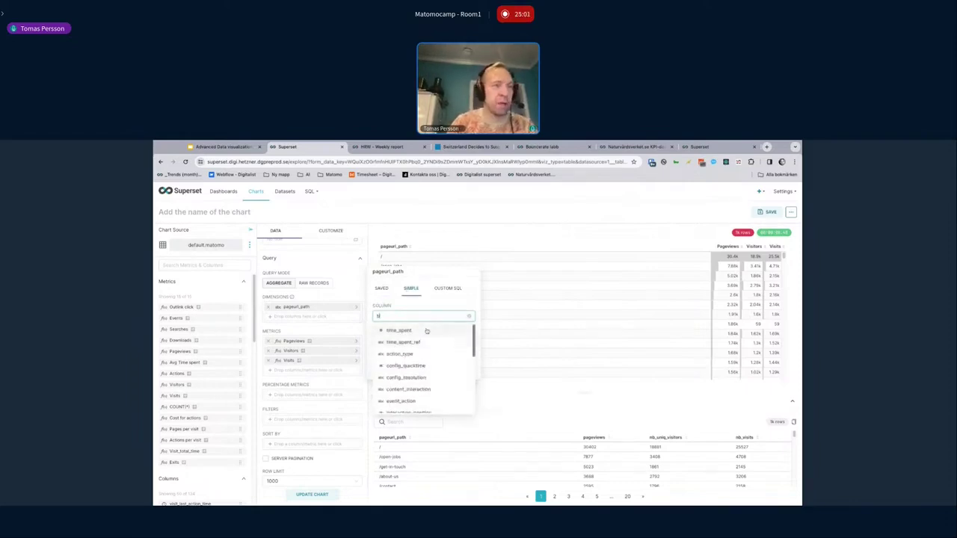
text(t)
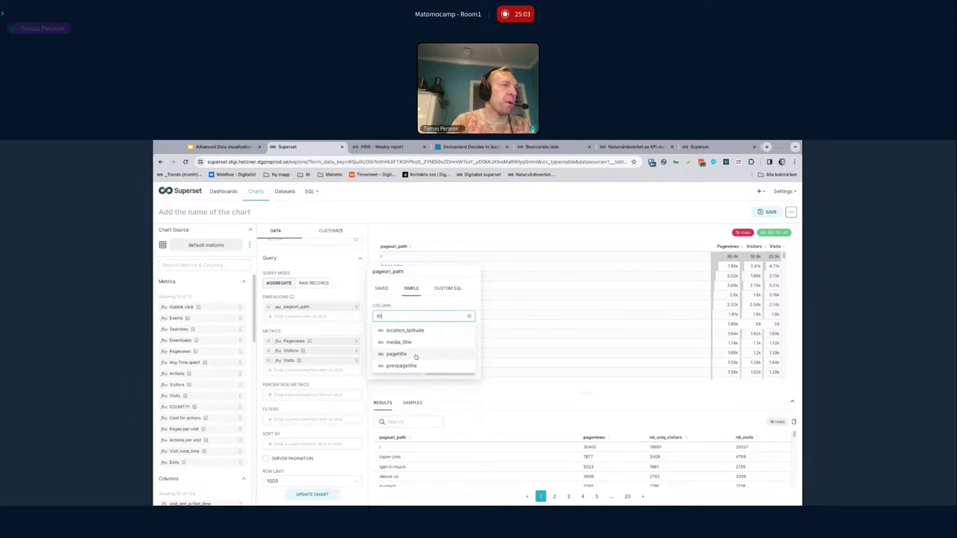
click(421, 354)
click(450, 370)
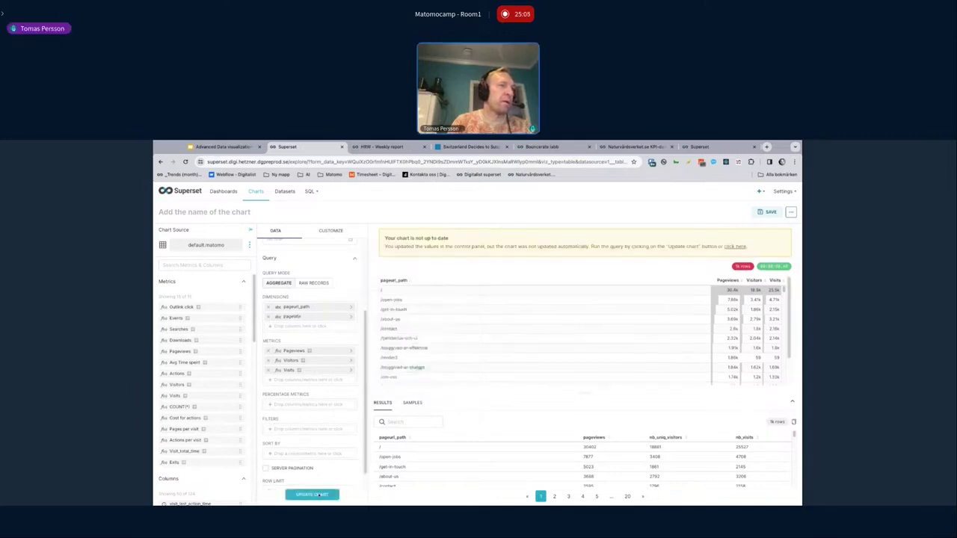
key(ctrl+Return)
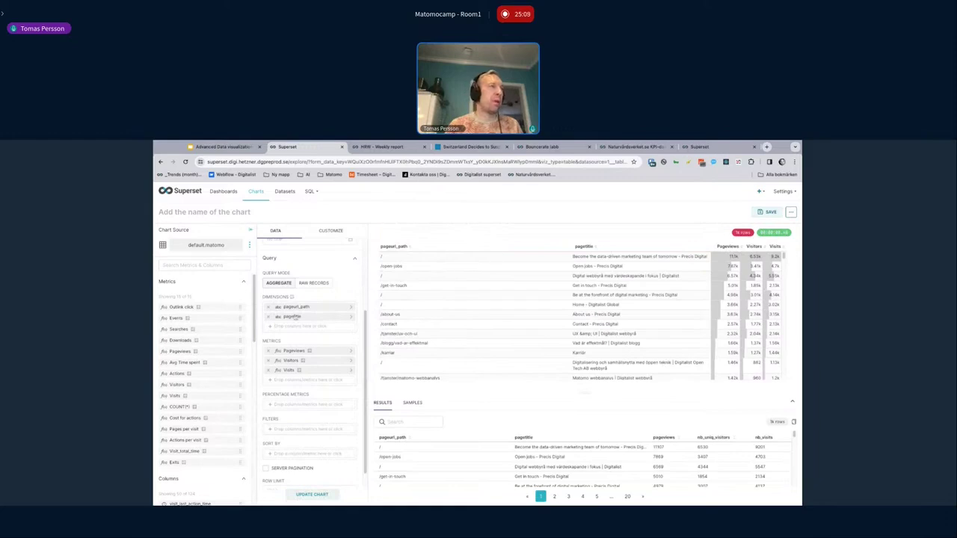
Step: Remove the pagetitle dimension and update the chart
click(268, 317)
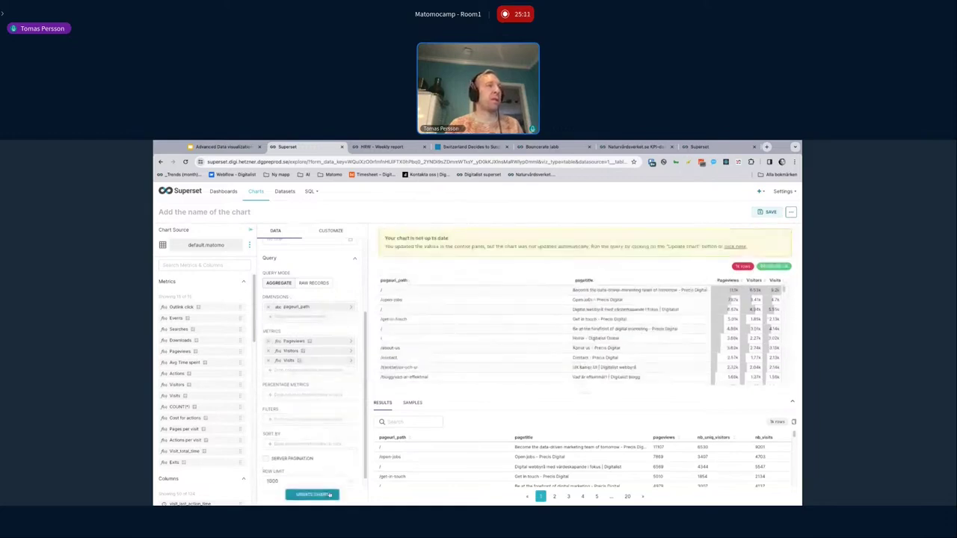
click(329, 495)
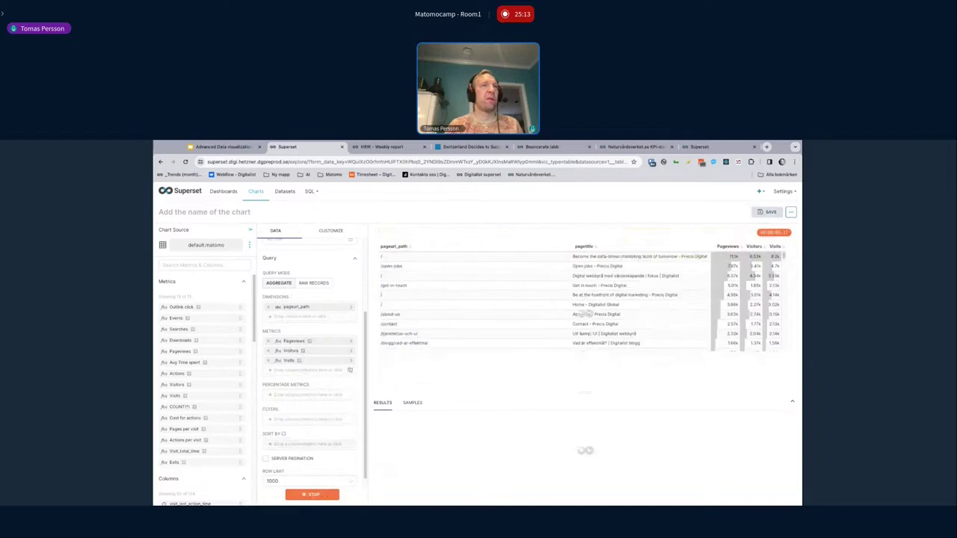
Step: Add the saved metric Pageviews as a percentage metric and update the chart
scroll(324, 389, down, 1)
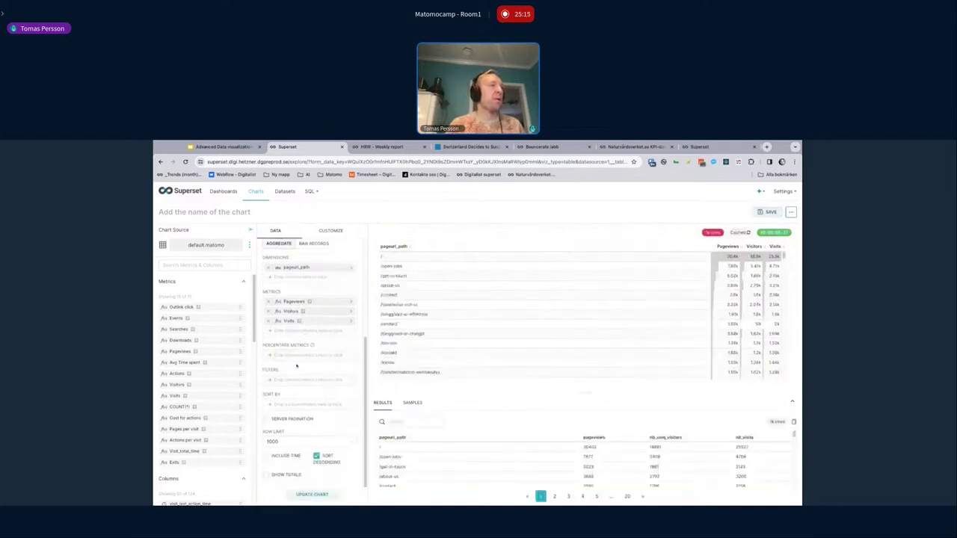
click(325, 356)
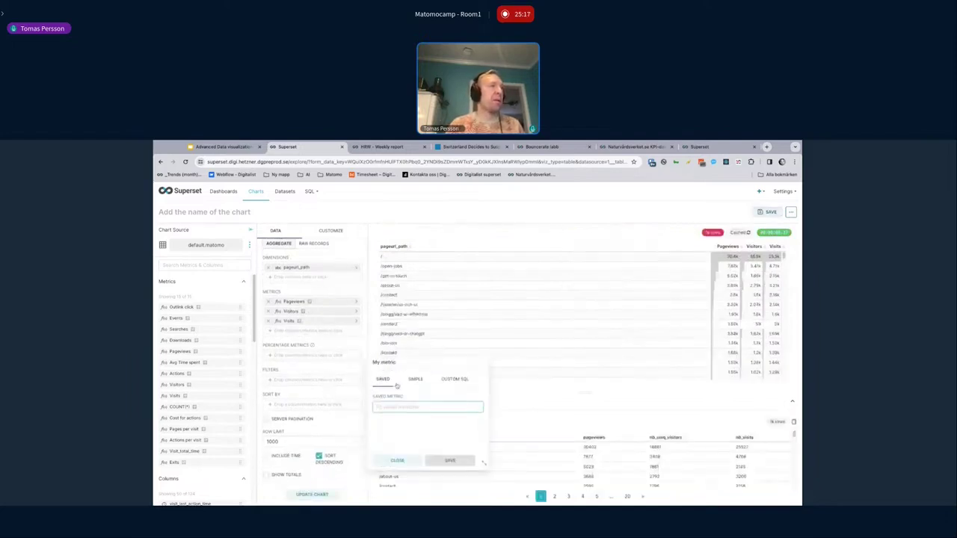
text(pa)
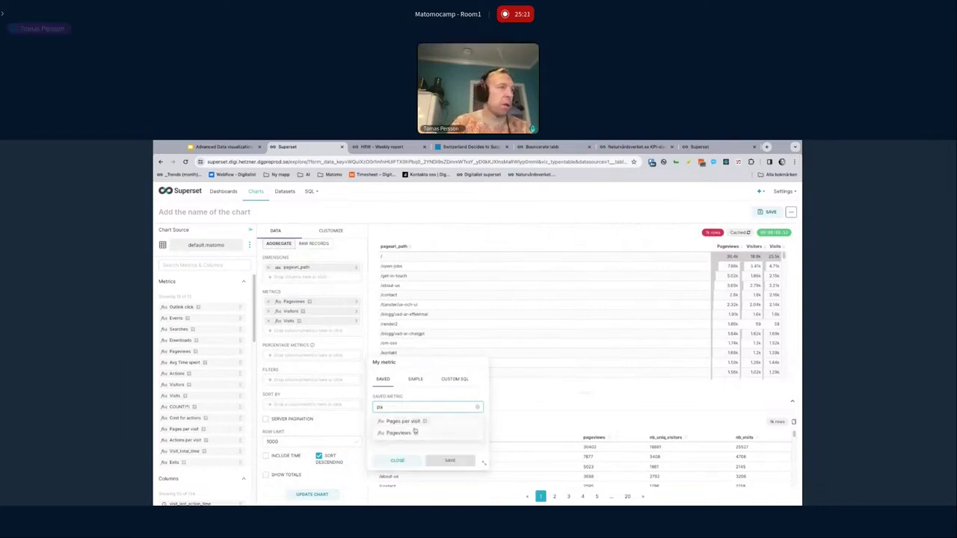
click(397, 421)
click(451, 461)
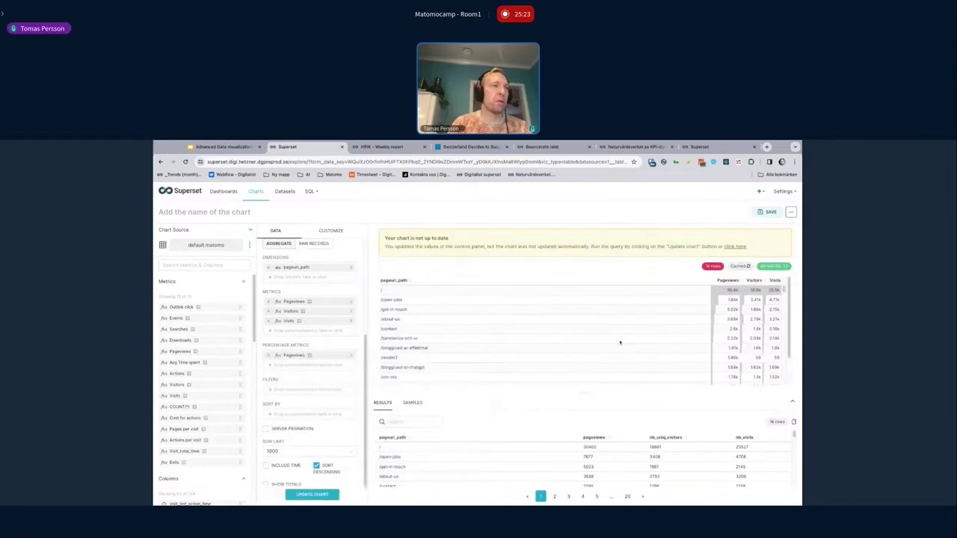
click(323, 495)
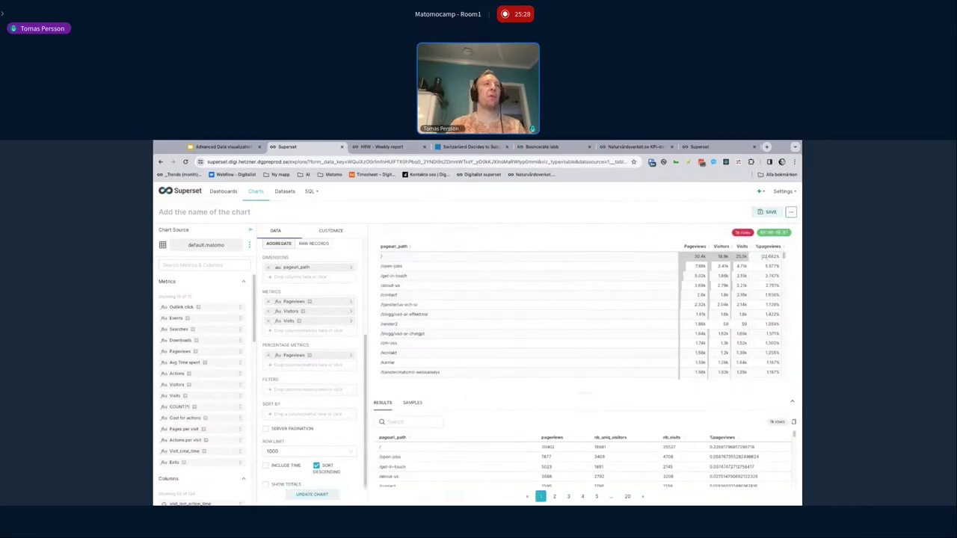
Step: Add a simple filter for idsite equal to 1 and update the chart
scroll(328, 382, down, 1)
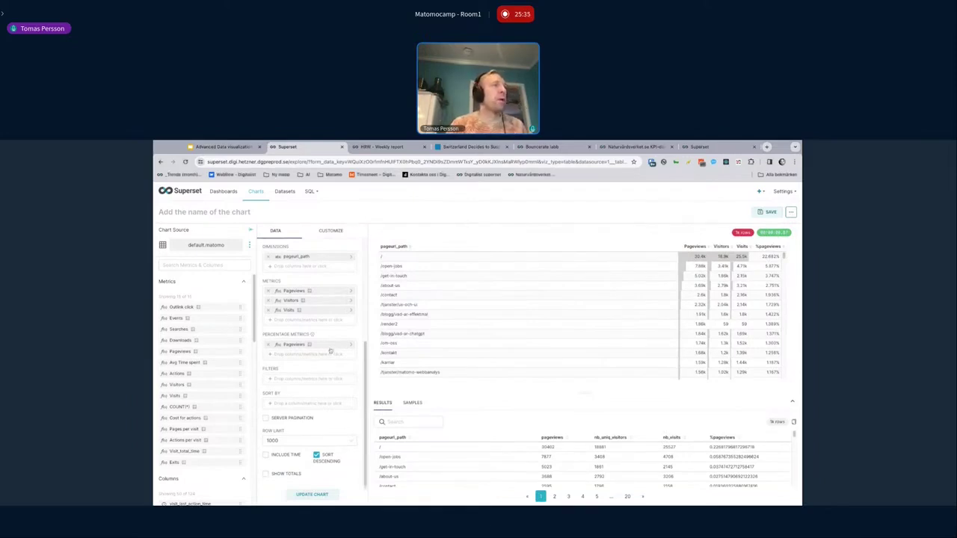
click(326, 380)
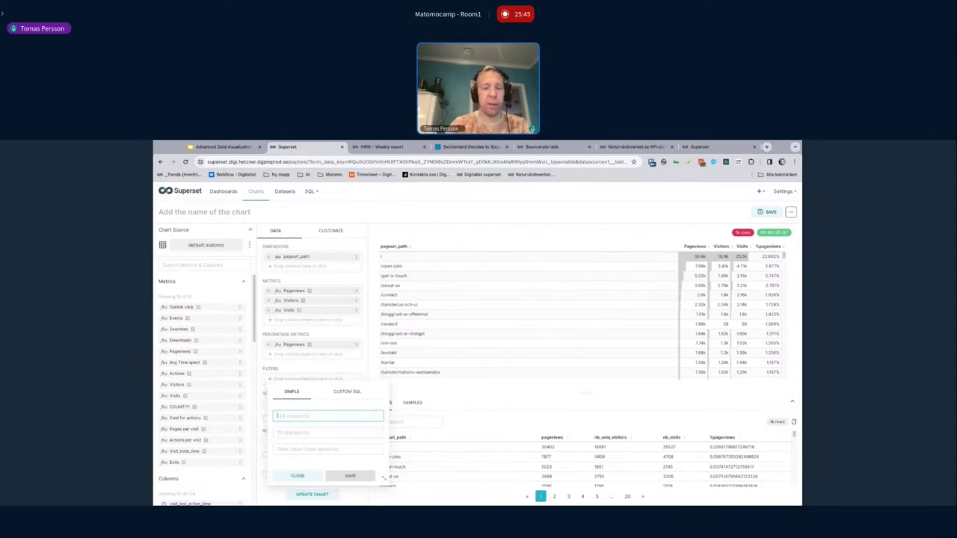
click(329, 416)
click(333, 340)
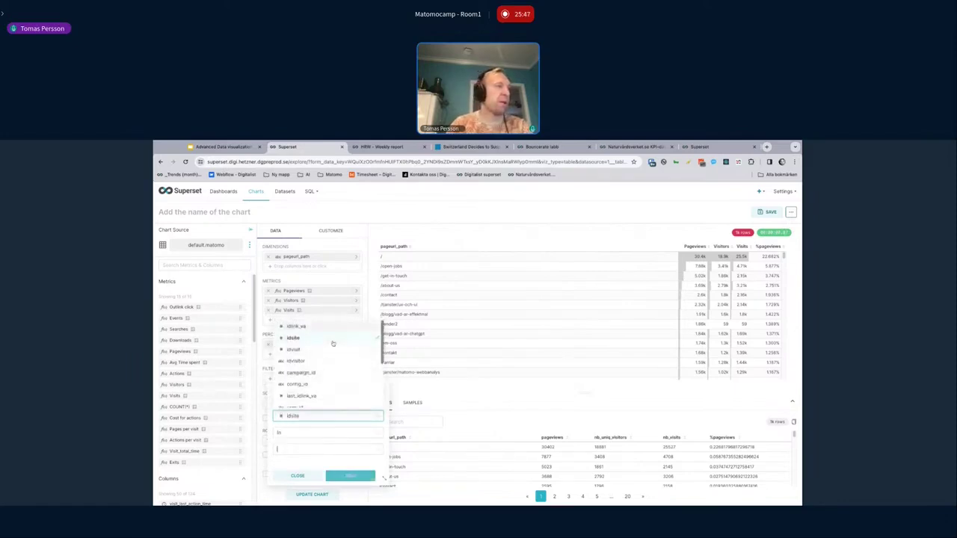
click(322, 432)
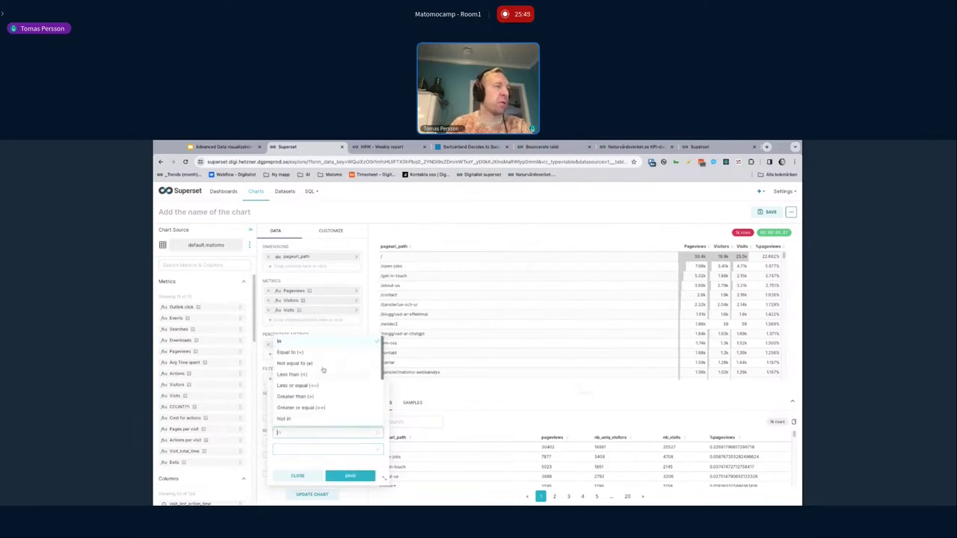
click(324, 355)
text(1)
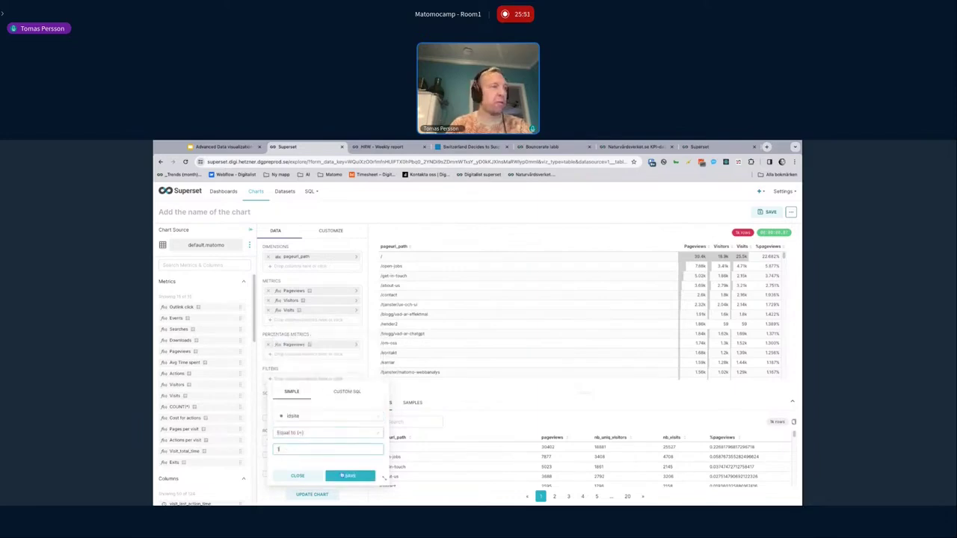
click(348, 475)
click(322, 495)
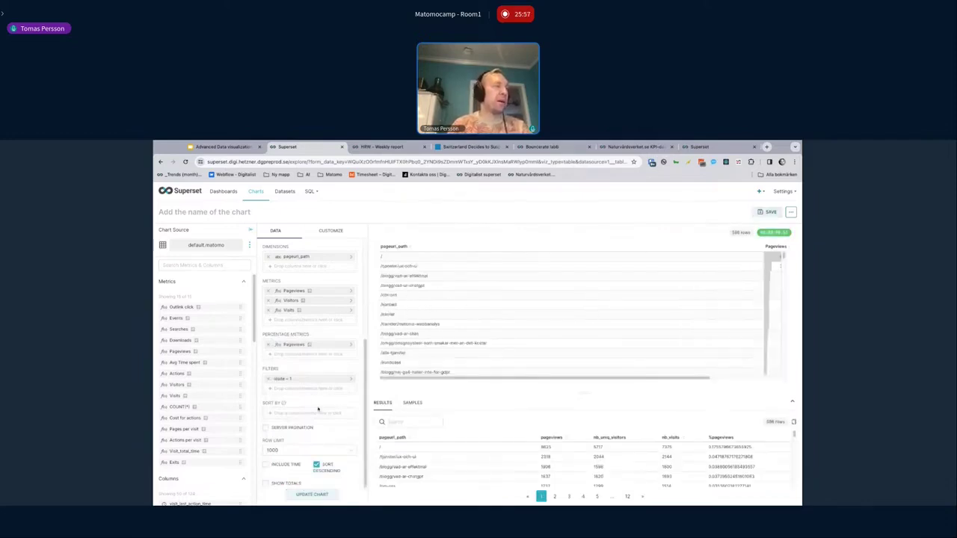
Step: Try a simple filter on pageurl_path with the Like operator and the value */blog, and update the chart
scroll(317, 409, down, 1)
click(325, 384)
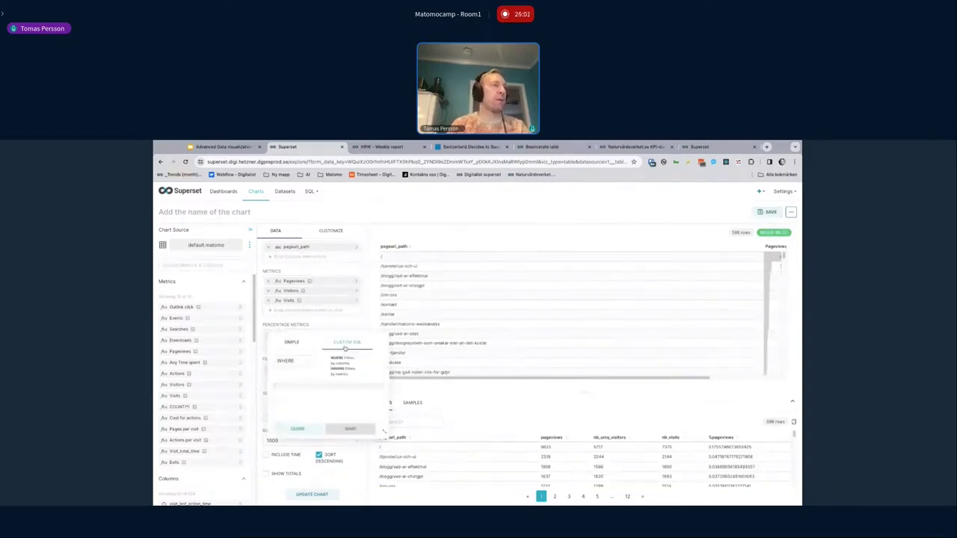
click(311, 366)
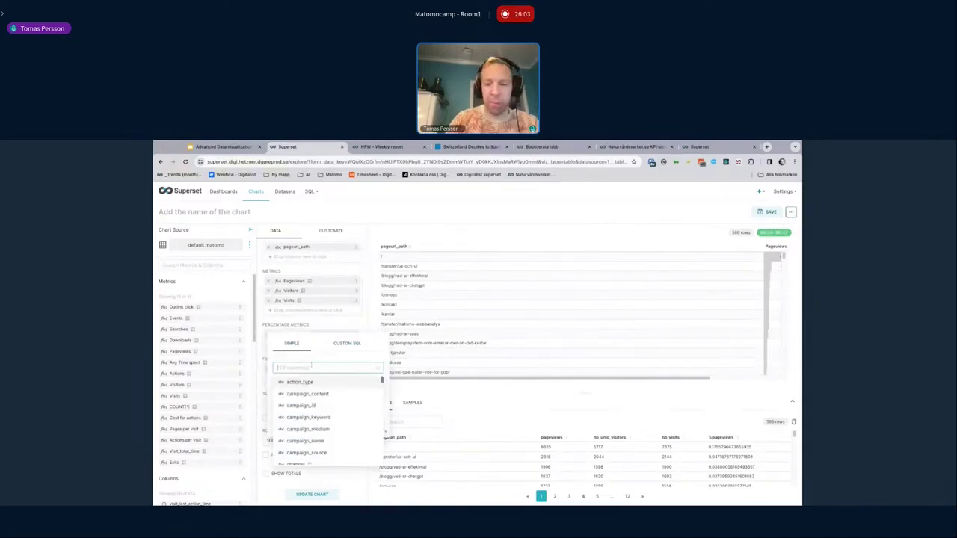
text(page)
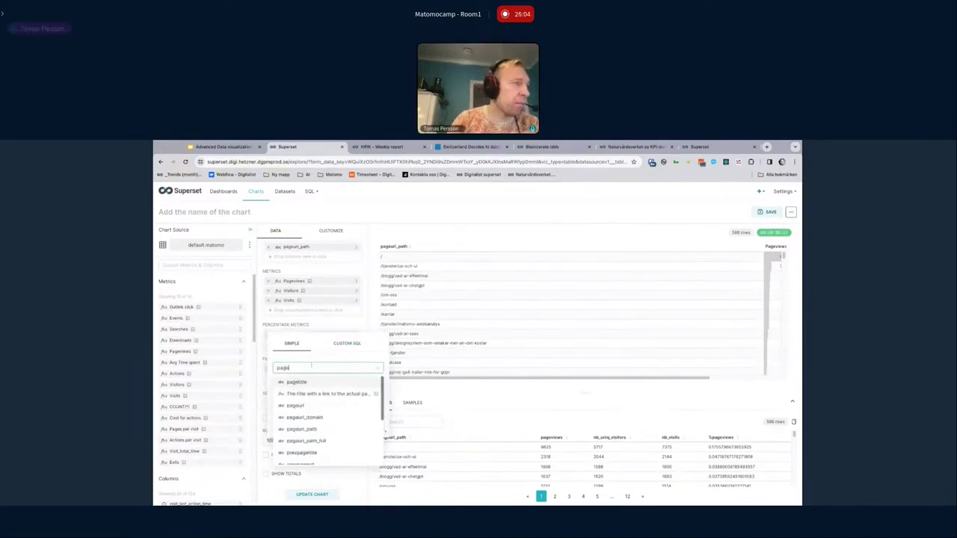
click(320, 430)
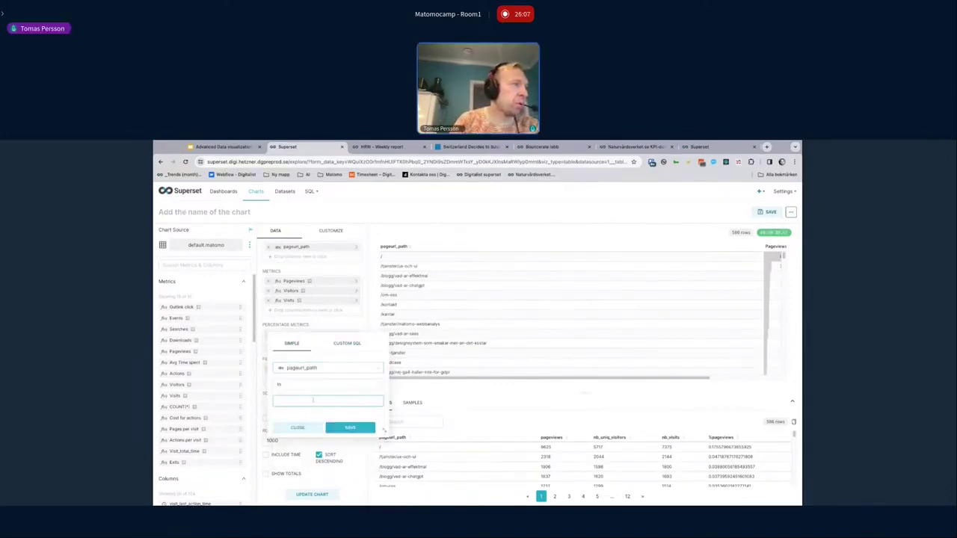
click(314, 384)
scroll(318, 432, down, 3)
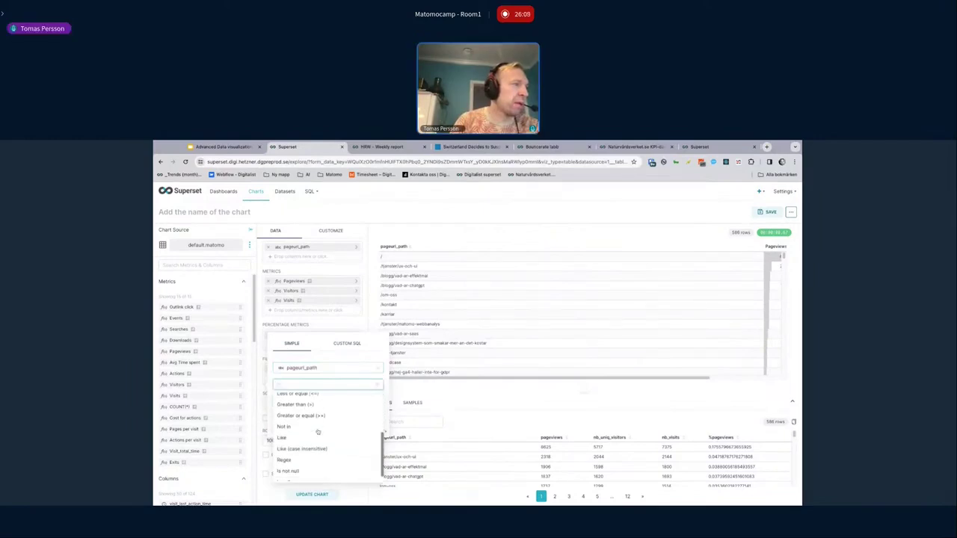
scroll(317, 432, down, 1)
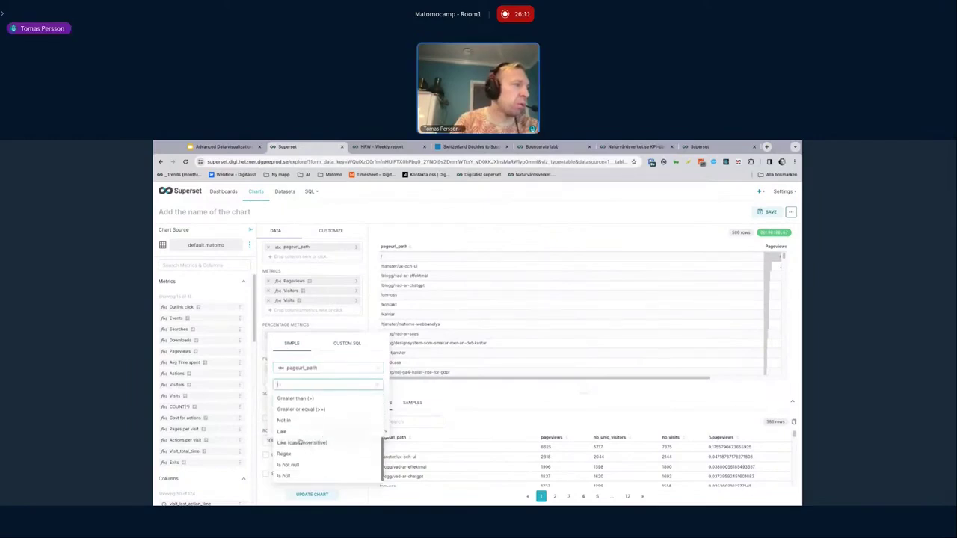
click(301, 432)
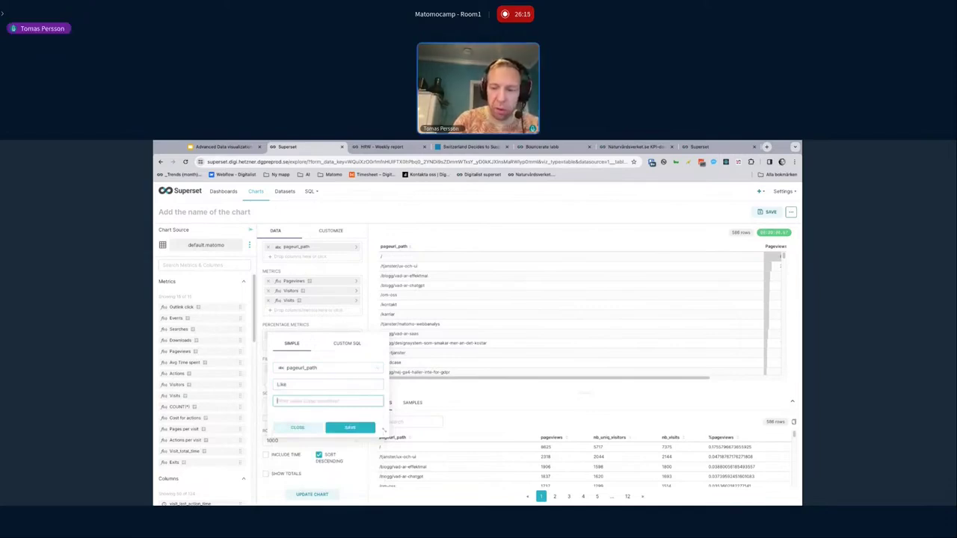
text(/)
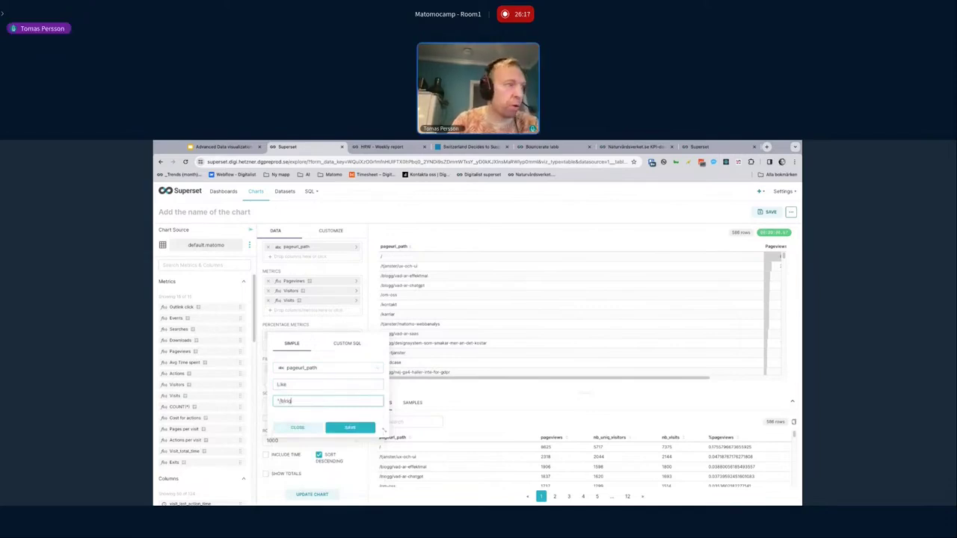
text(blog)
click(350, 427)
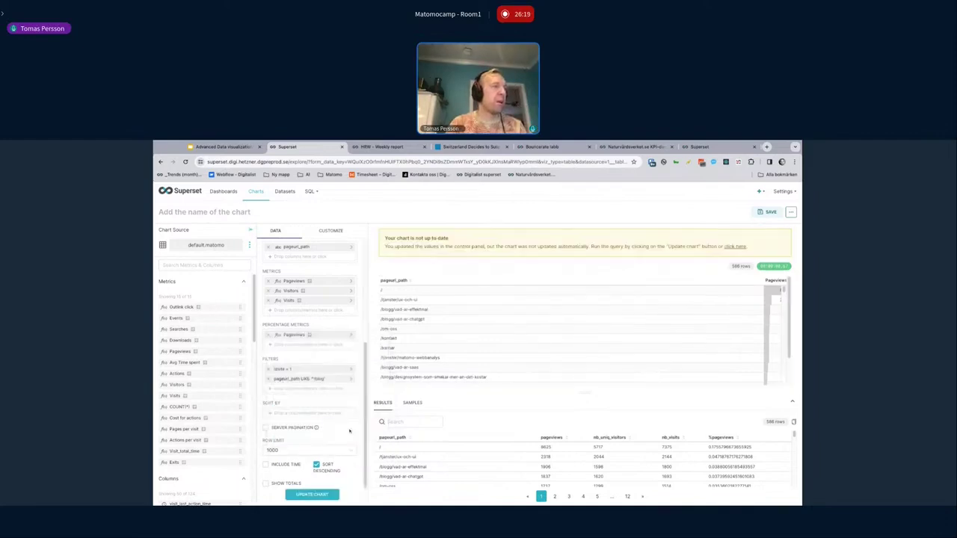
key(ctrl+Return)
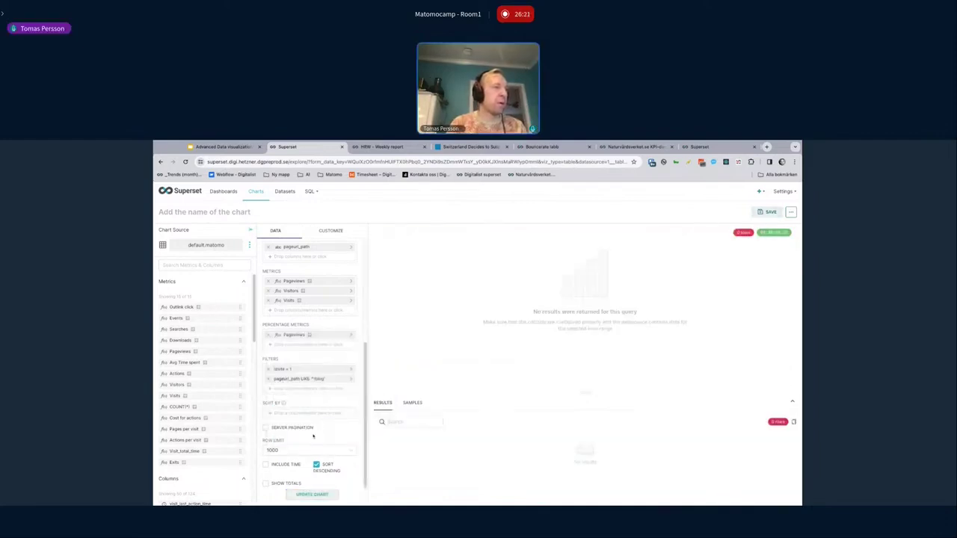
Step: Change the pageurl_path filter's value to /blog and save the filter
click(307, 379)
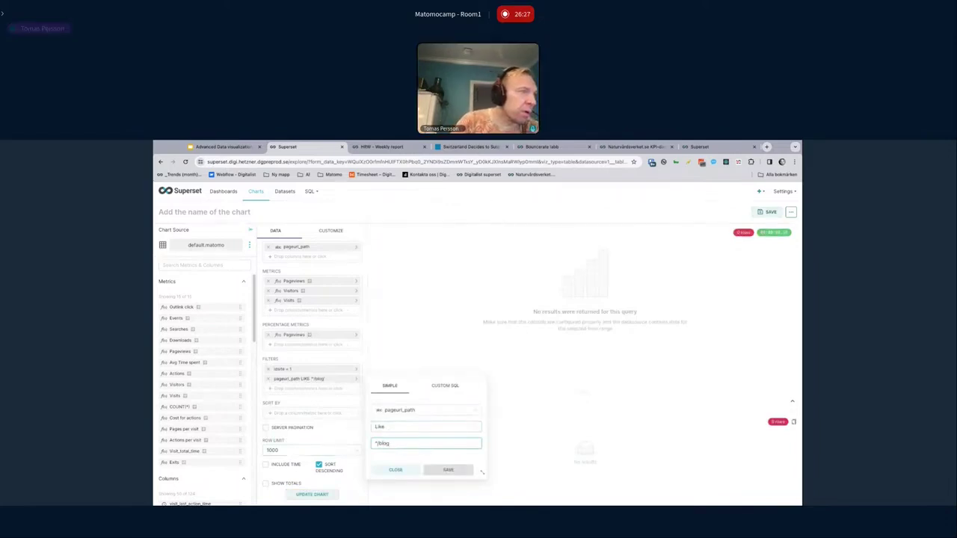
key(BackSpace)
click(448, 470)
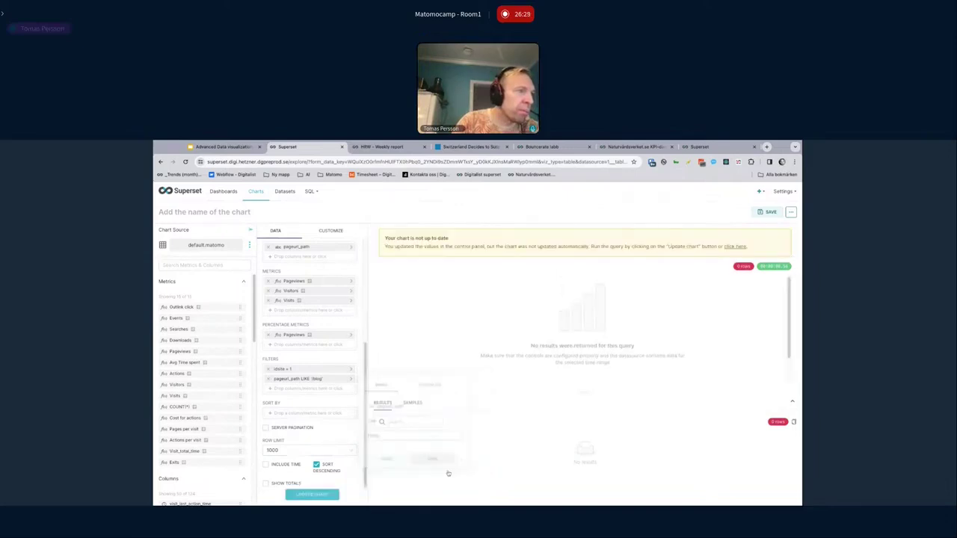
Step: Switch the pageurl_path filter to Like (case insensitive) with the value blog and update the chart
click(308, 379)
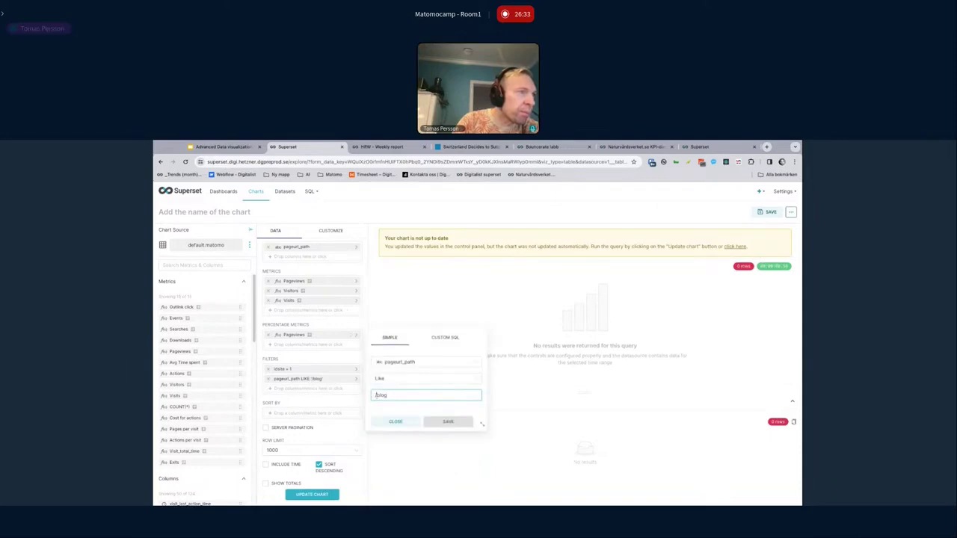
click(384, 380)
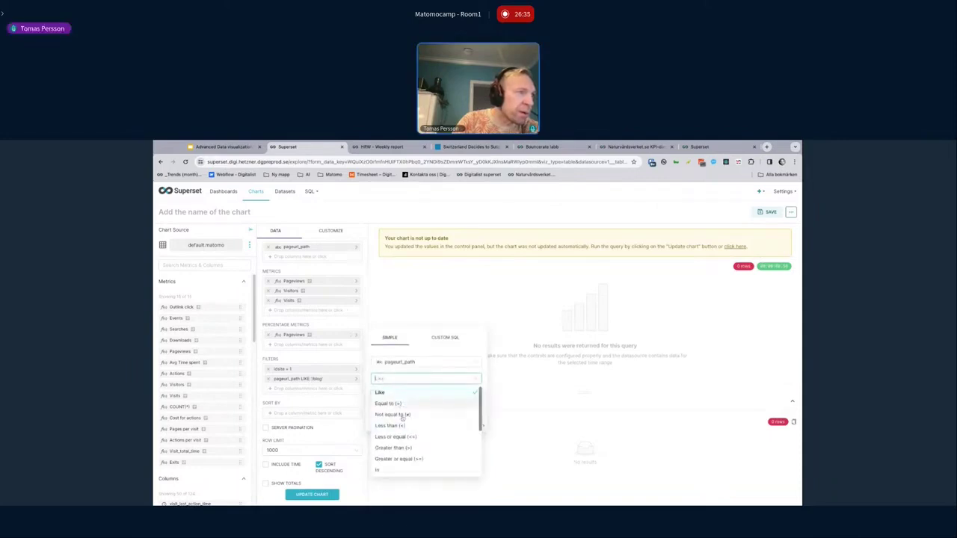
scroll(403, 424, down, 3)
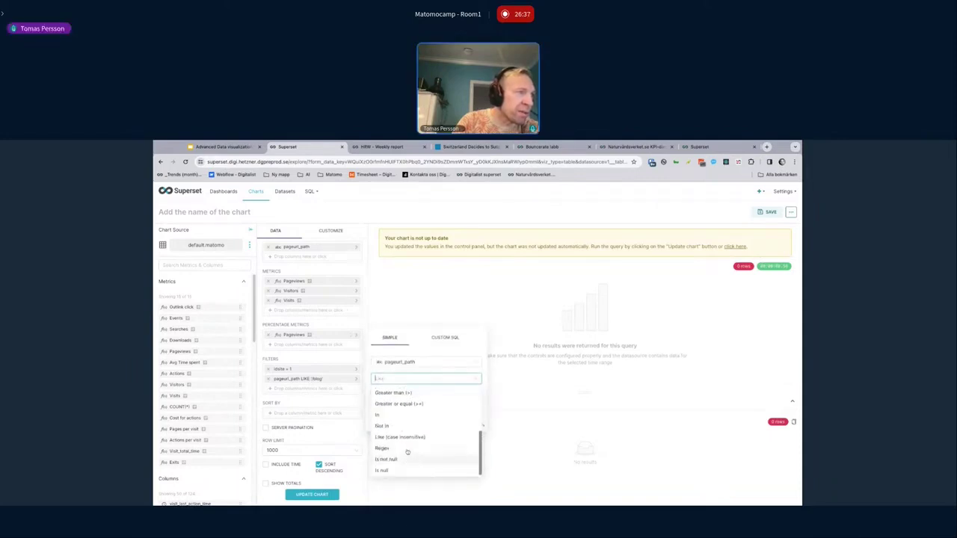
scroll(407, 449, up, 2)
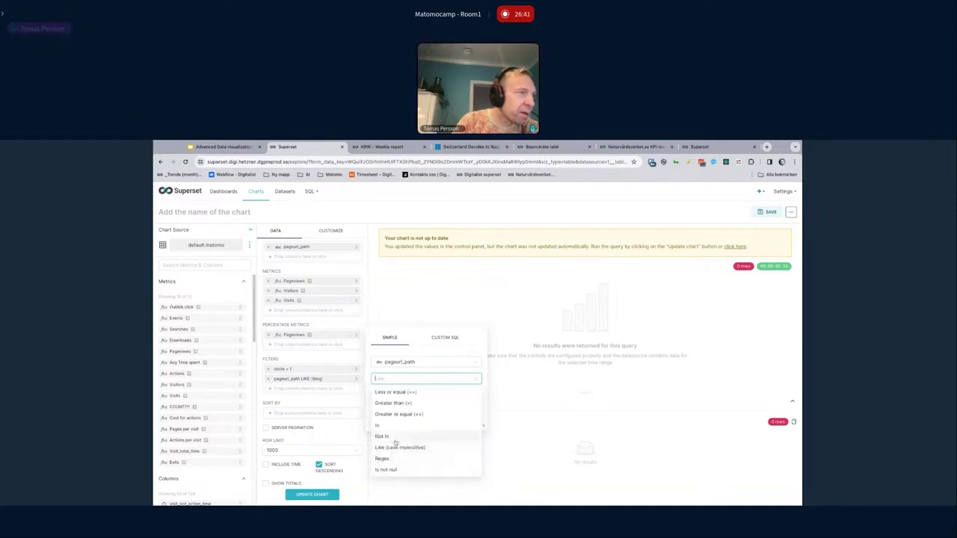
click(438, 447)
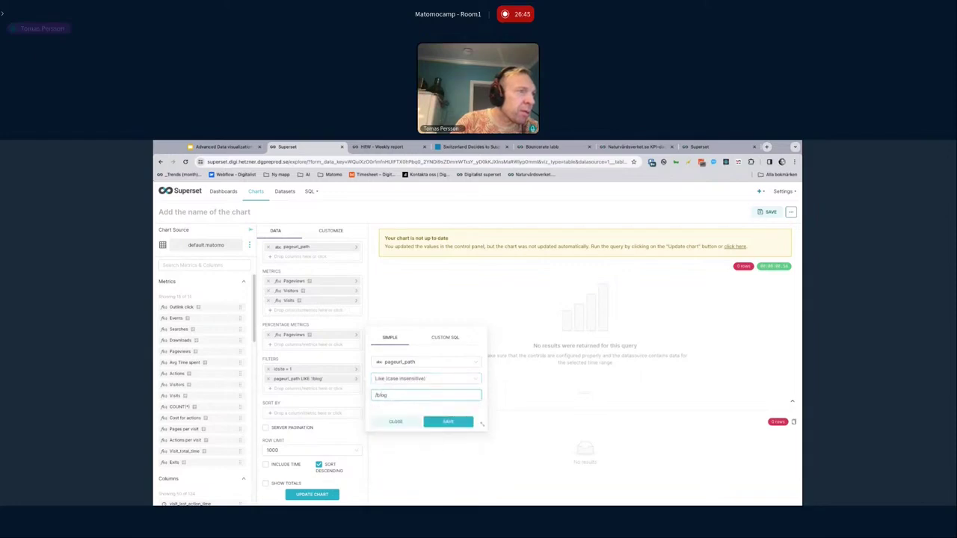
click(447, 422)
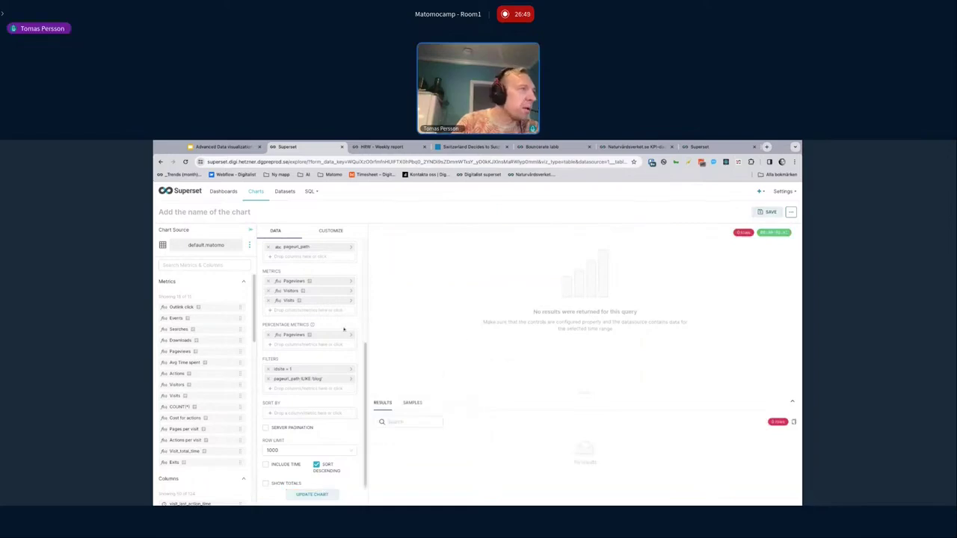
Step: Try the Regex operator on the pageurl_path filter with the value blog and update the chart
click(316, 380)
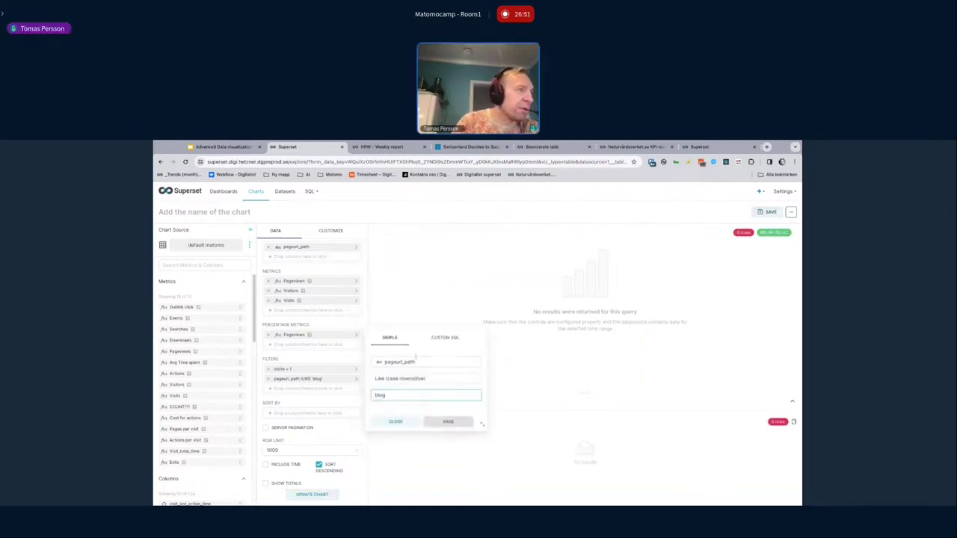
click(413, 378)
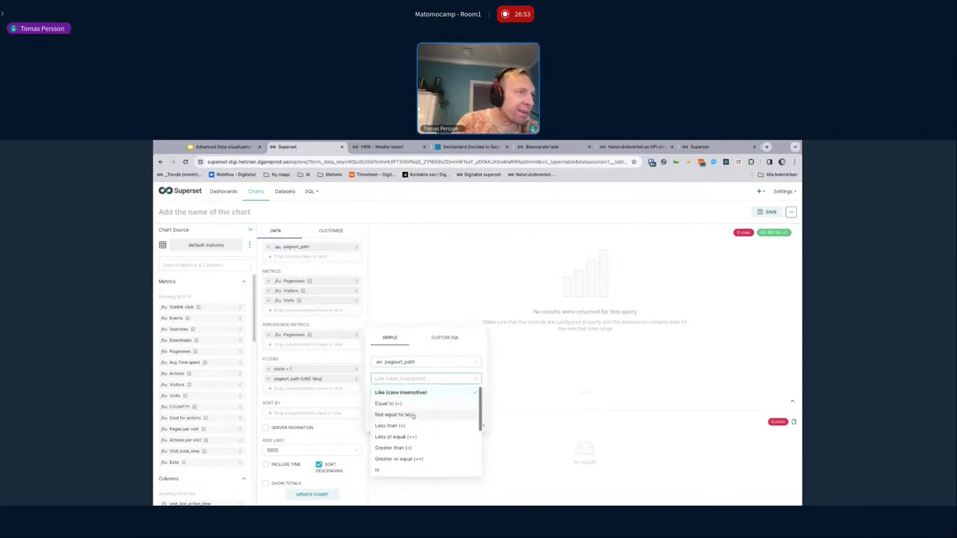
scroll(421, 439, down, 3)
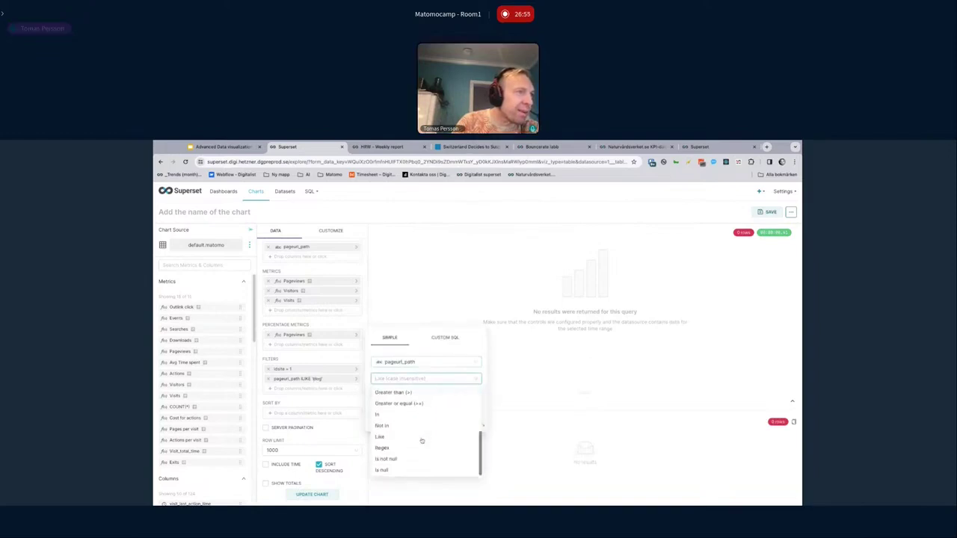
click(413, 448)
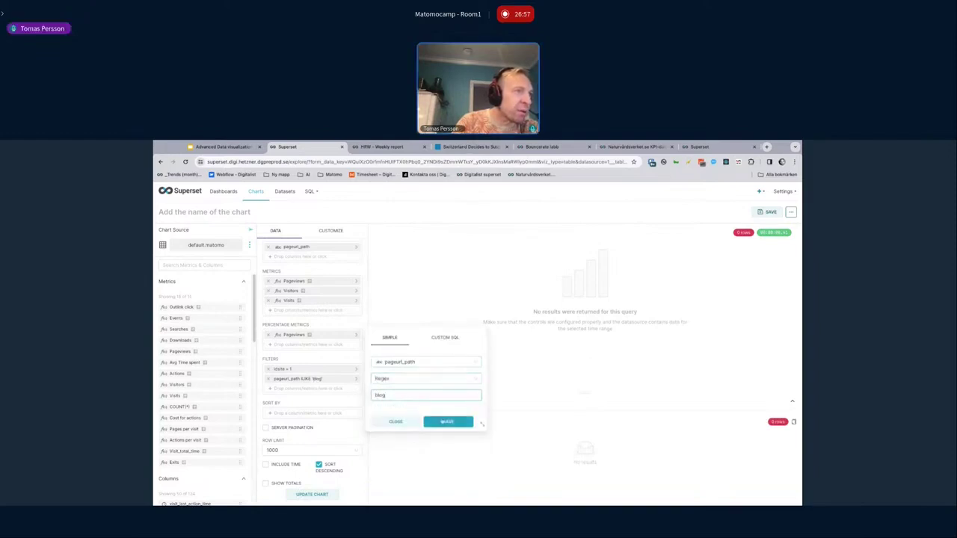
click(448, 423)
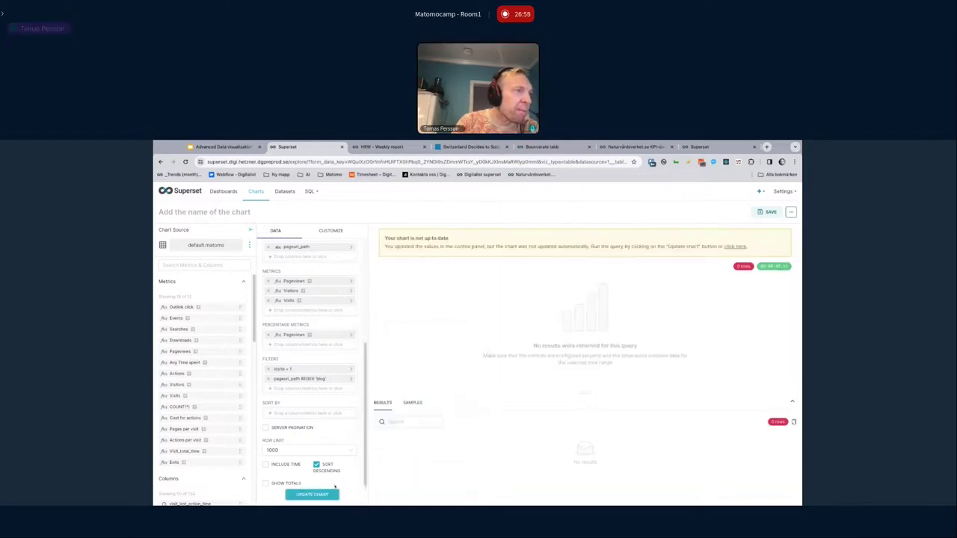
click(326, 495)
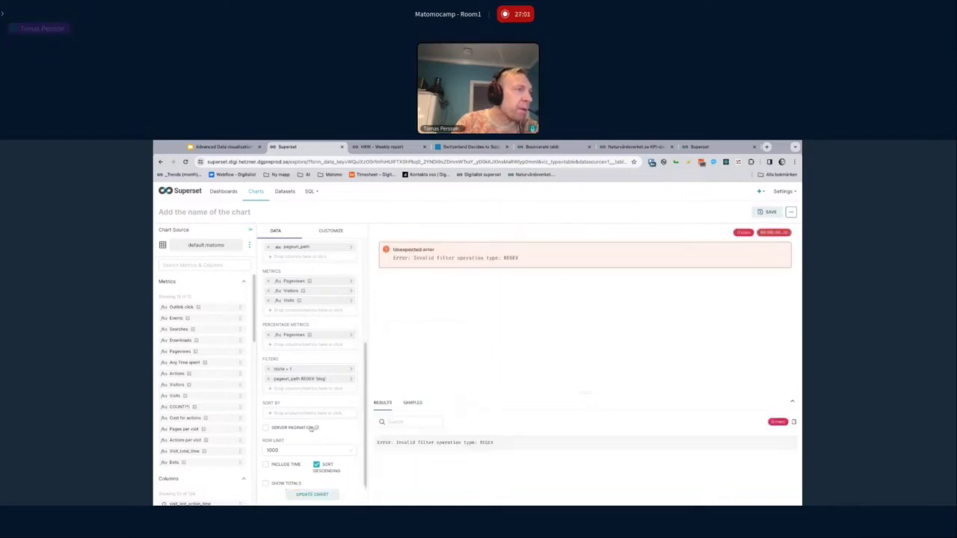
Step: Remove the pageurl_path filter, update the chart and highlight the blog prefix of a page path in the table
click(269, 379)
click(322, 495)
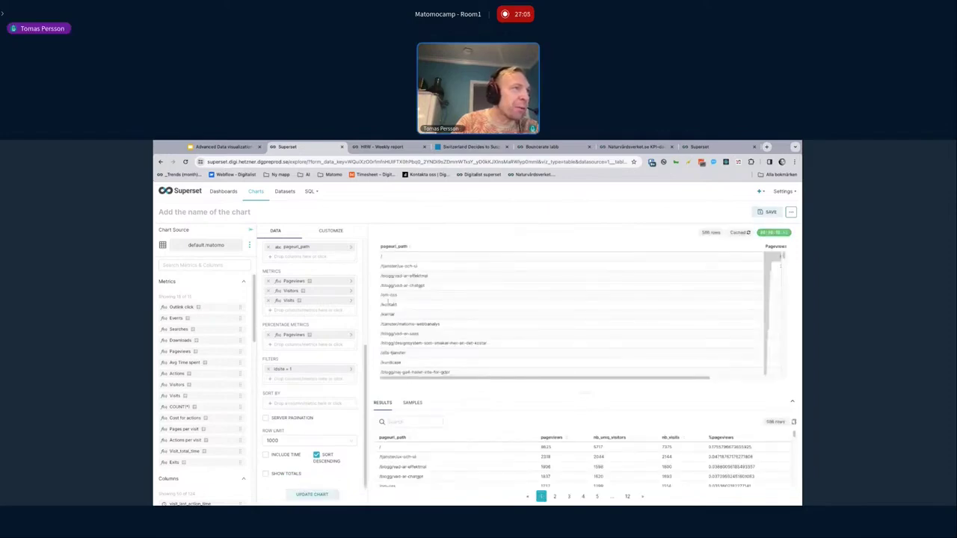
drag(381, 286, 395, 286)
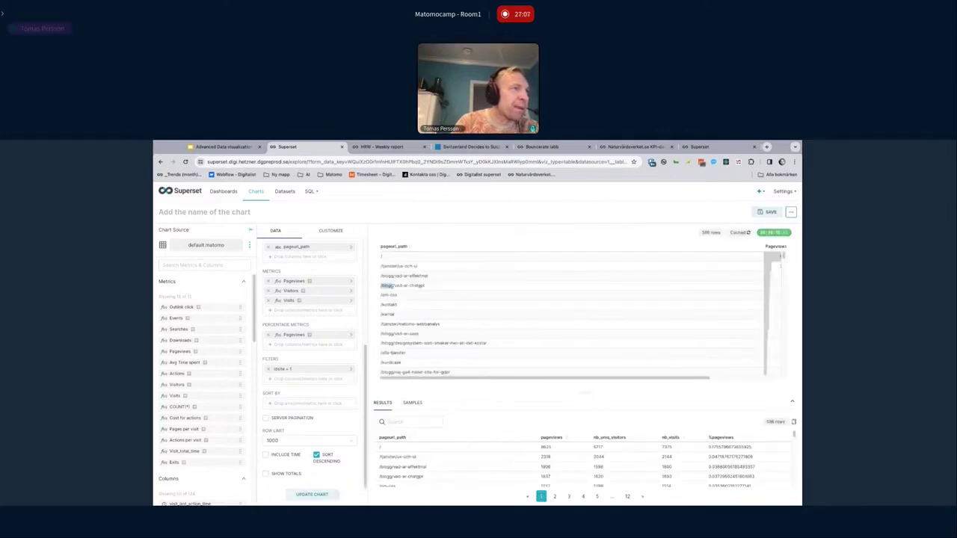
Step: Add a filter on pageurl_path with the Like operator and the value /blogg, save it and update the chart
click(314, 379)
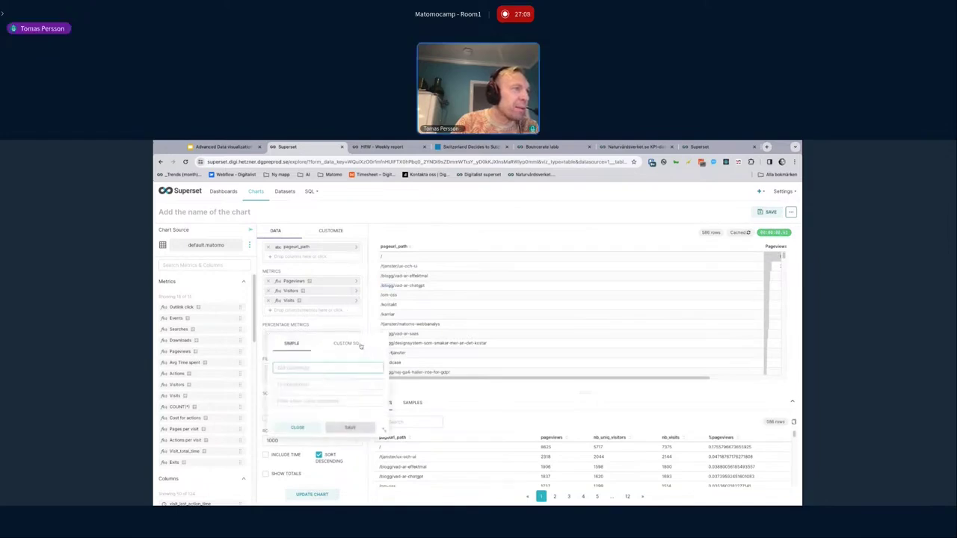
text(page)
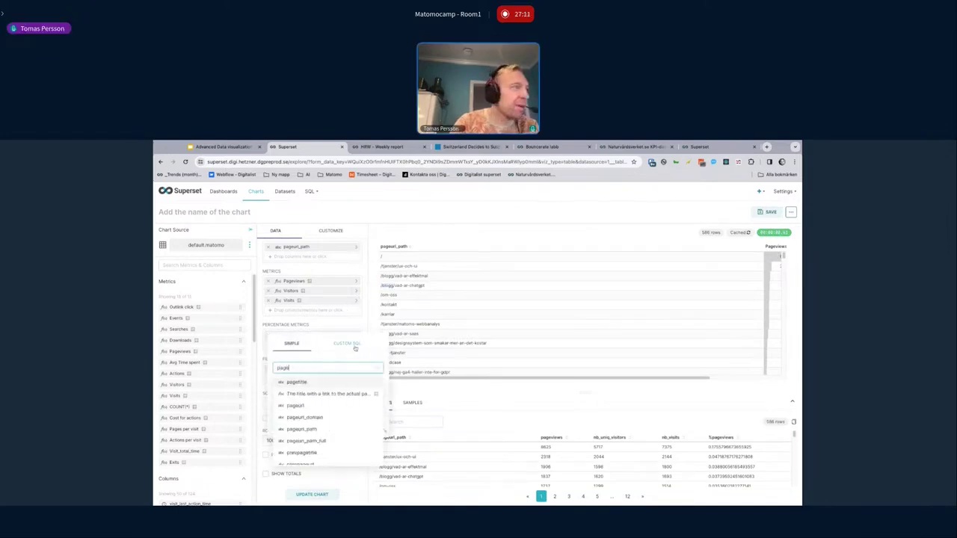
text(url_path)
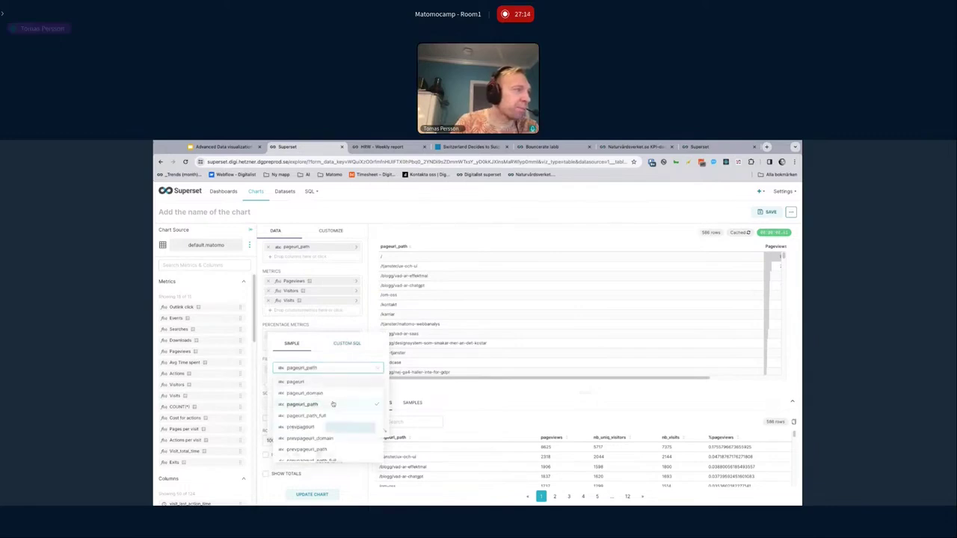
click(333, 405)
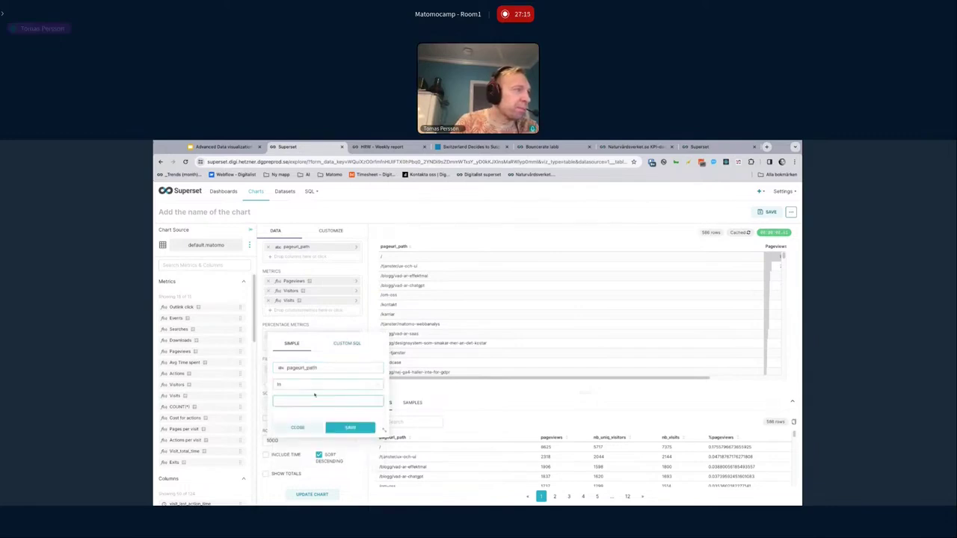
click(320, 385)
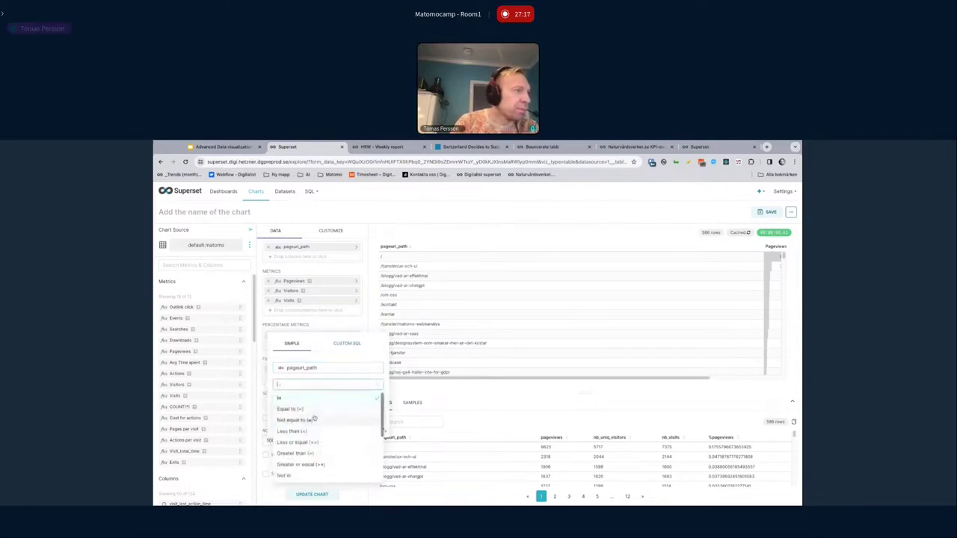
scroll(307, 423, down, 1)
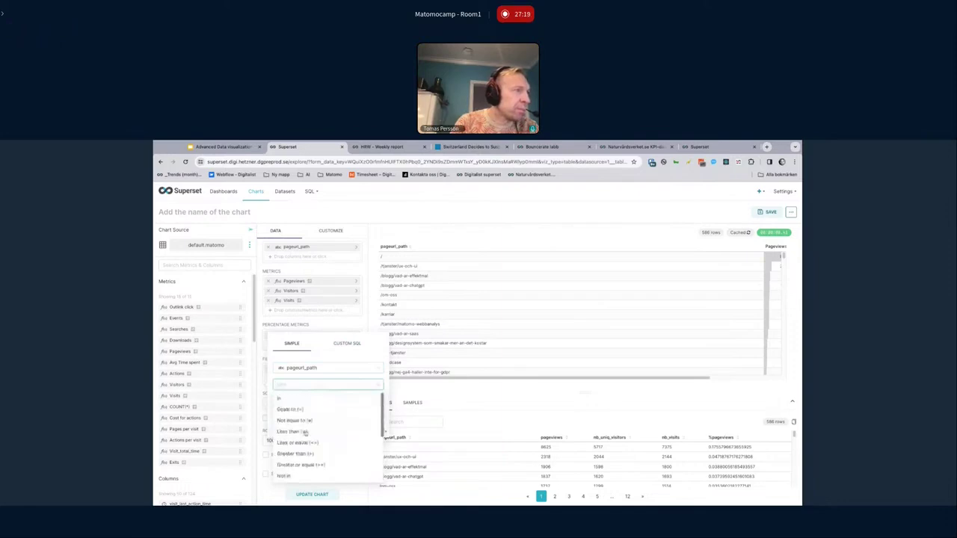
click(302, 416)
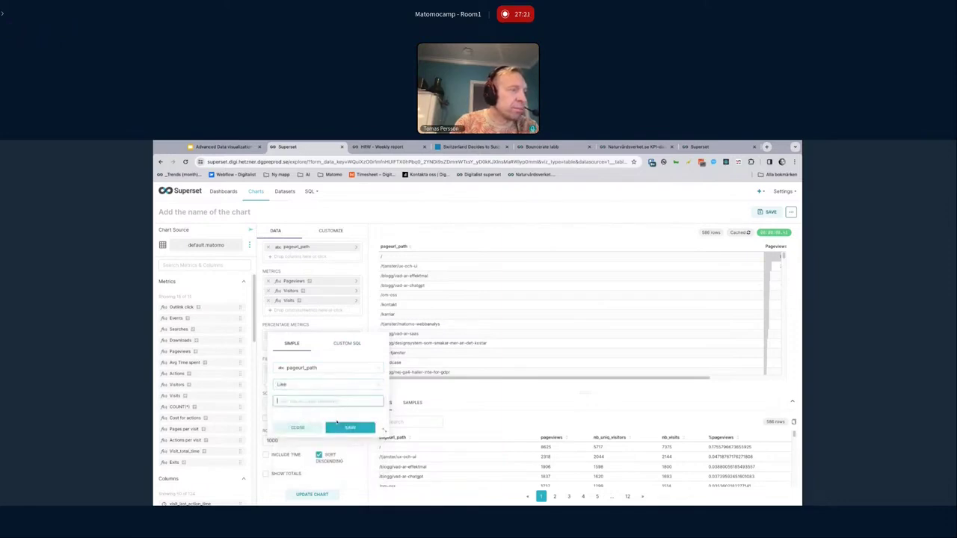
text(/)
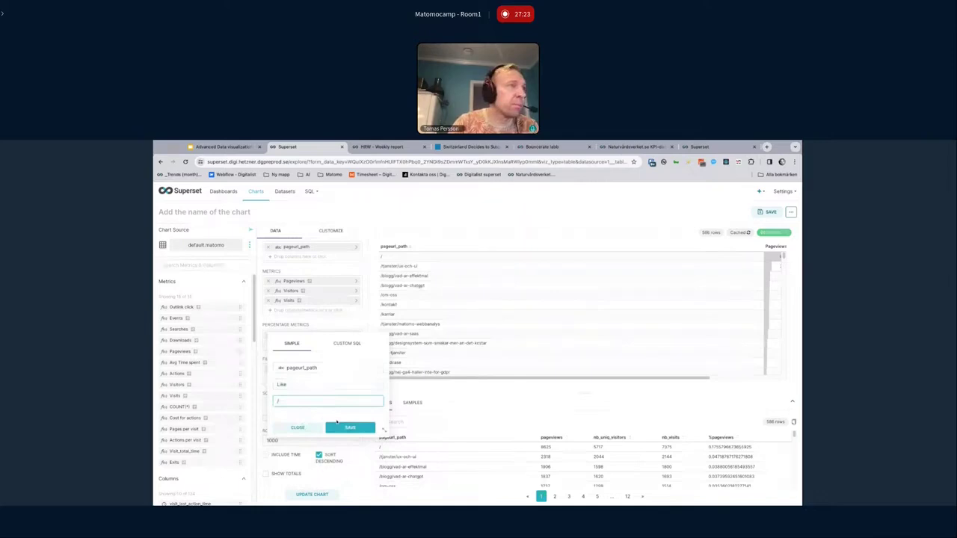
text(blogg)
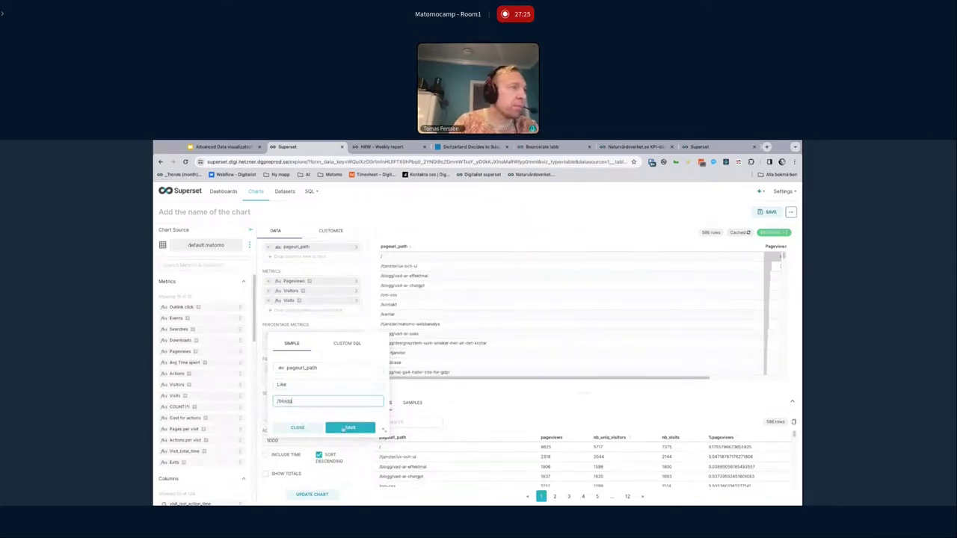
click(350, 428)
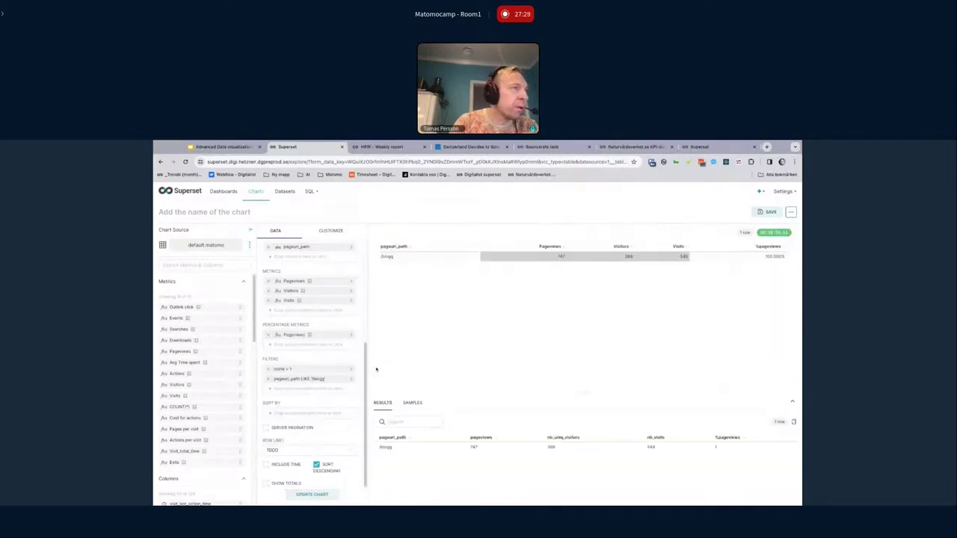
Step: Change the pageurl_path Like filter's value to /blogg% and update the chart
click(306, 379)
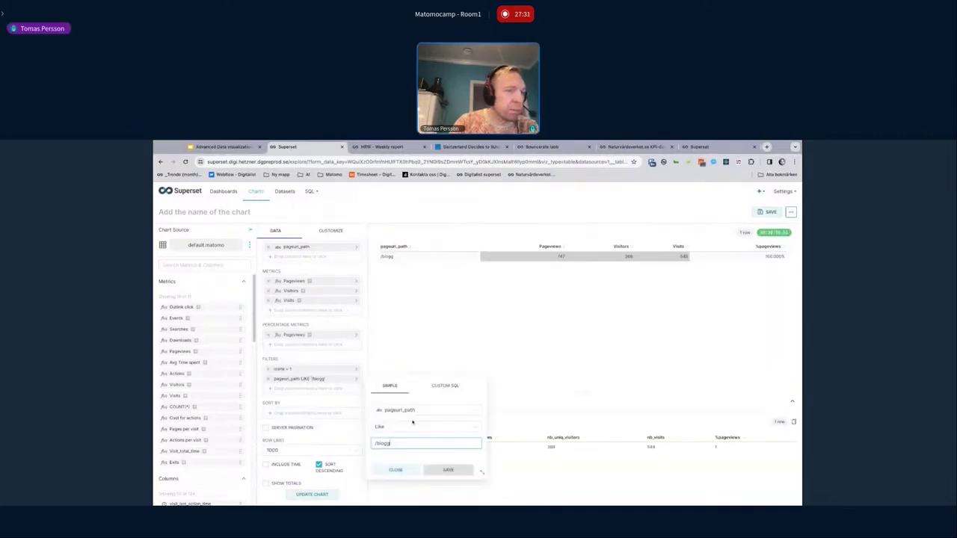
text(%)
click(448, 470)
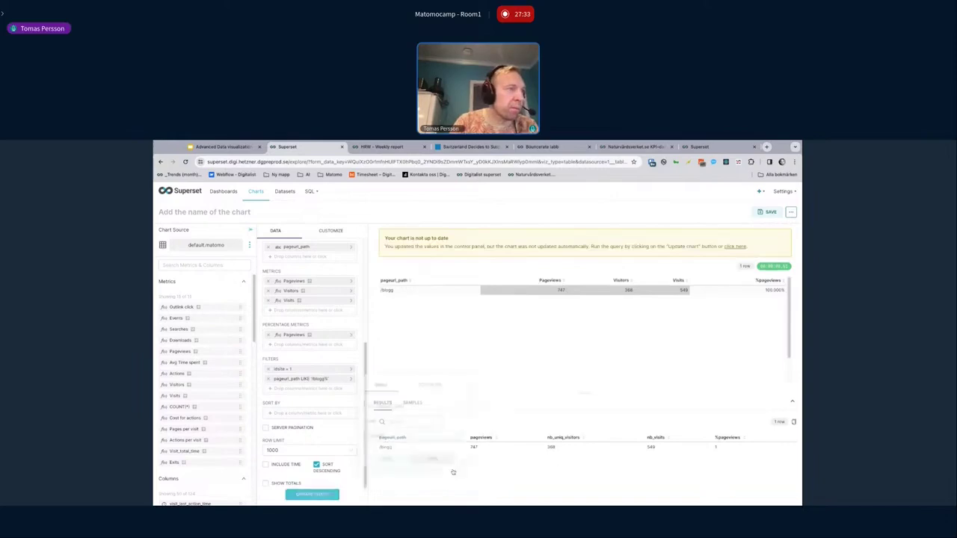
click(330, 496)
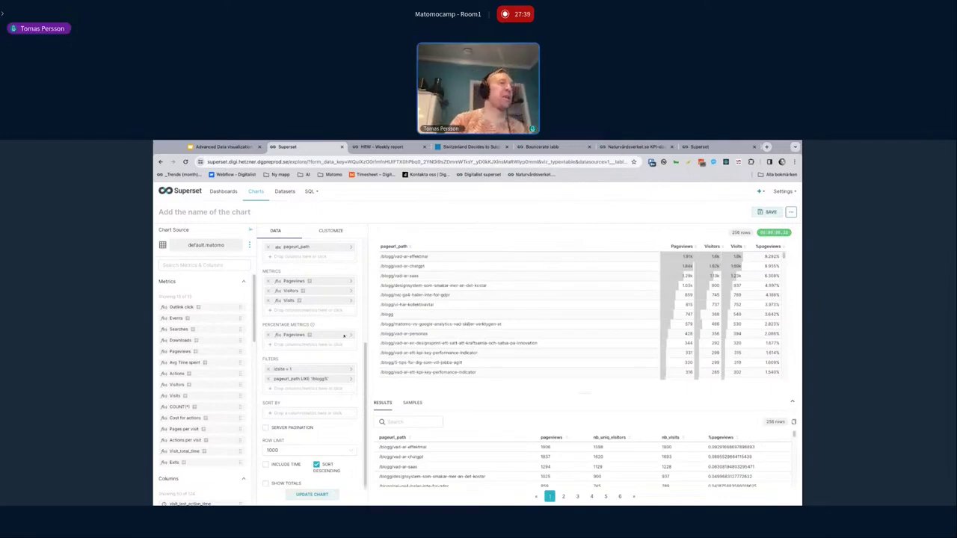
scroll(334, 385, down, 1)
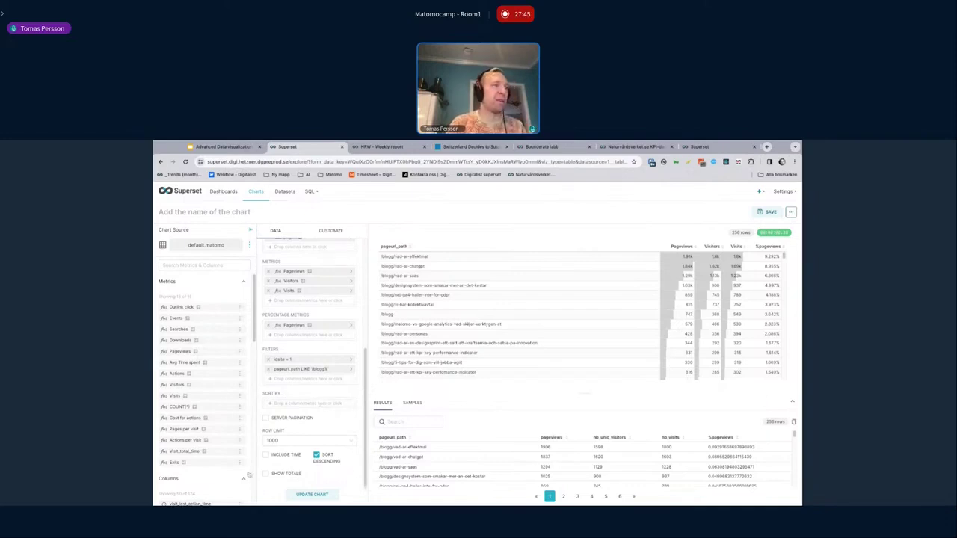
scroll(299, 422, up, 5)
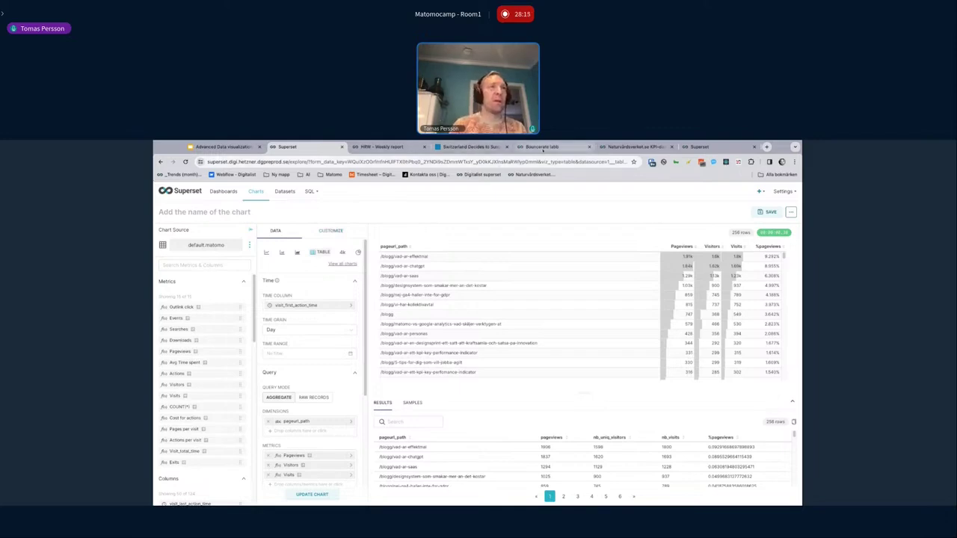
Step: Switch to the Naturvårdsverket.se KPI-dashboard and look through its charts down to the Bidrag section
click(634, 147)
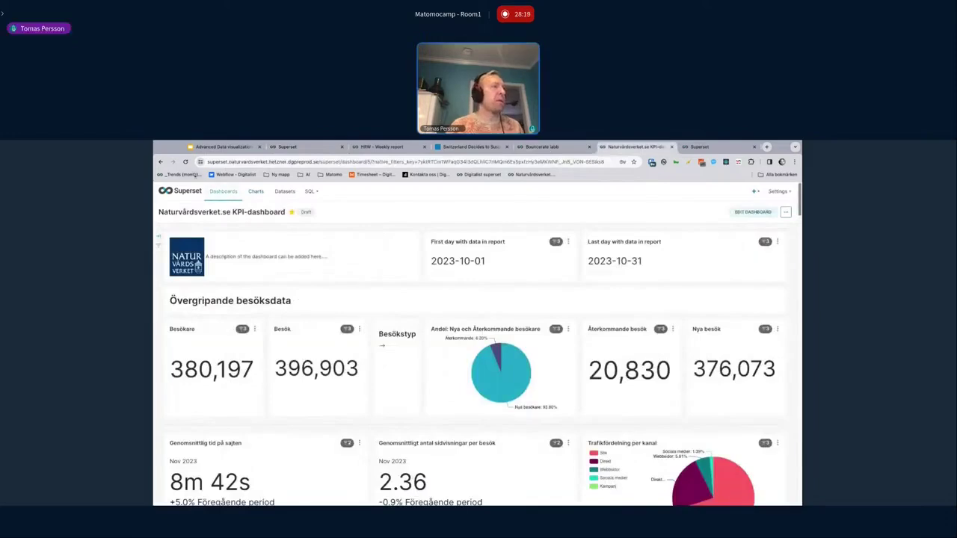
scroll(374, 303, down, 5)
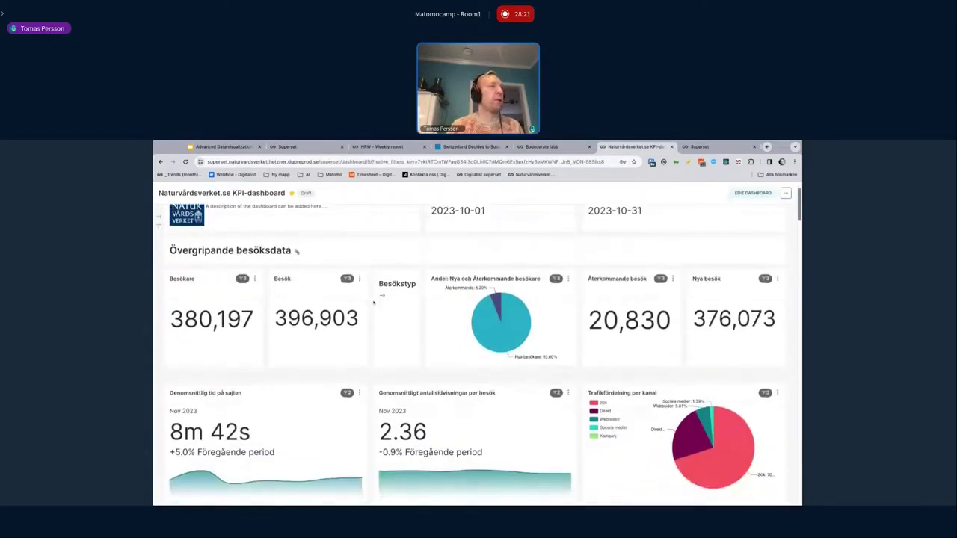
scroll(477, 356, down, 10)
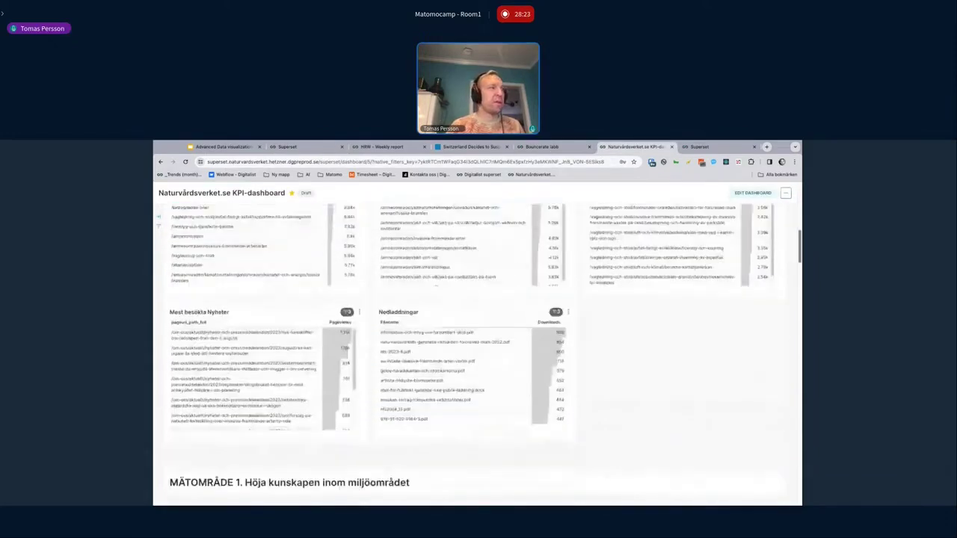
scroll(477, 355, down, 3)
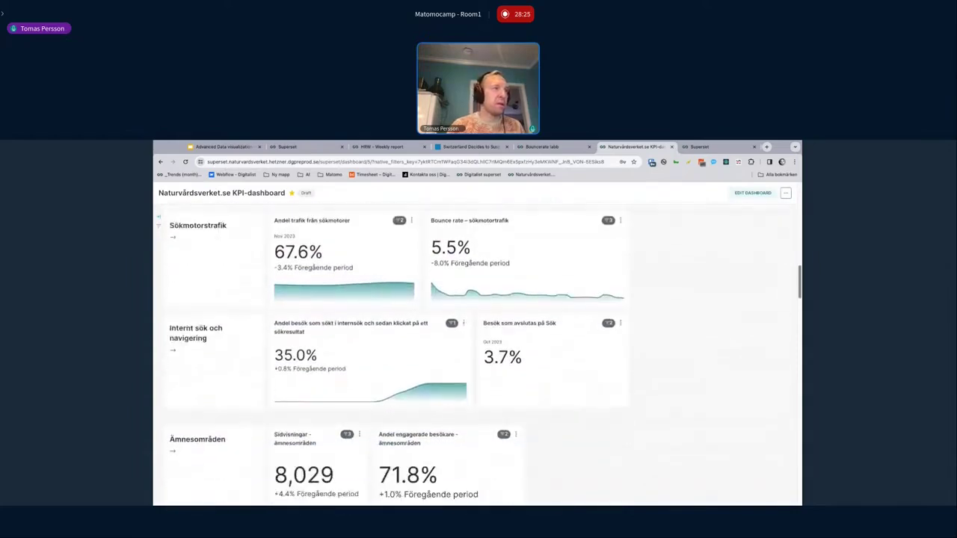
scroll(394, 309, down, 5)
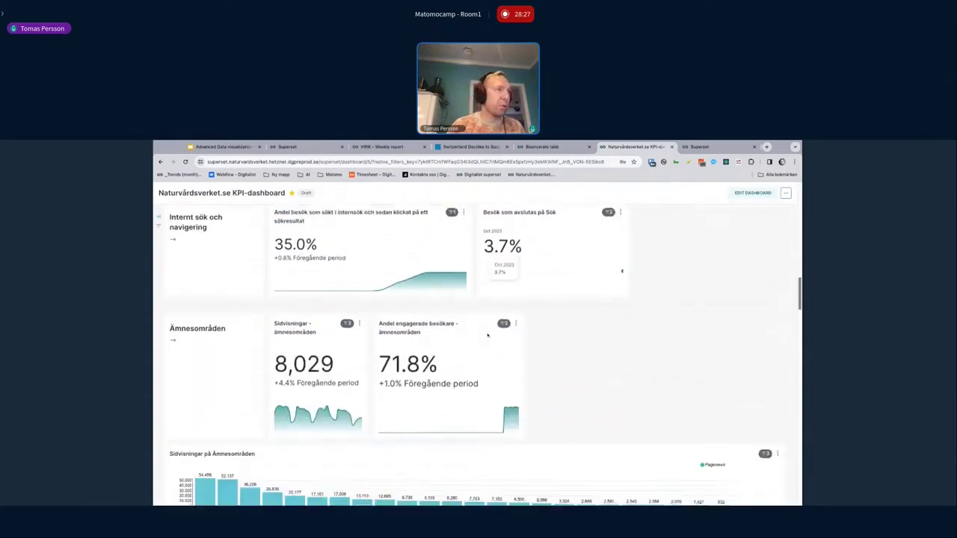
scroll(559, 300, down, 9)
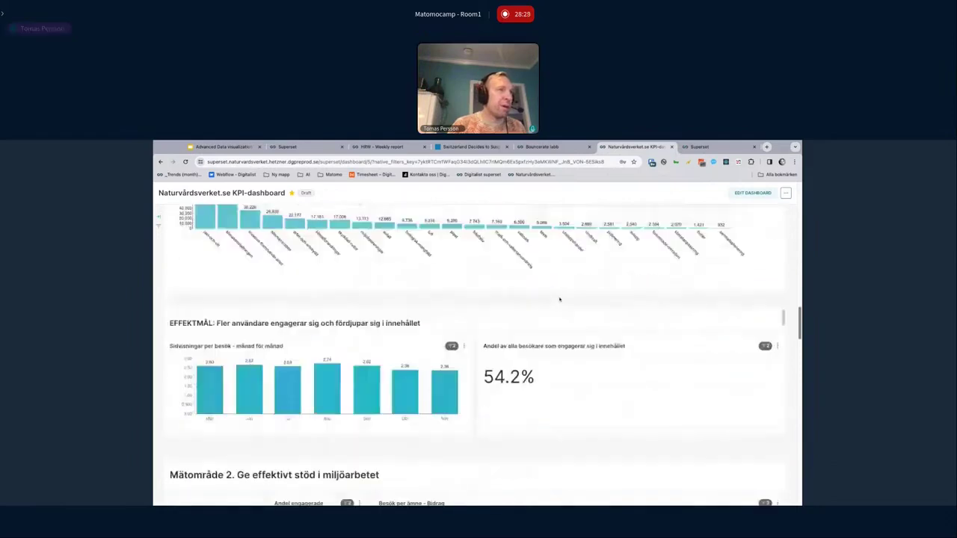
scroll(389, 293, down, 5)
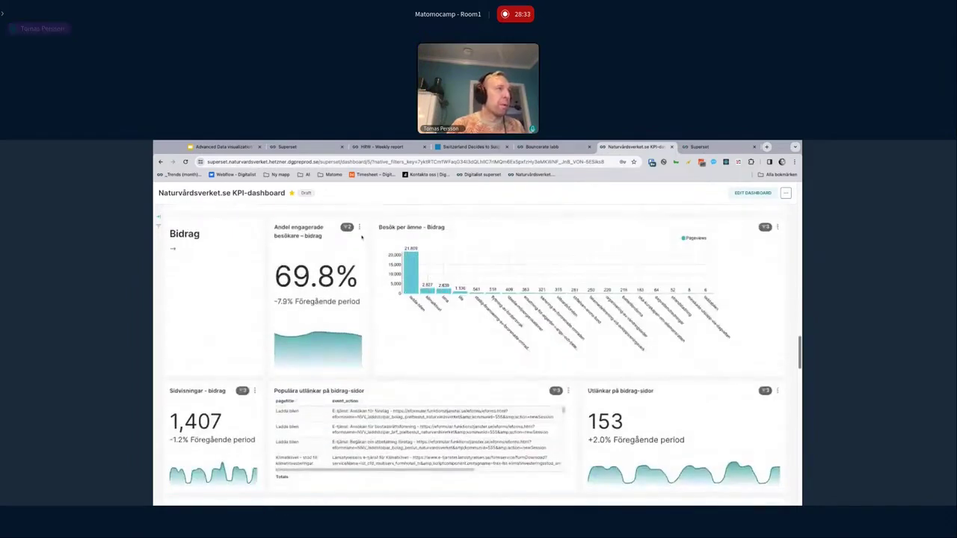
Step: Open the "Andel engagerade besökare – bidrag" chart for editing, examine its metric's custom SQL and return to the dashboard
click(359, 227)
click(321, 277)
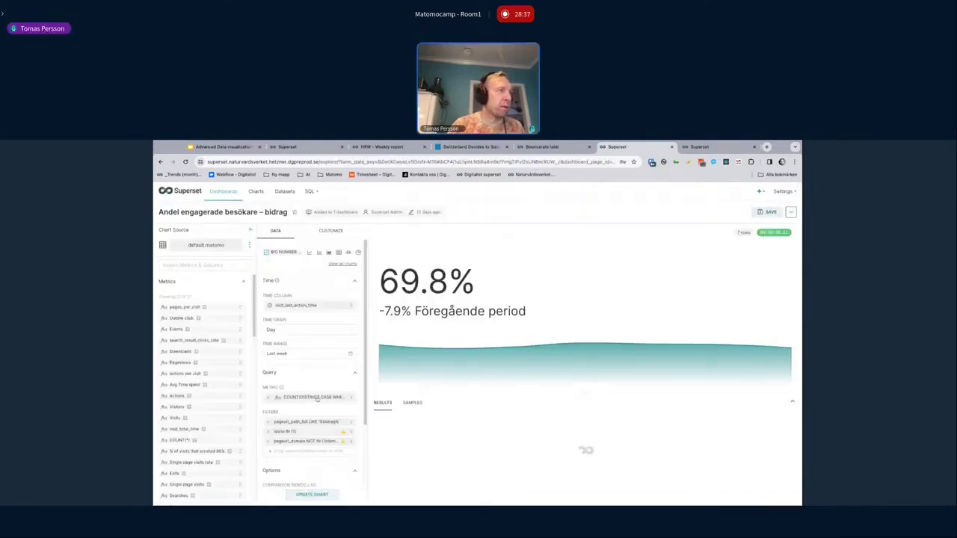
click(317, 398)
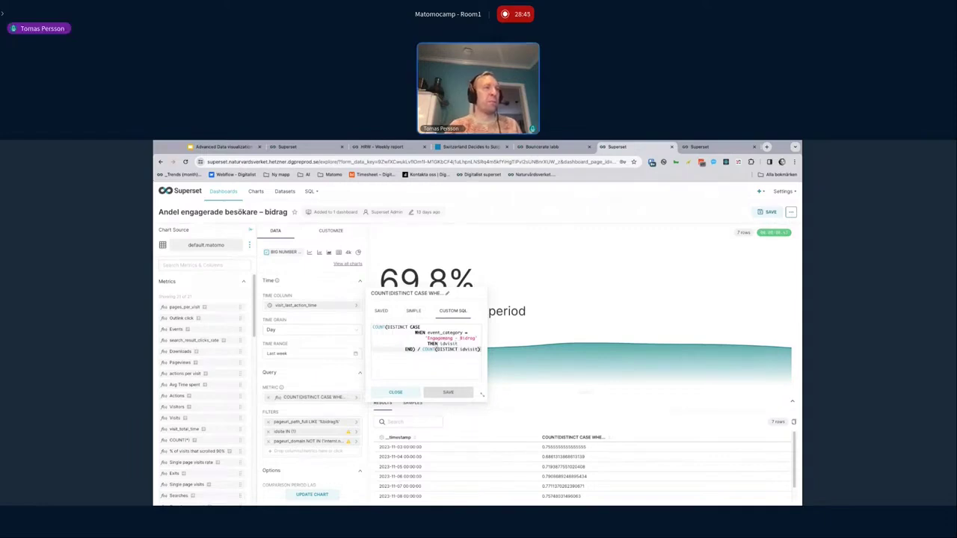
drag(448, 345, 410, 333)
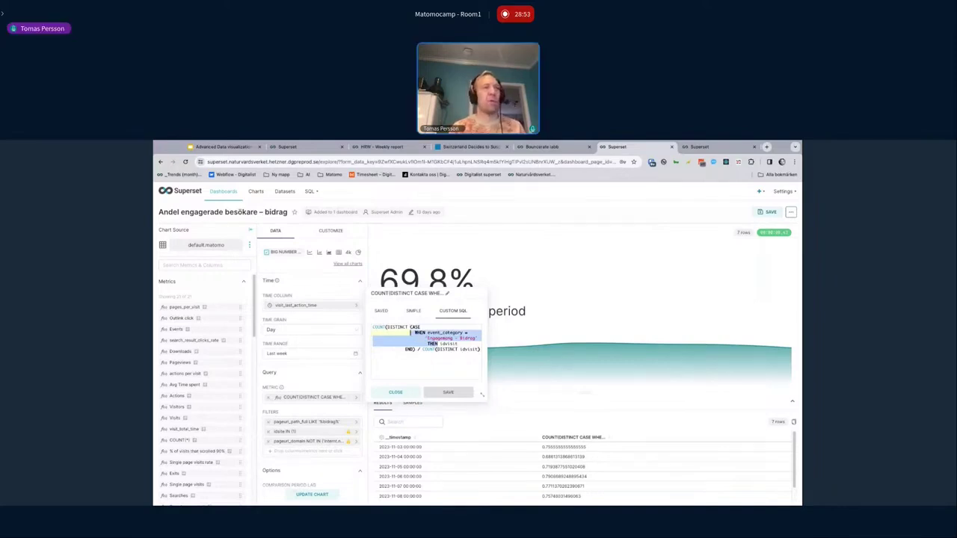
click(318, 386)
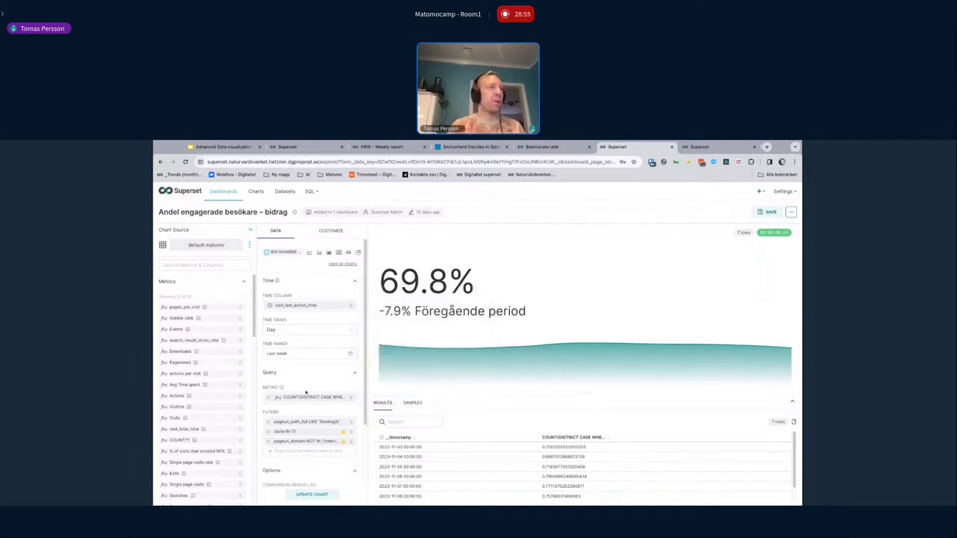
click(332, 397)
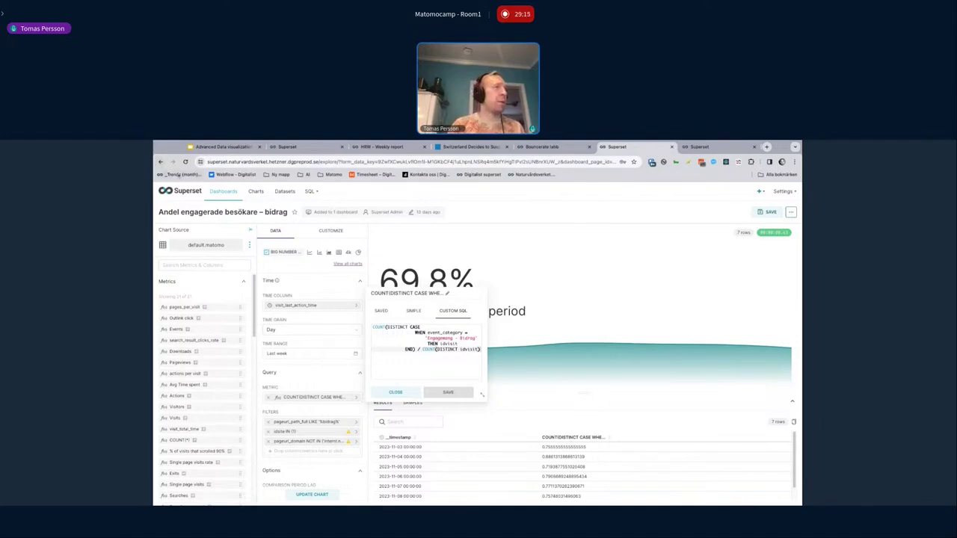
click(158, 161)
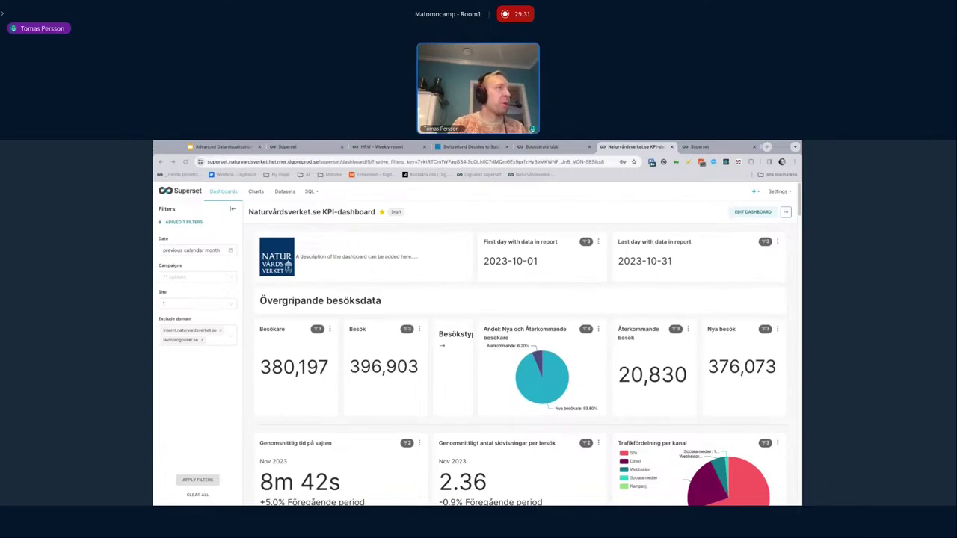
Step: Open the matomo dataset for editing and examine the SQL expression of its bounces metric
click(285, 191)
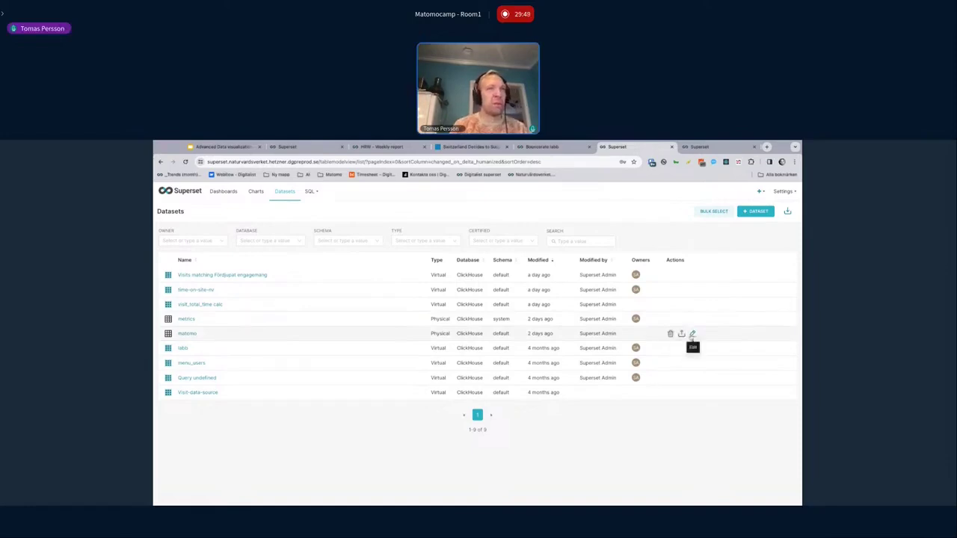
click(693, 334)
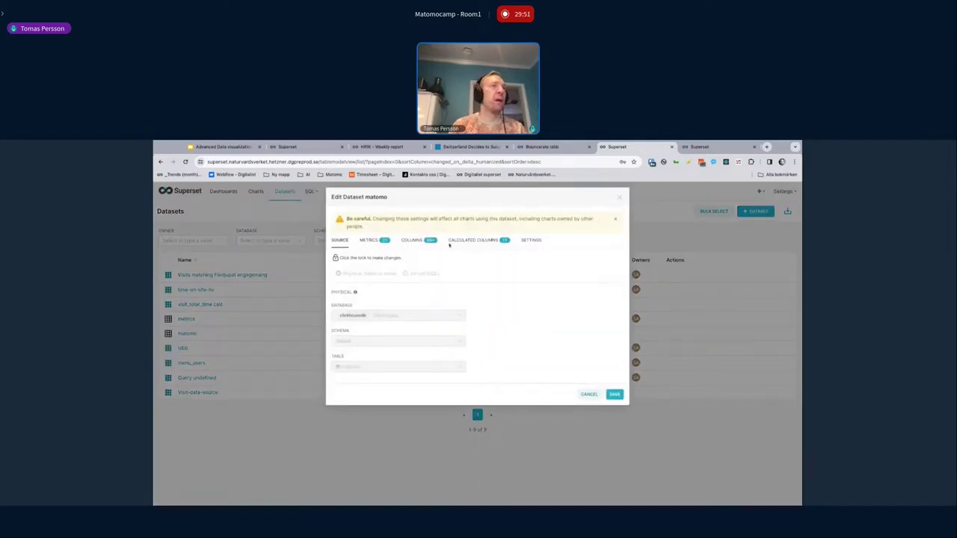
click(373, 242)
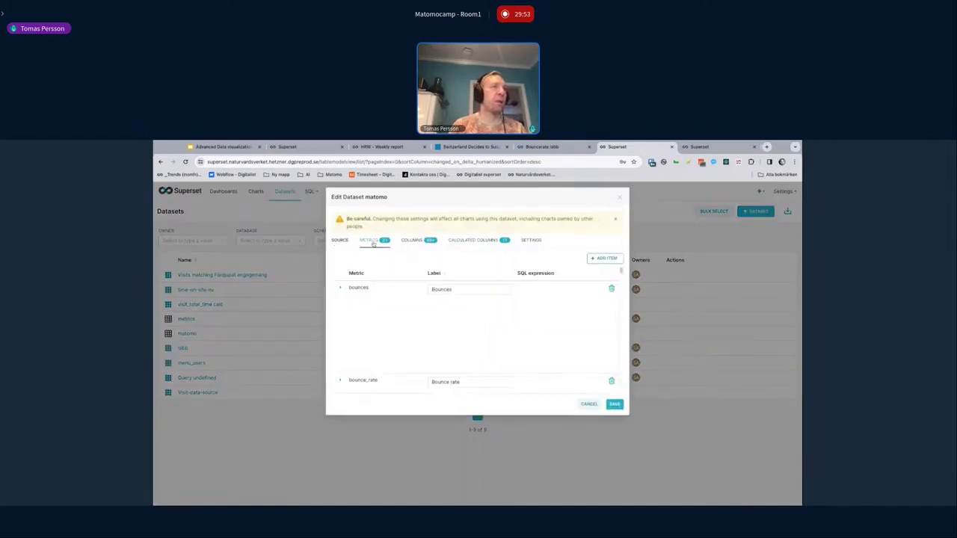
scroll(399, 298, down, 1)
scroll(398, 298, up, 2)
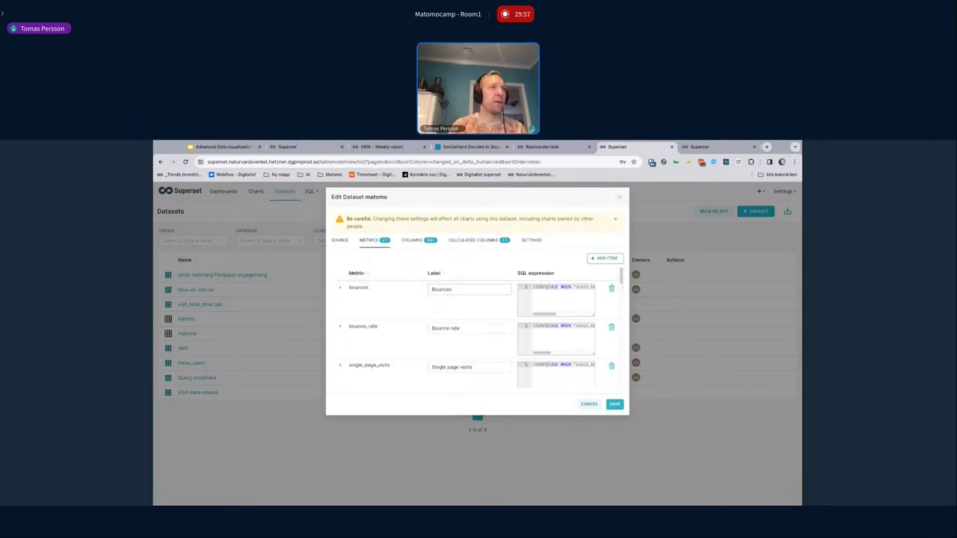
scroll(555, 299, right, 5)
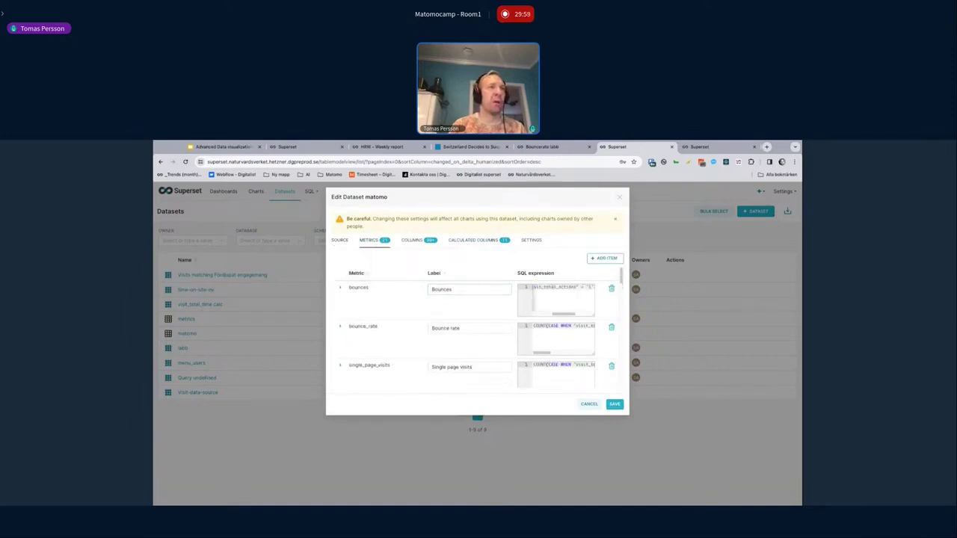
scroll(556, 299, left, 5)
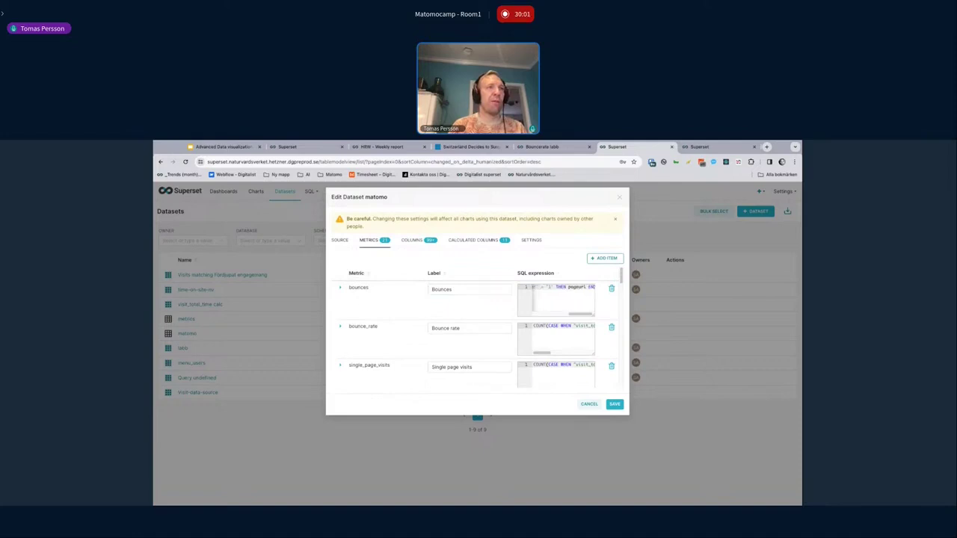
scroll(555, 299, right, 3)
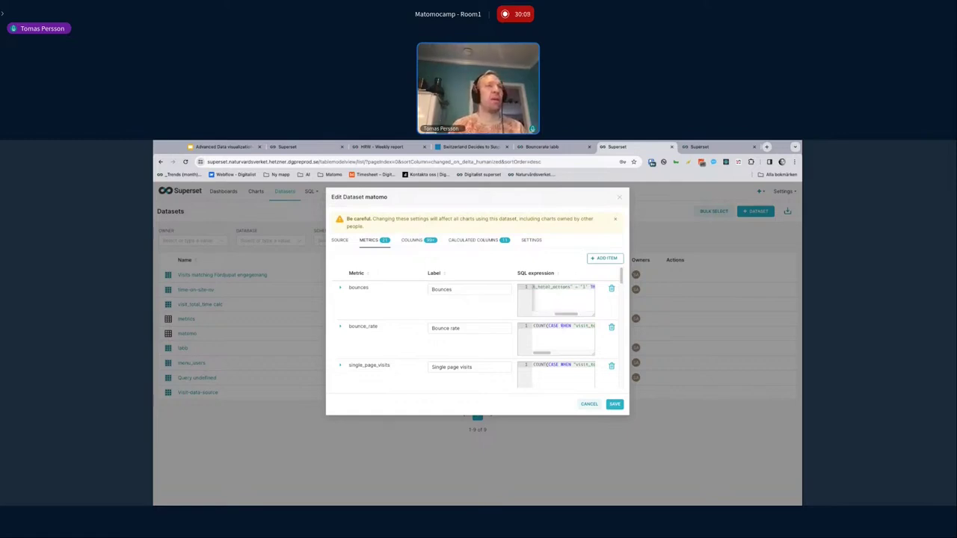
Step: Reopen the matomo dataset for editing from the Datasets list and look through its calculated columns
scroll(563, 326, right, 3)
scroll(562, 327, left, 5)
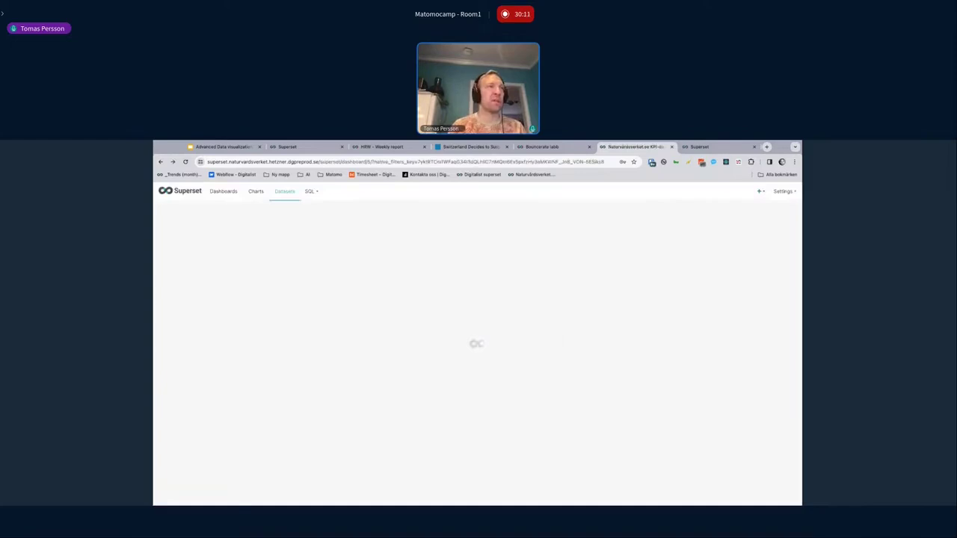
scroll(359, 217, left, 5)
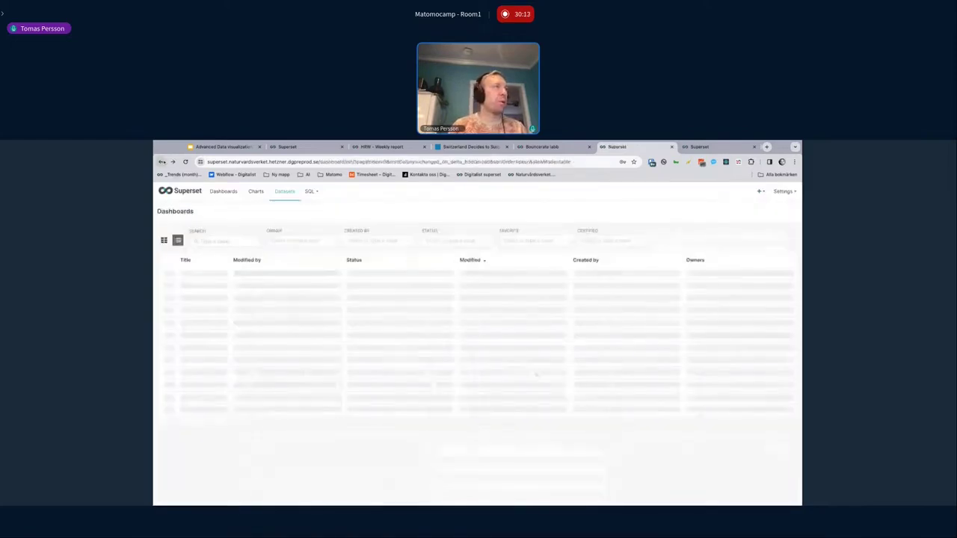
click(284, 192)
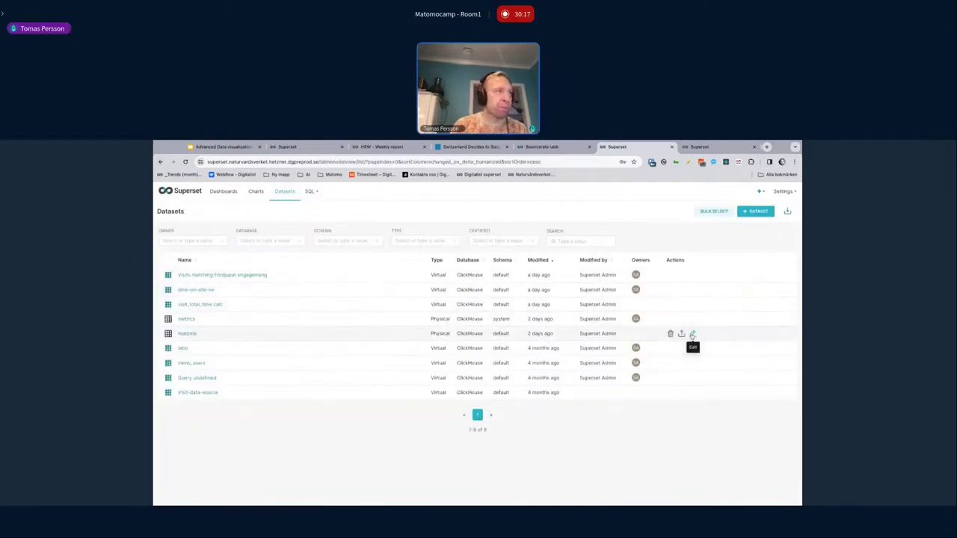
click(692, 334)
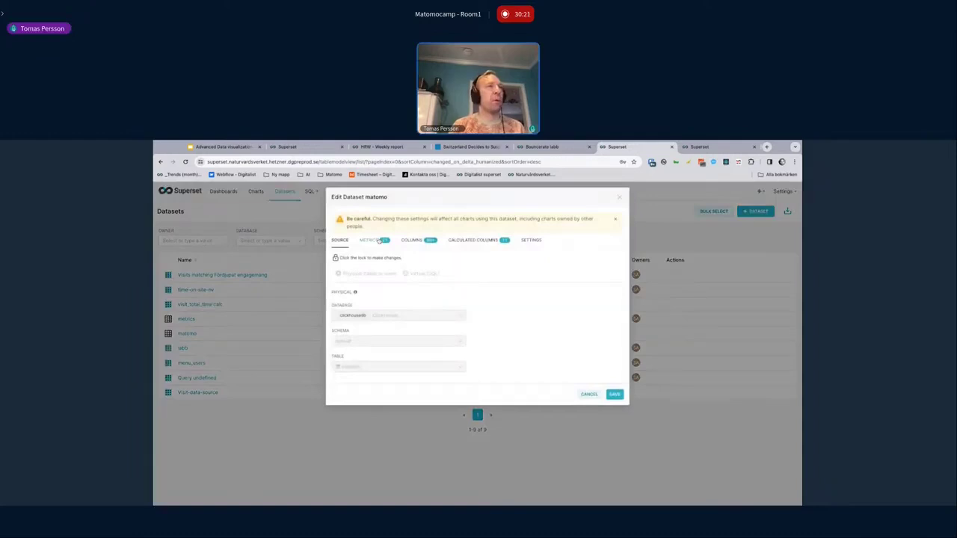
click(471, 240)
scroll(380, 363, down, 5)
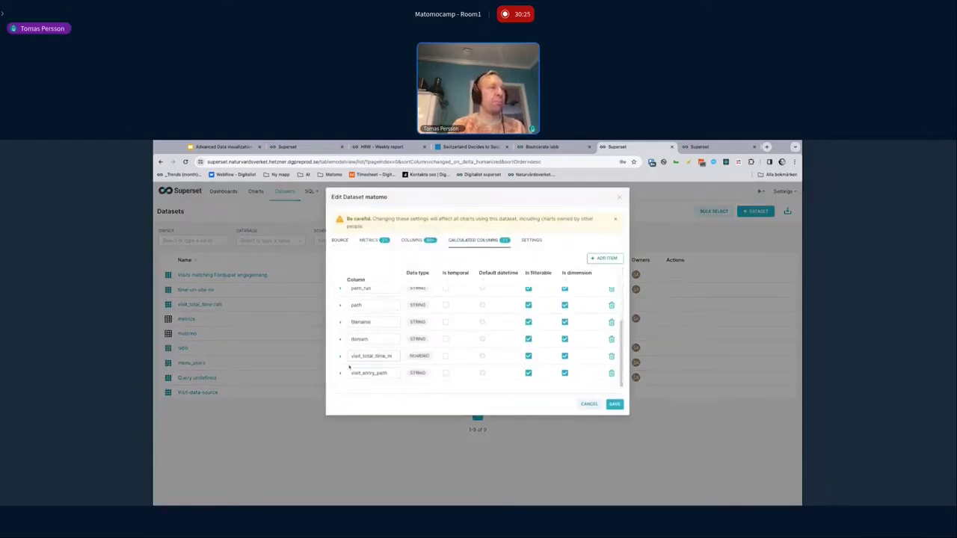
scroll(359, 321, up, 5)
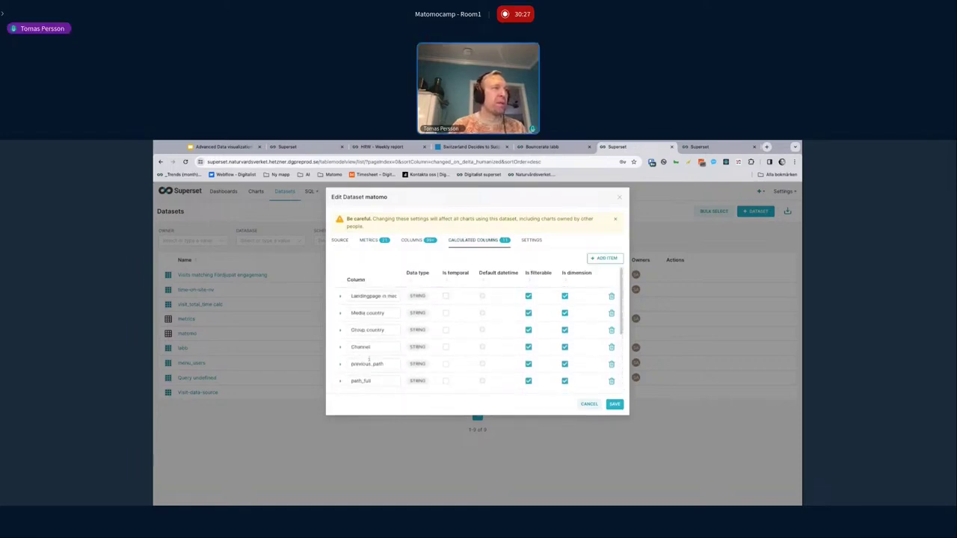
Step: Examine the SQL expression of the Media country calculated column, copy all of it and collapse the column's details
click(341, 313)
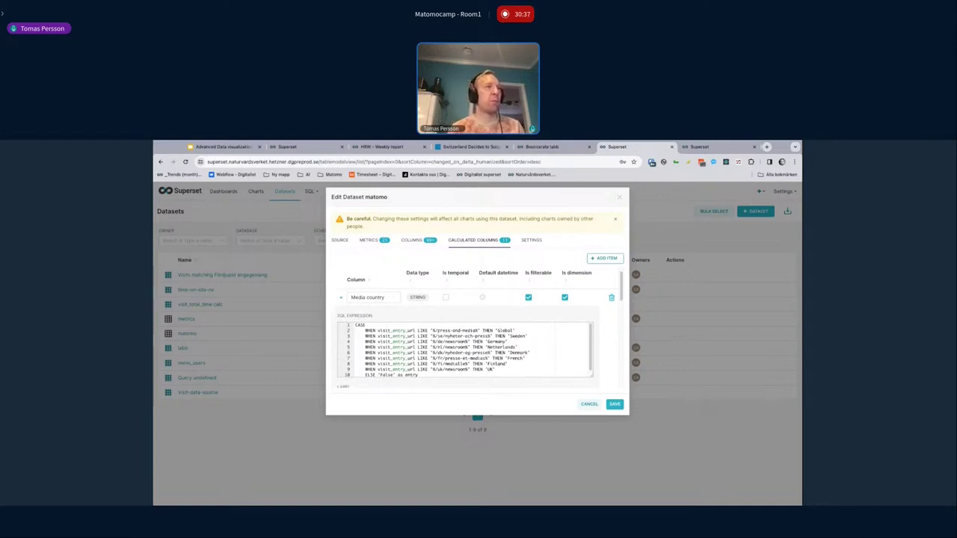
drag(480, 330, 432, 337)
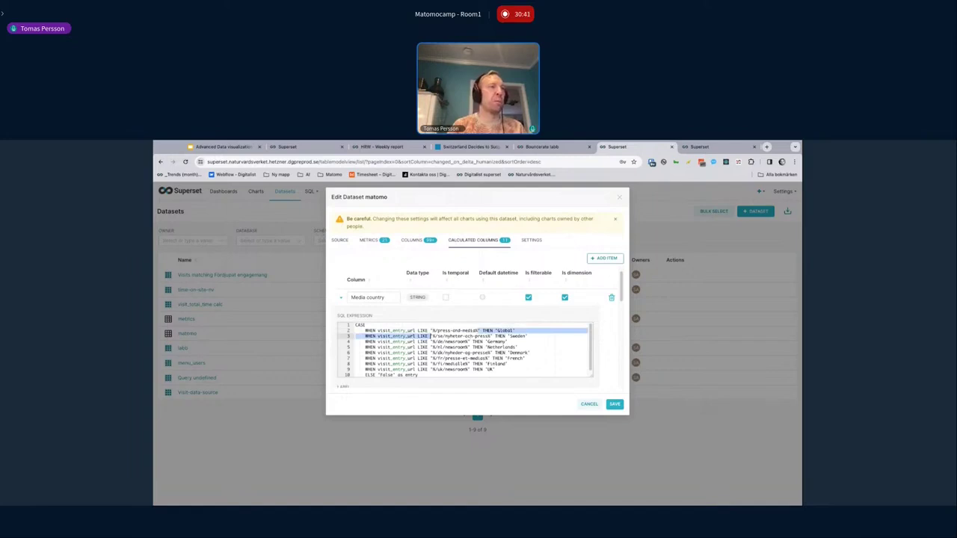
click(465, 336)
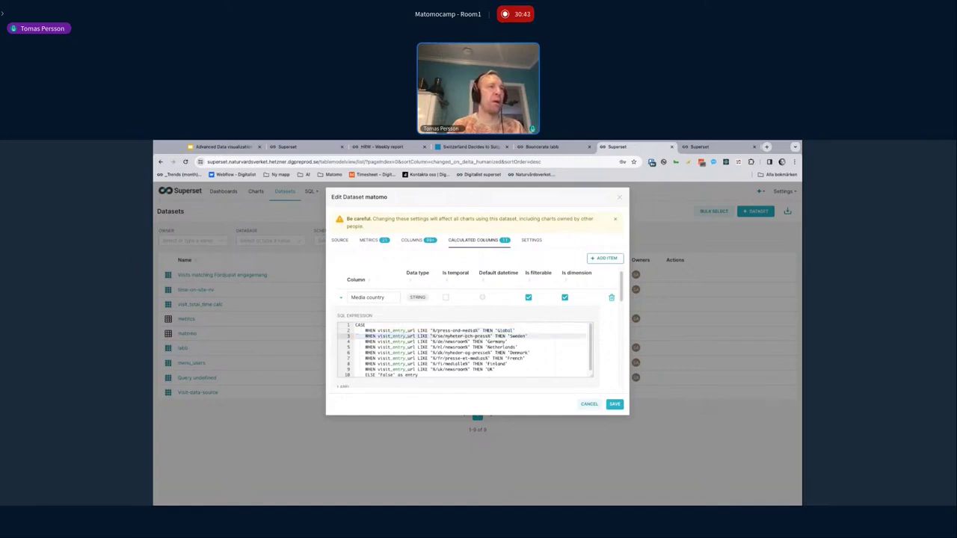
drag(431, 337, 490, 336)
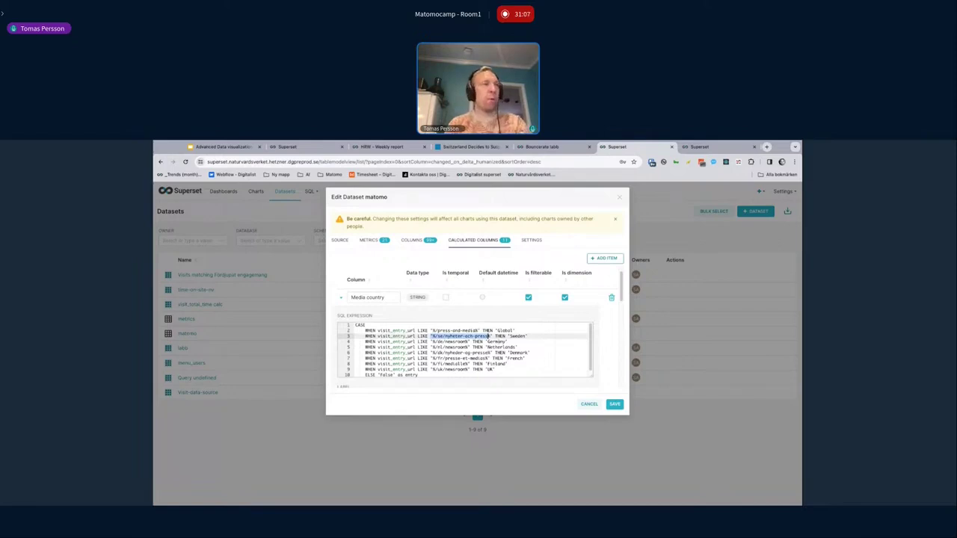
key(ctrl+a)
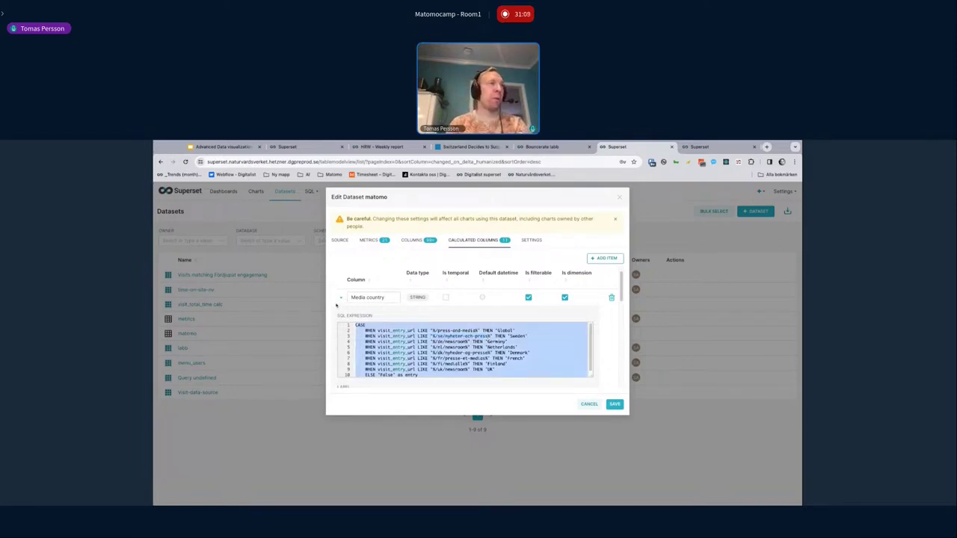
click(340, 298)
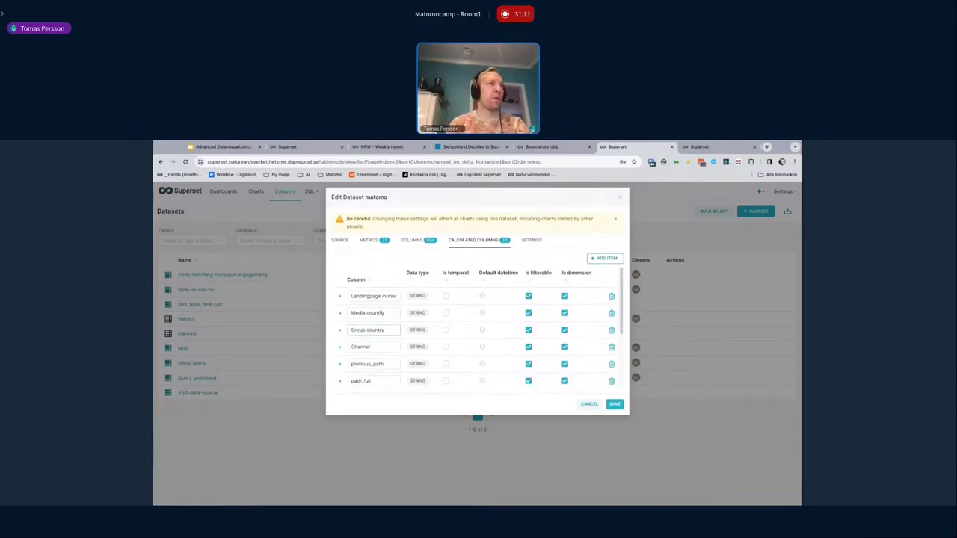
Step: Add a new calculated column to the matomo dataset and name it modified_path
click(606, 258)
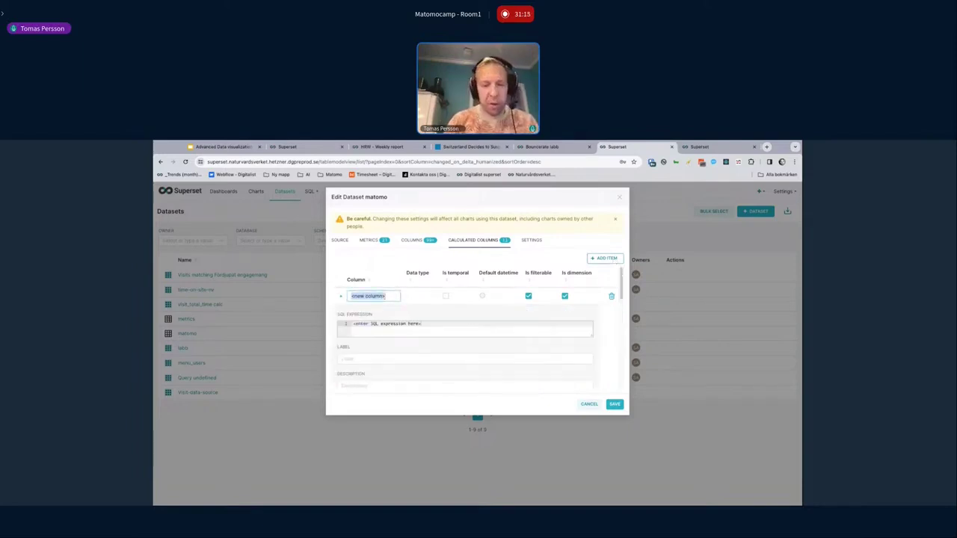
text(me)
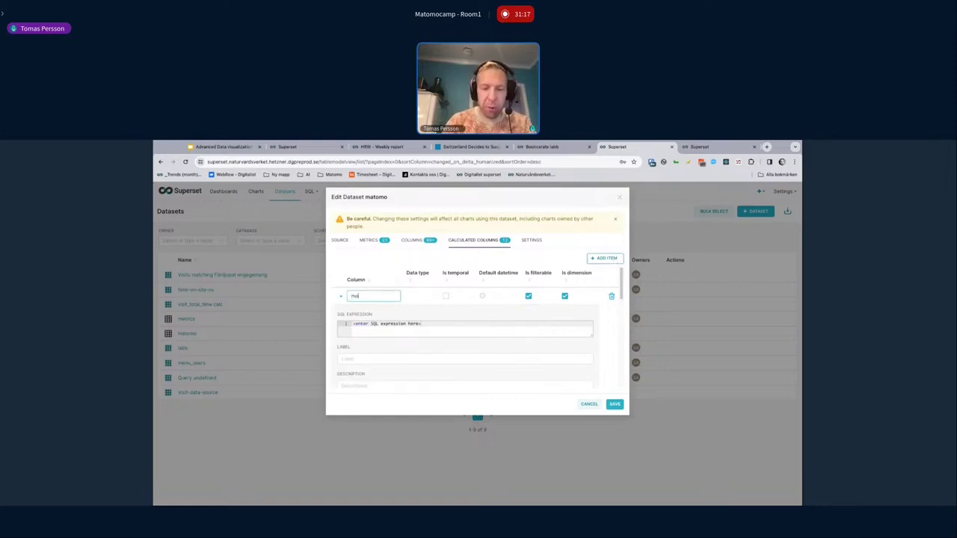
text(dified_)
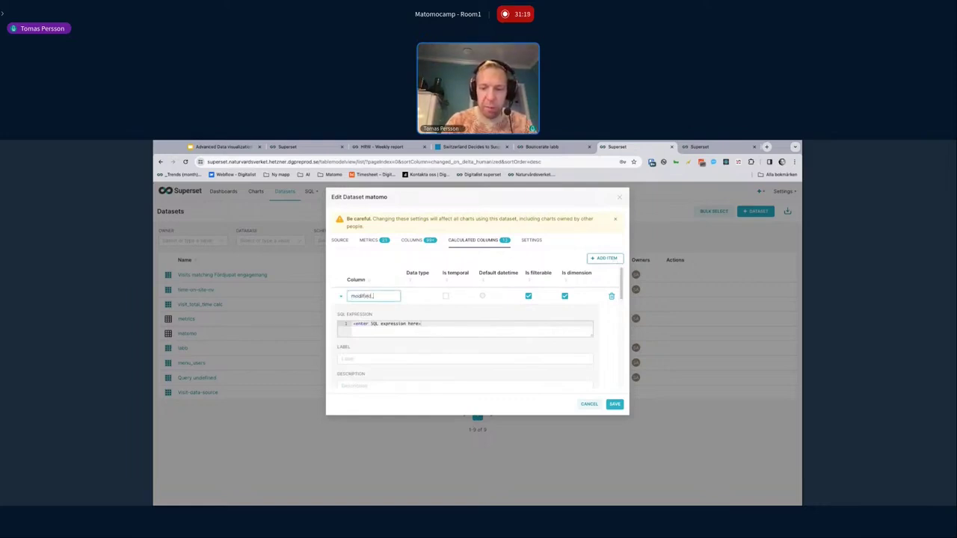
text(path)
Step: Replace modified_path's placeholder SQL with the copied CASE expression and delete its WHEN lines from Sweden to UK
click(389, 324)
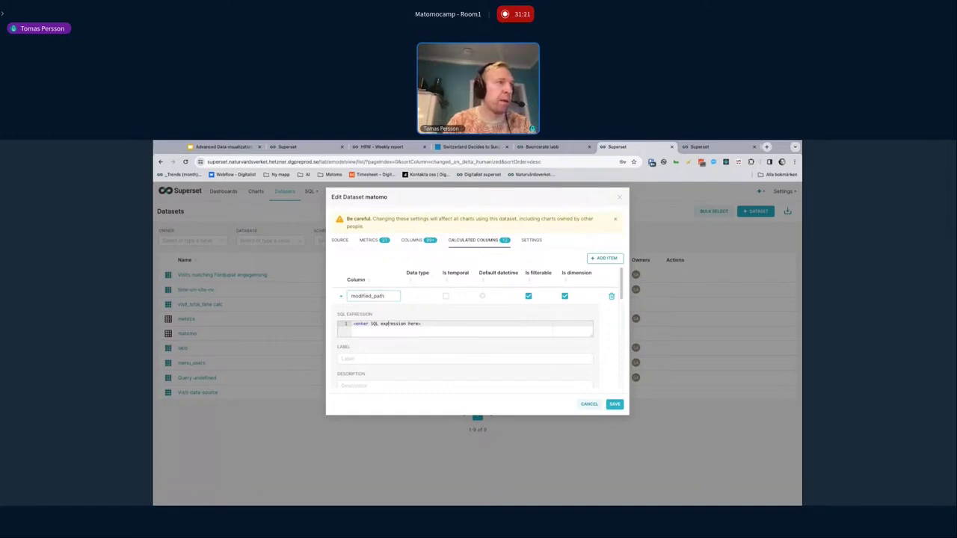
key(super+a)
key(super+v)
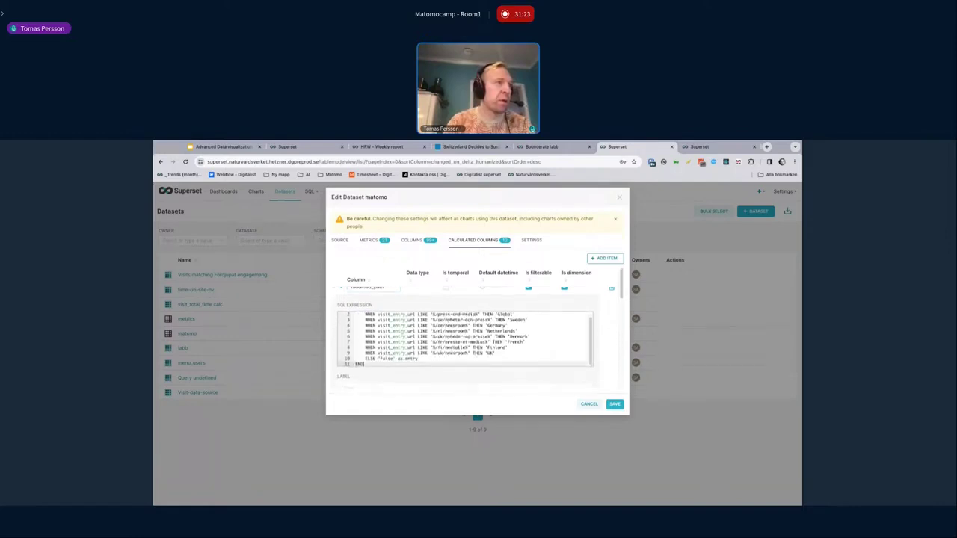
scroll(464, 344, down, 1)
drag(499, 352, 355, 320)
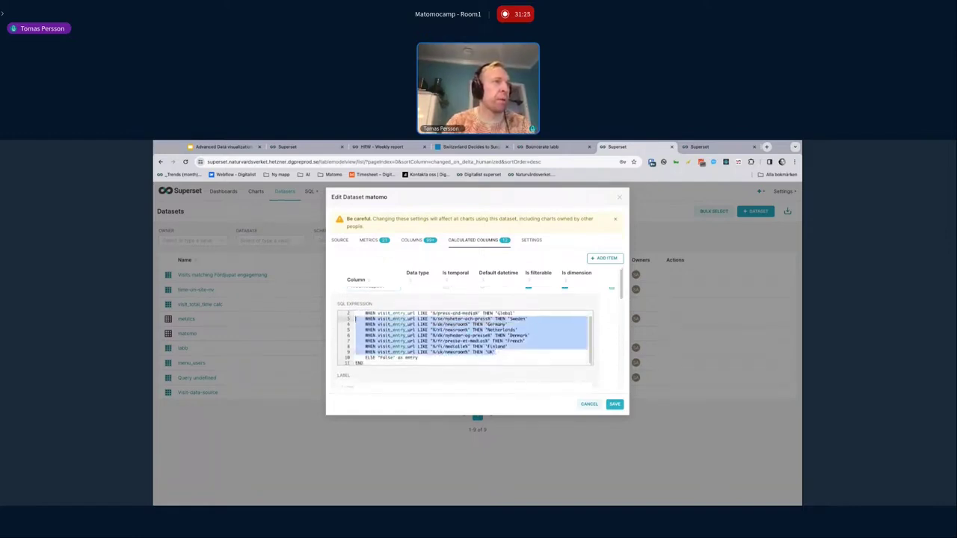
key(BackSpace)
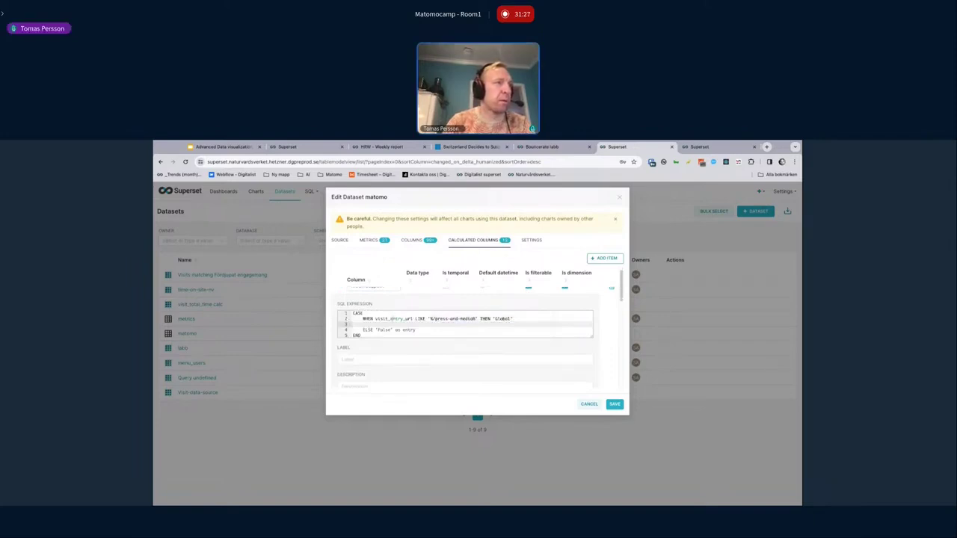
Step: Replace visit_entry_url with pageurl in the remaining WHEN condition
double_click(390, 318)
text(page)
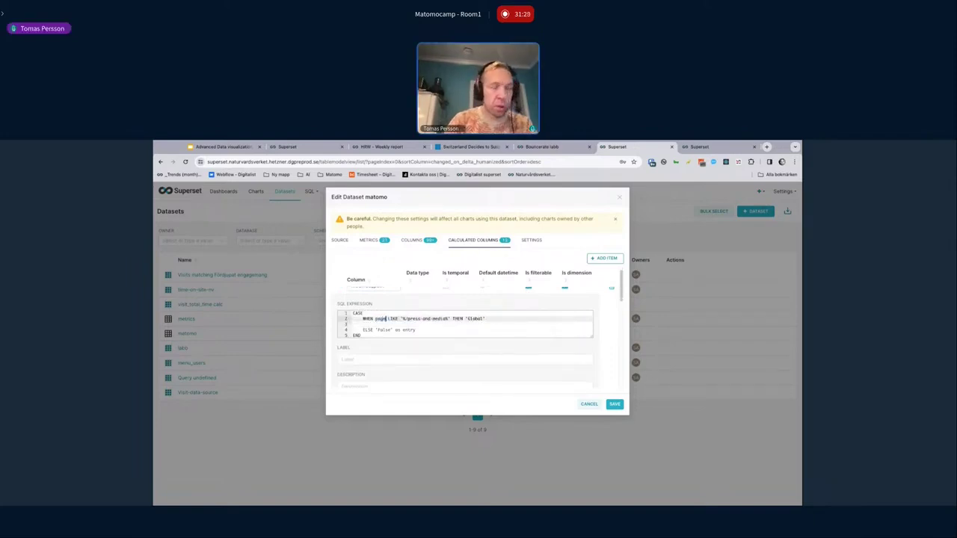
text(_url)
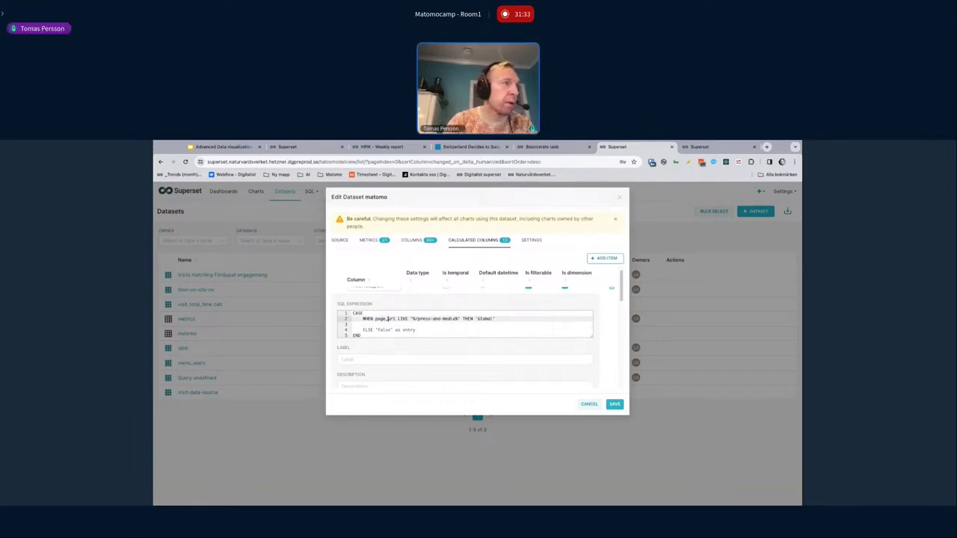
click(385, 320)
key(BackSpace)
key(Up)
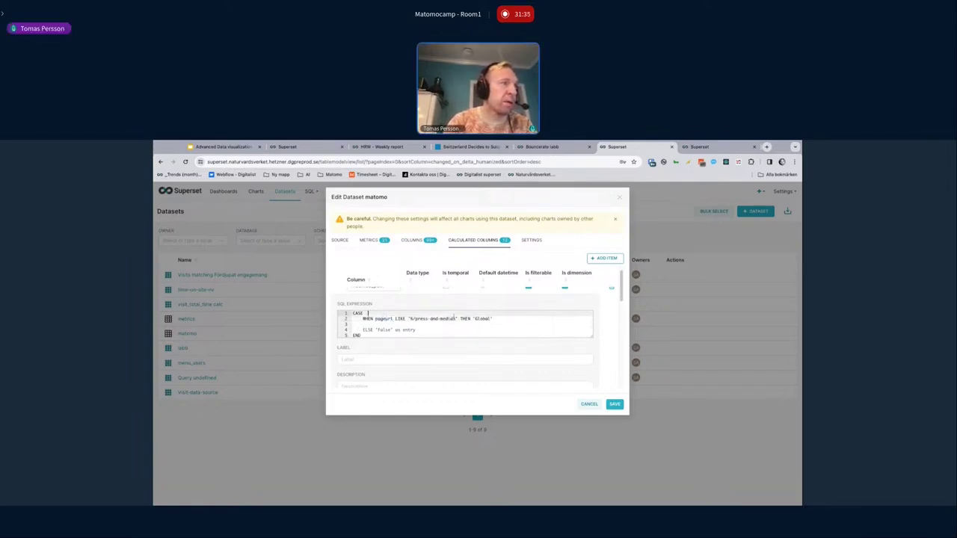
Step: Change the LIKE pattern in the WHEN condition to '/version-2'
click(455, 319)
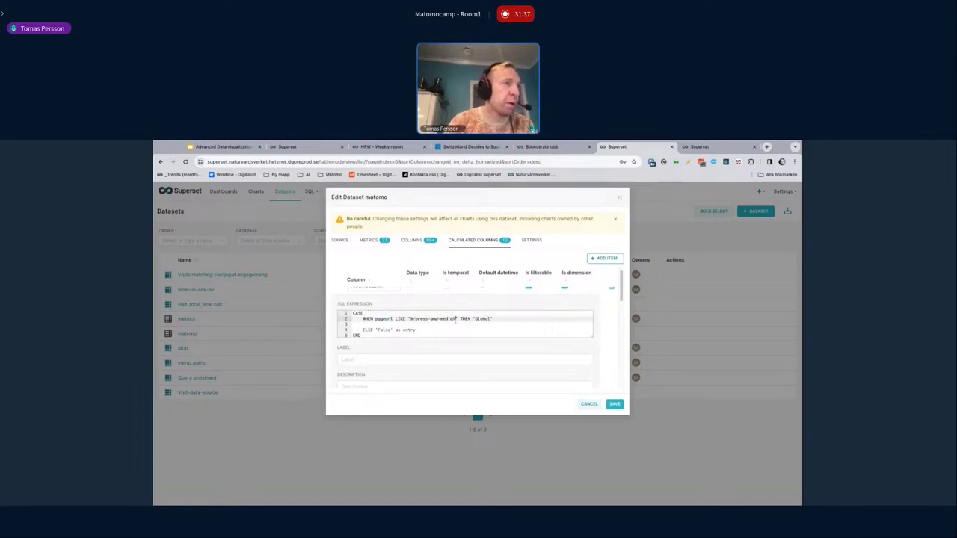
key(BackSpace)
key(BackSpace)
key(BackSpace)
key(BackSpace)
key(BackSpace)
key(BackSpace)
key(BackSpace)
key(BackSpace)
key(BackSpace)
key(BackSpace)
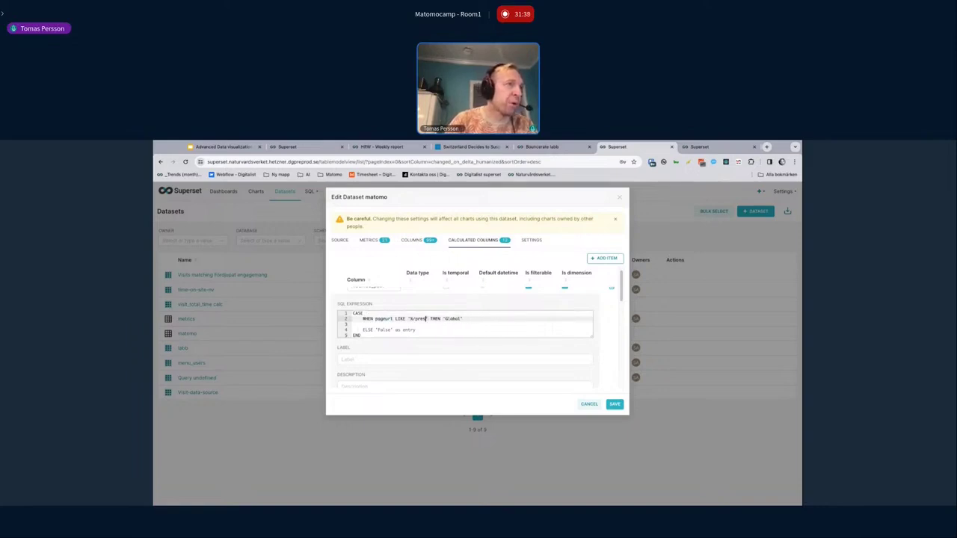
key(BackSpace)
key(BackSpace)
key(BackSpace)
key(BackSpace)
key(BackSpace)
key(BackSpace)
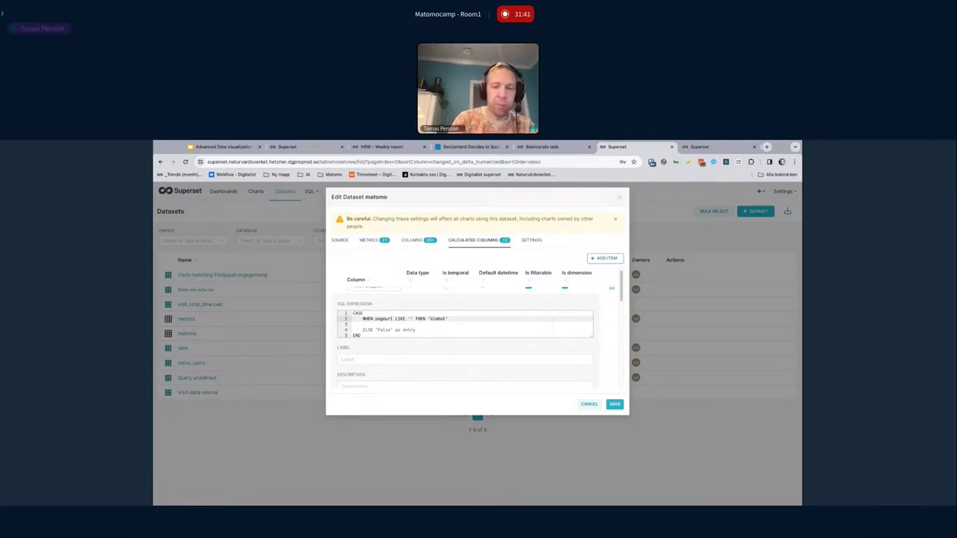
text(%/version)
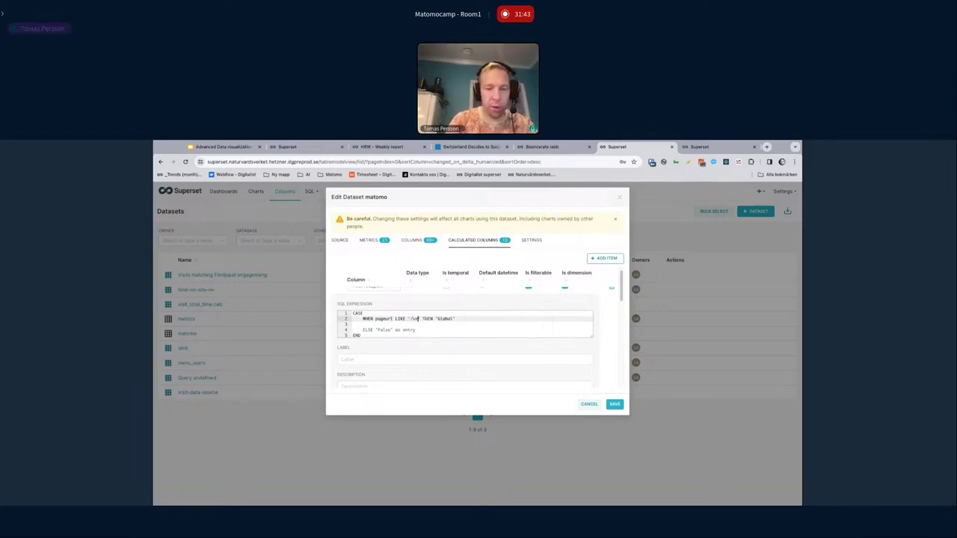
text(/%)
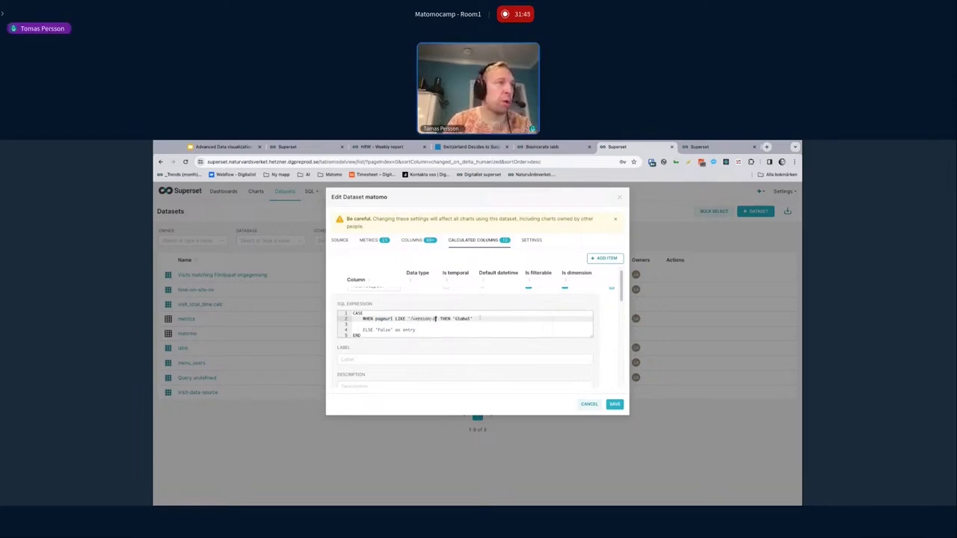
Step: Set the THEN result of the WHEN line to '/' and remove the blank line above ELSE
drag(411, 318, 437, 319)
key(ctrl+c)
double_click(462, 319)
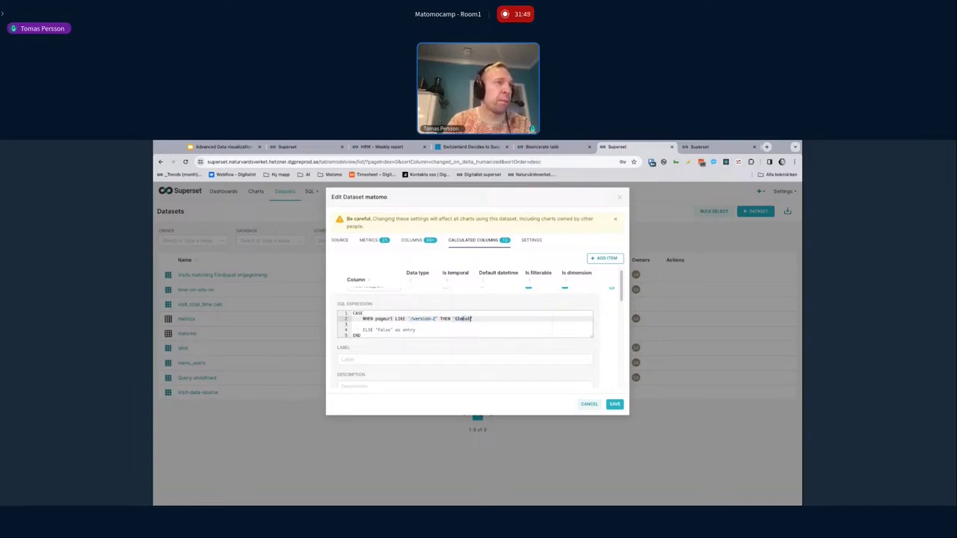
key(ctrl+v)
key(BackSpace)
key(BackSpace)
key(BackSpace)
key(BackSpace)
key(BackSpace)
key(BackSpace)
key(BackSpace)
key(BackSpace)
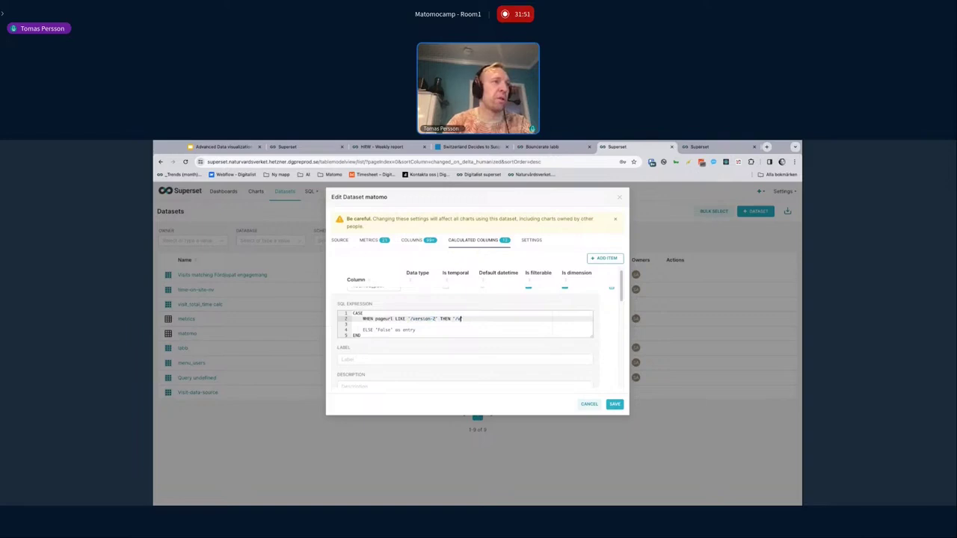
key(Down)
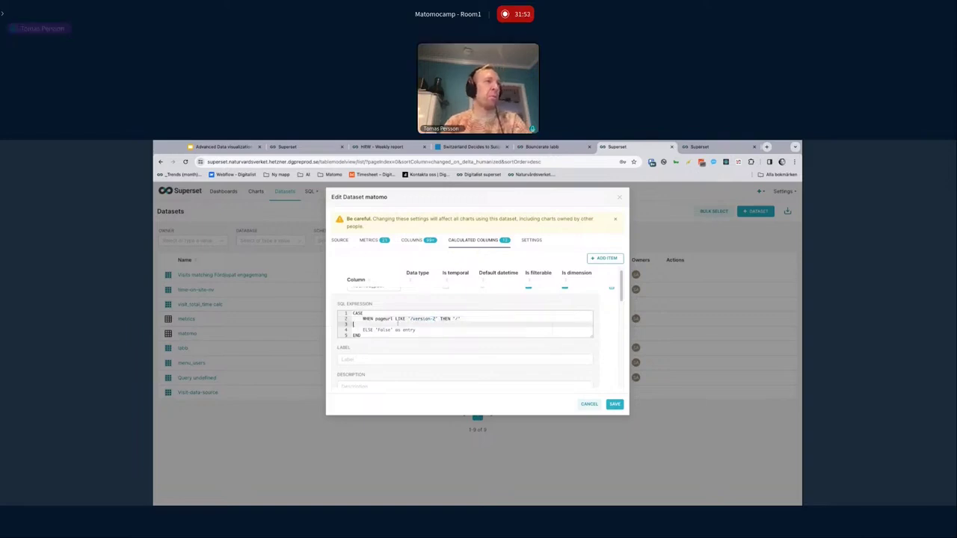
key(BackSpace)
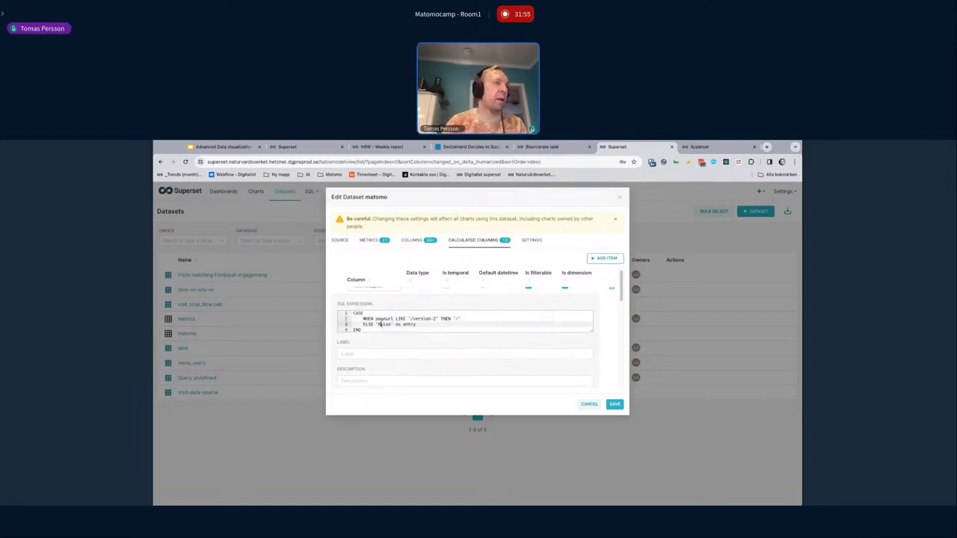
double_click(384, 324)
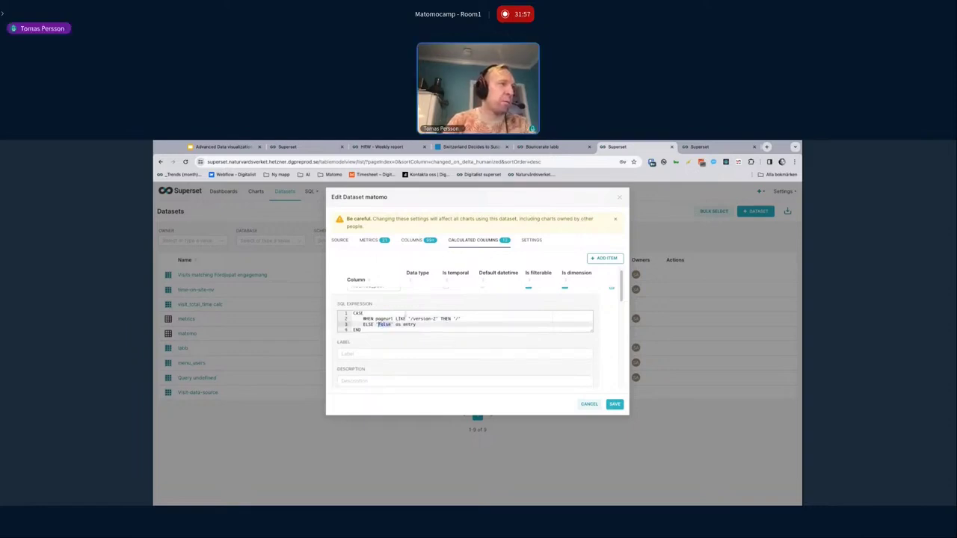
double_click(383, 319)
key(BackSpace)
text(v)
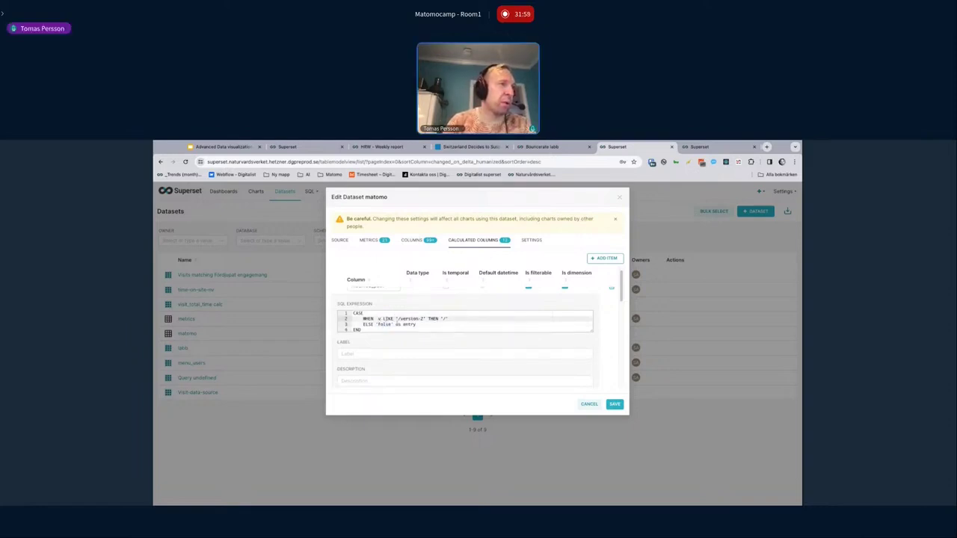
text(.v)
key(BackSpace)
key(BackSpace)
key(ctrl+a)
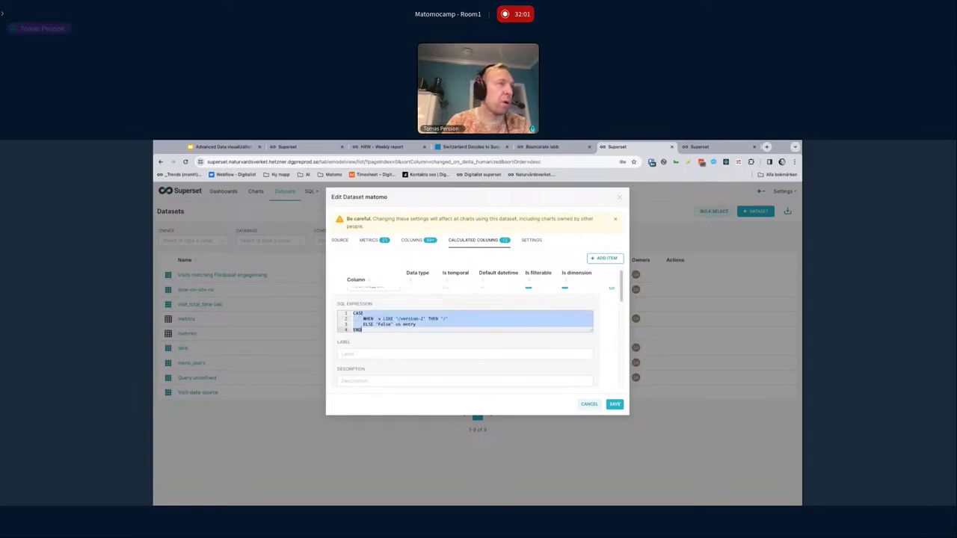
click(373, 319)
key(BackSpace)
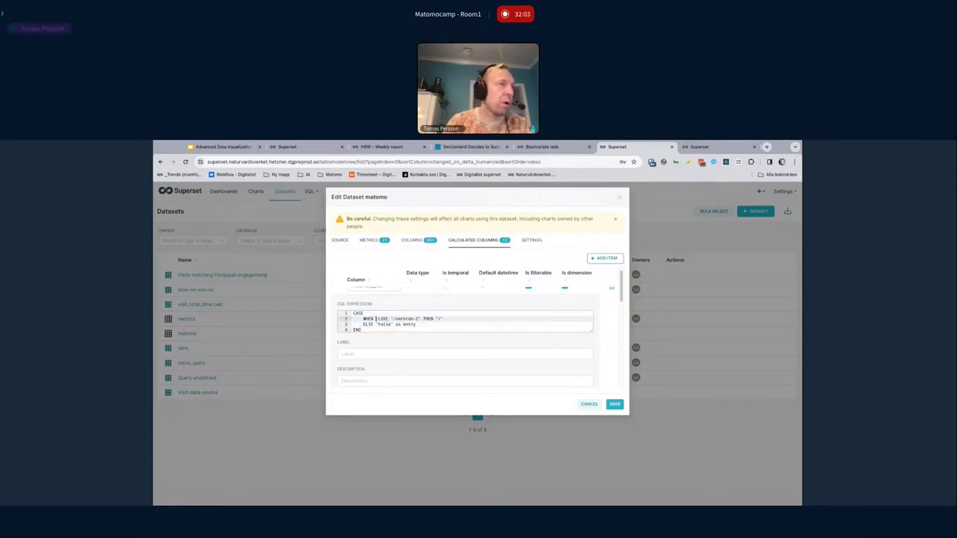
key(ctrl+v)
key(ctrl+a)
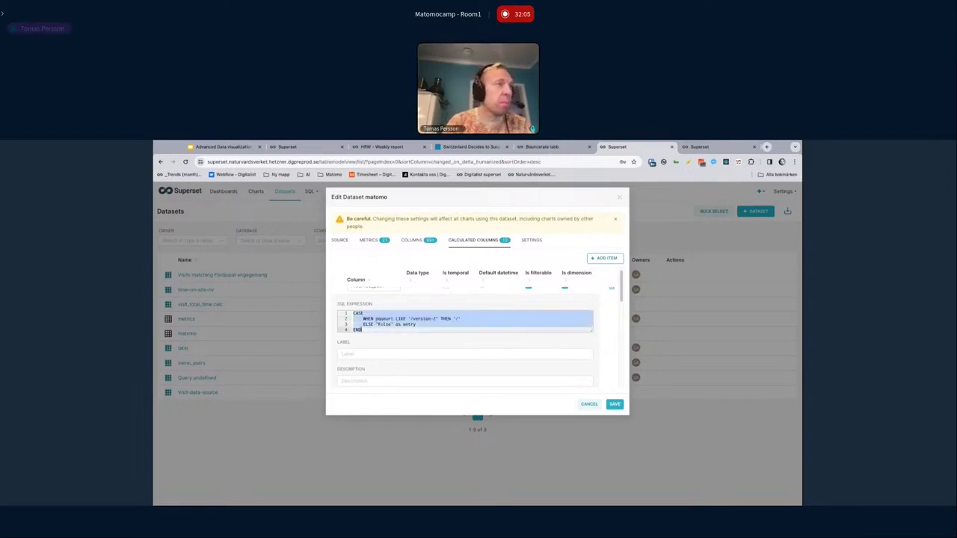
Step: Replace 'False' as entry in the ELSE branch with pageurl copied from the WHEN condition
double_click(384, 318)
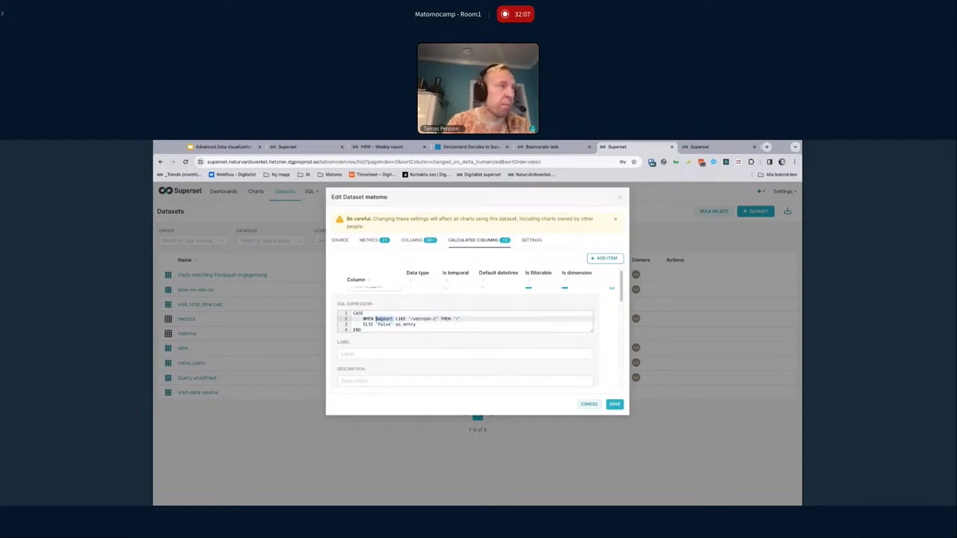
click(424, 325)
key(BackSpace)
key(BackSpace)
key(BackSpace)
key(BackSpace)
key(BackSpace)
key(BackSpace)
key(BackSpace)
key(BackSpace)
key(BackSpace)
key(BackSpace)
key(BackSpace)
key(BackSpace)
key(BackSpace)
key(BackSpace)
key(BackSpace)
key(BackSpace)
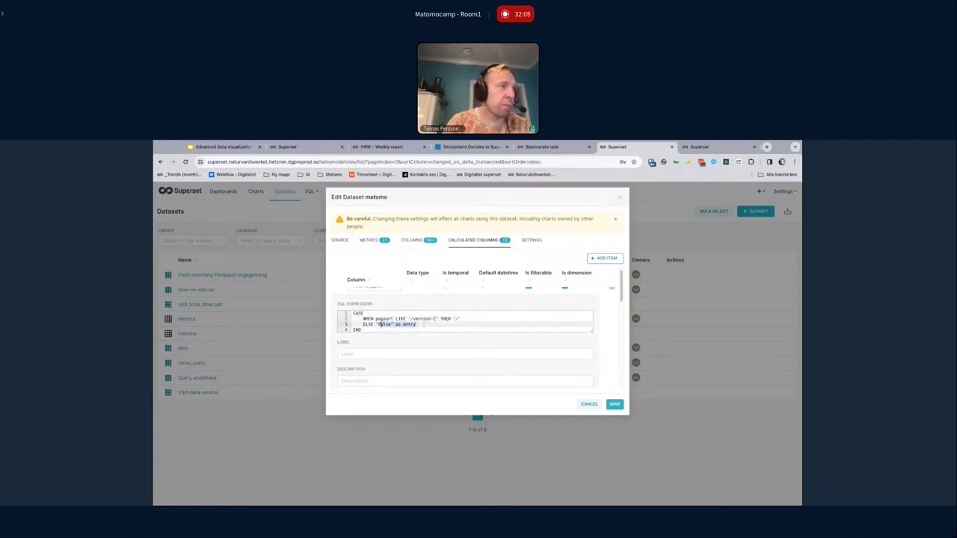
key(ctrl+v)
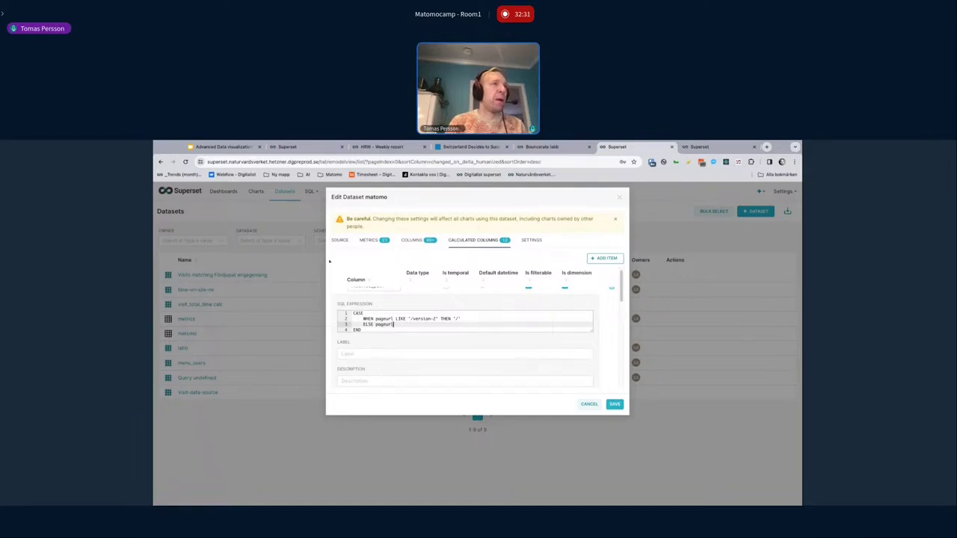
Step: Look through the matomo dataset's metrics and their SQL expressions, and close the dataset editor without saving
click(369, 241)
scroll(411, 317, down, 5)
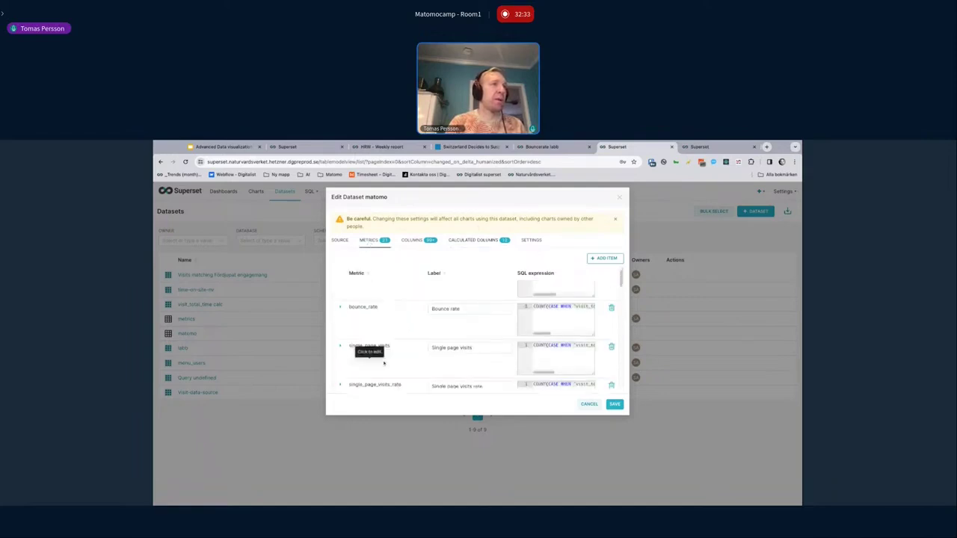
scroll(383, 363, down, 8)
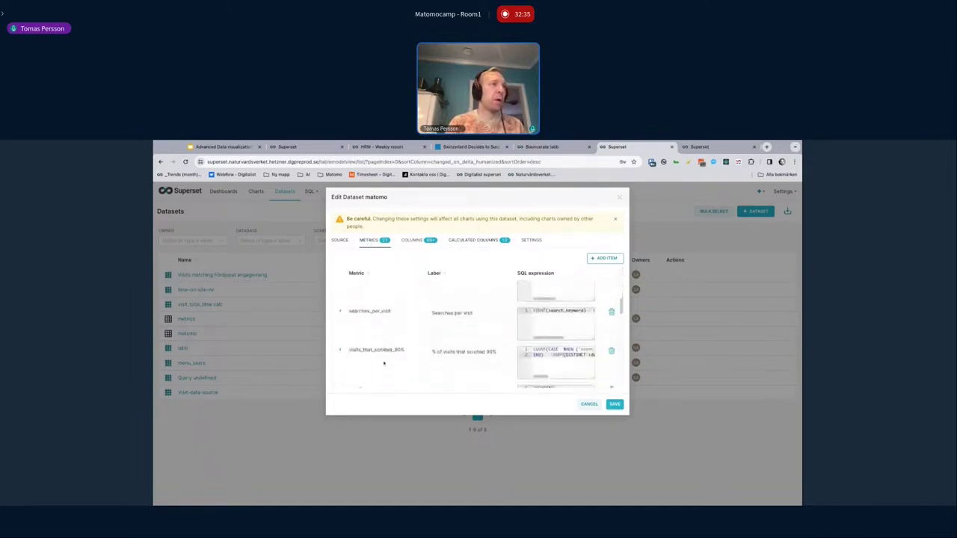
scroll(394, 360, down, 6)
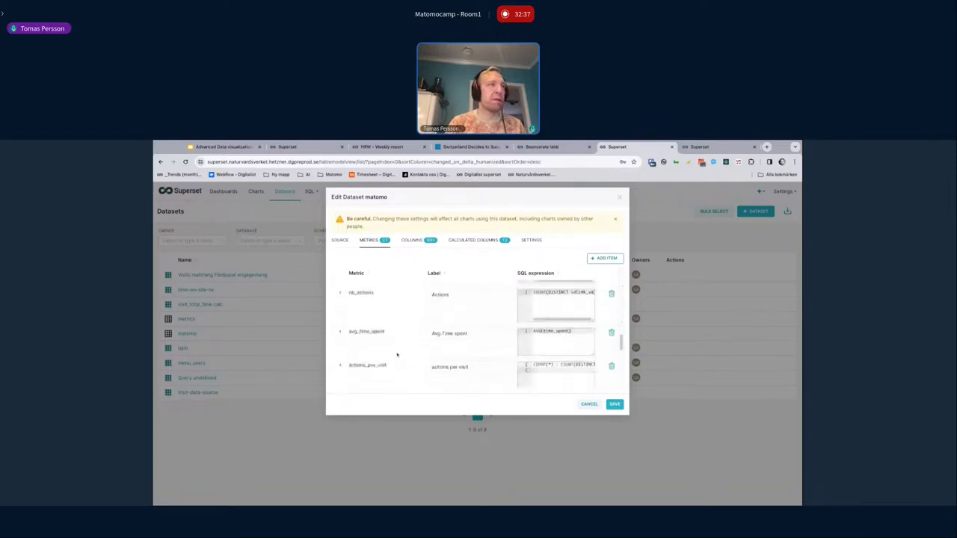
scroll(394, 340, down, 5)
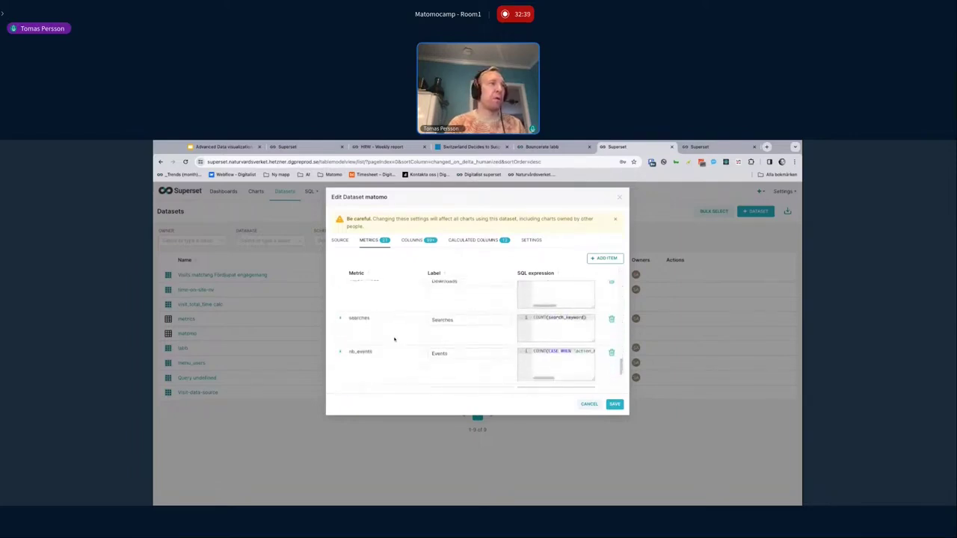
scroll(478, 337, up, 1)
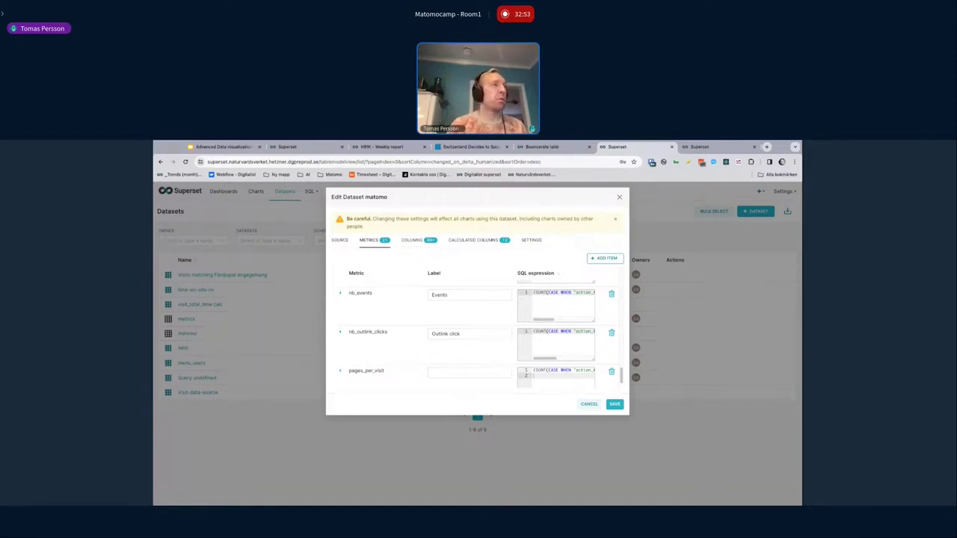
key(Escape)
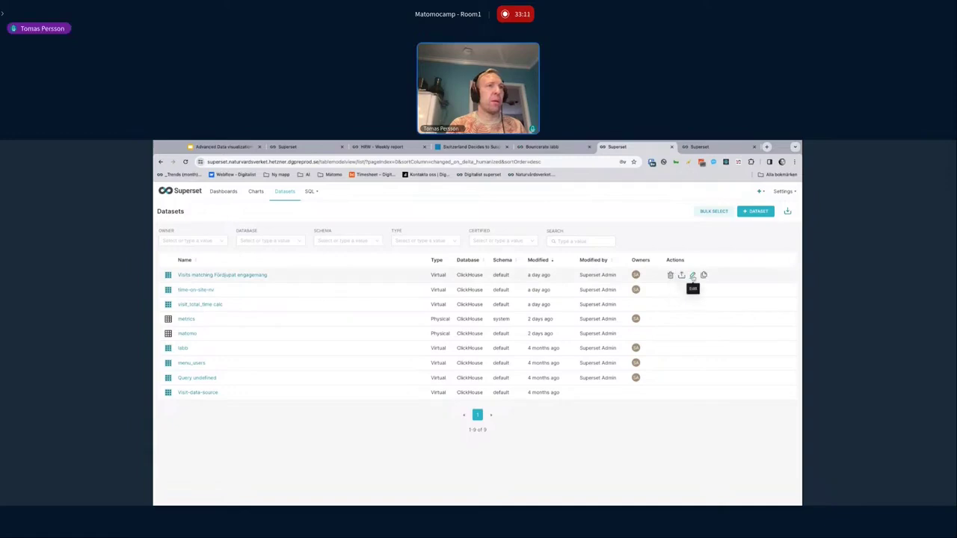
Step: Examine the event_category and pageurl_path conditions in the Visits matching Fördjupat engagemang dataset's SQL, and open the dataset as a new chart
click(692, 277)
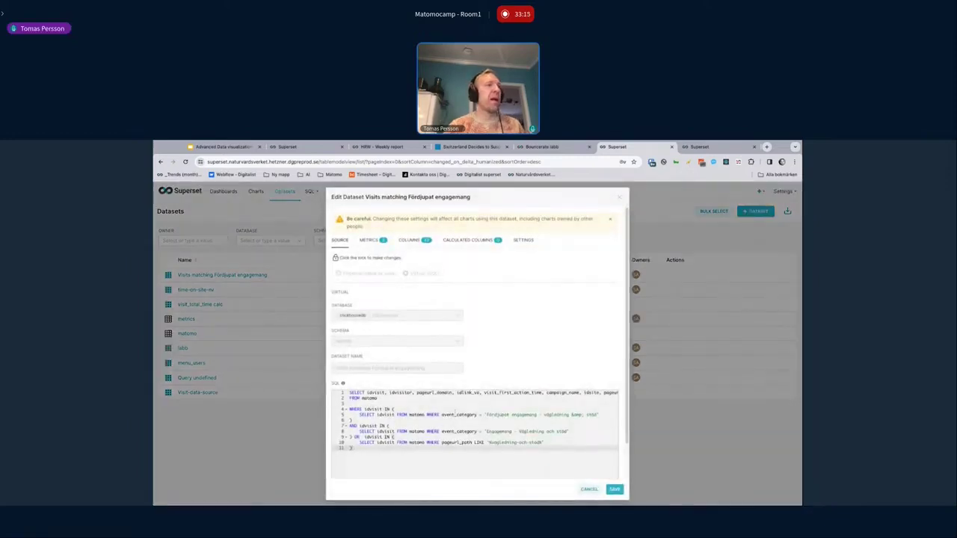
scroll(482, 430, right, 6)
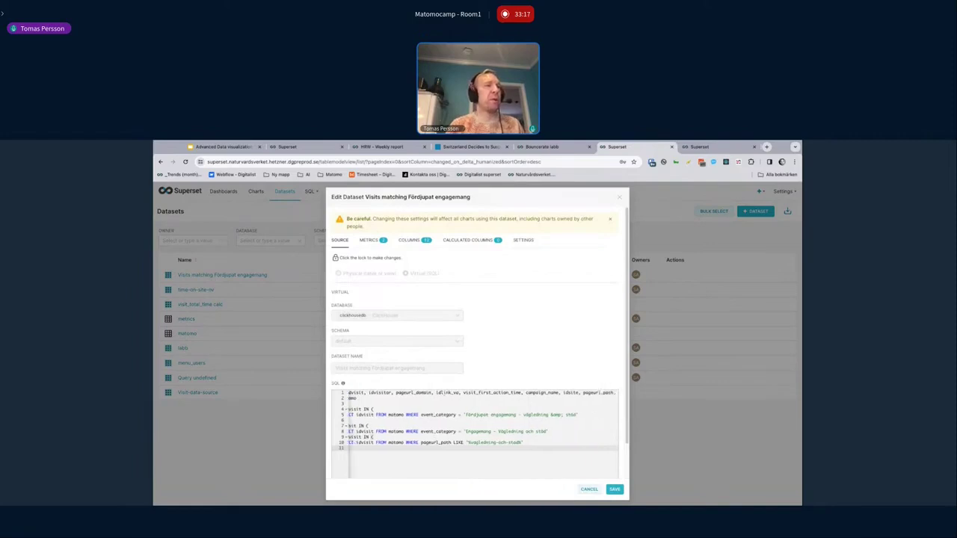
scroll(473, 393, left, 6)
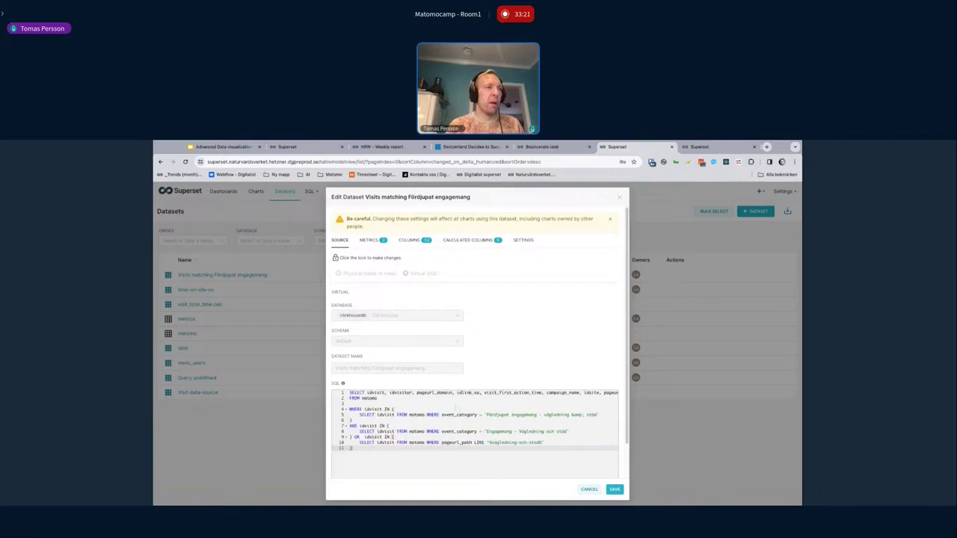
click(364, 404)
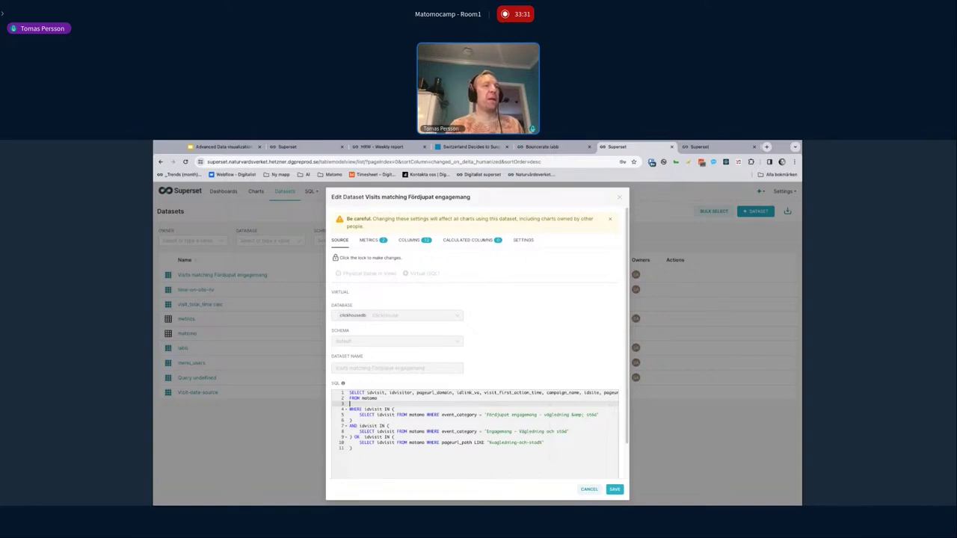
drag(487, 415, 597, 414)
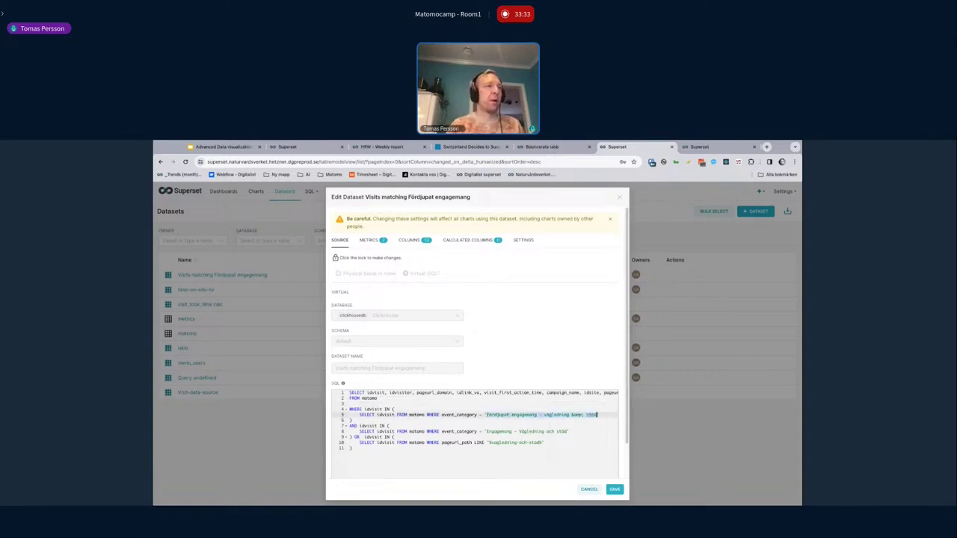
click(457, 415)
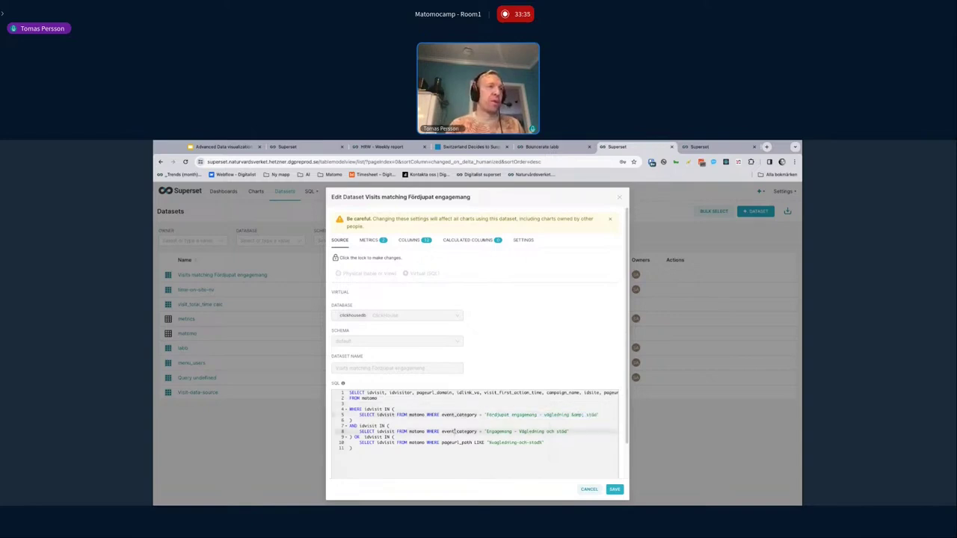
click(458, 409)
double_click(459, 415)
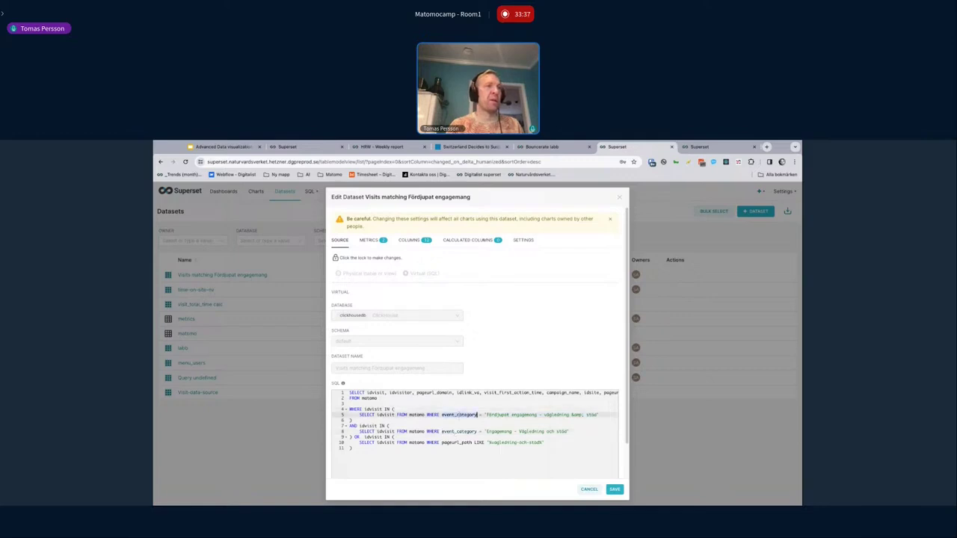
triple_click(456, 442)
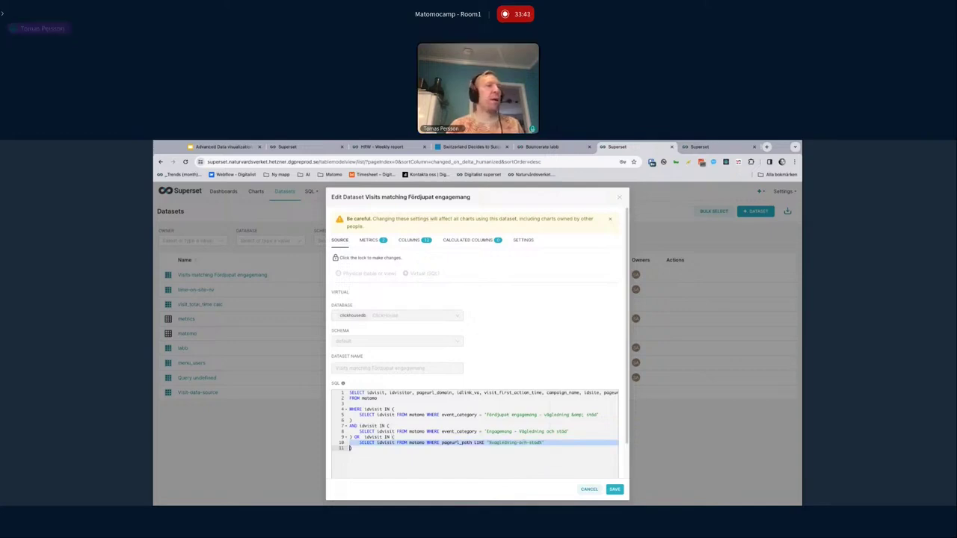
click(619, 199)
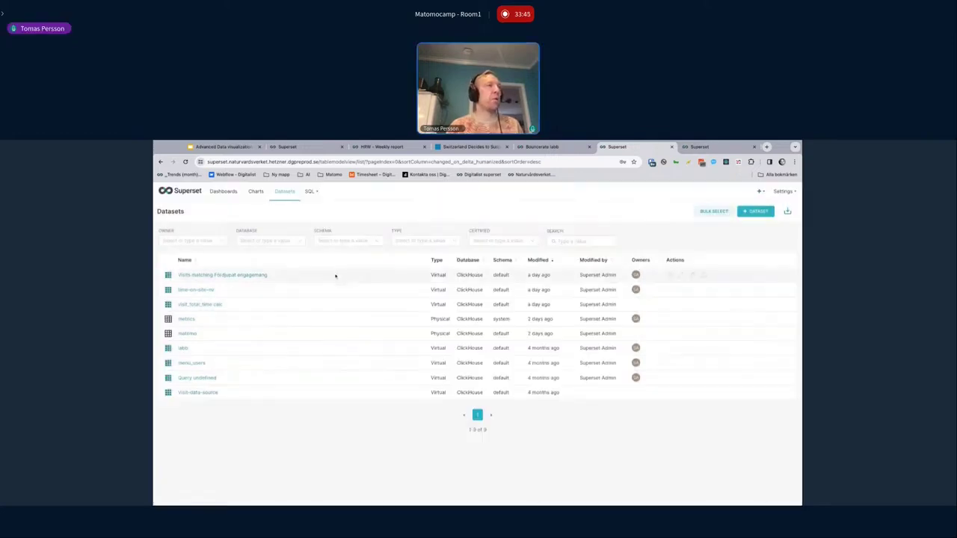
click(247, 276)
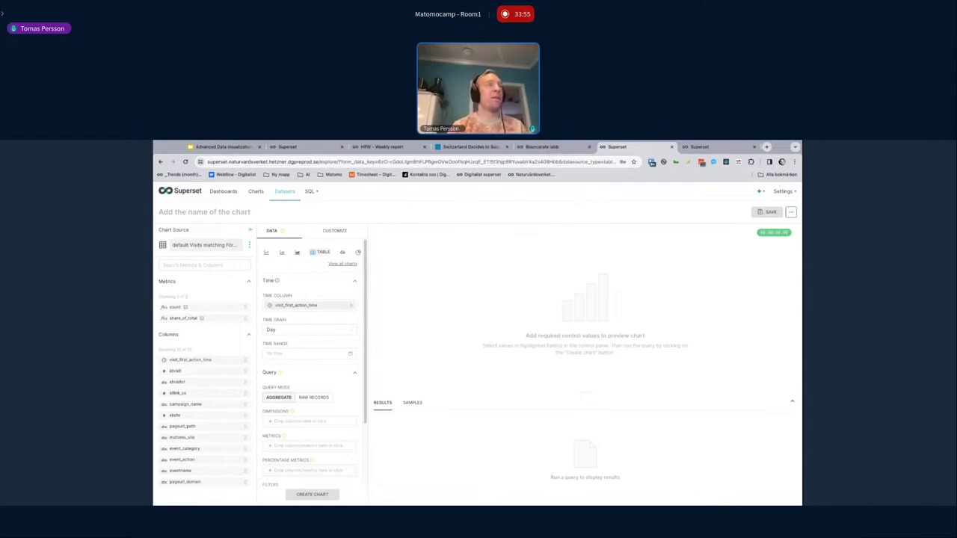
Step: Open the _Transitions dashboard in the other Superset instance and review its previous page table
click(222, 191)
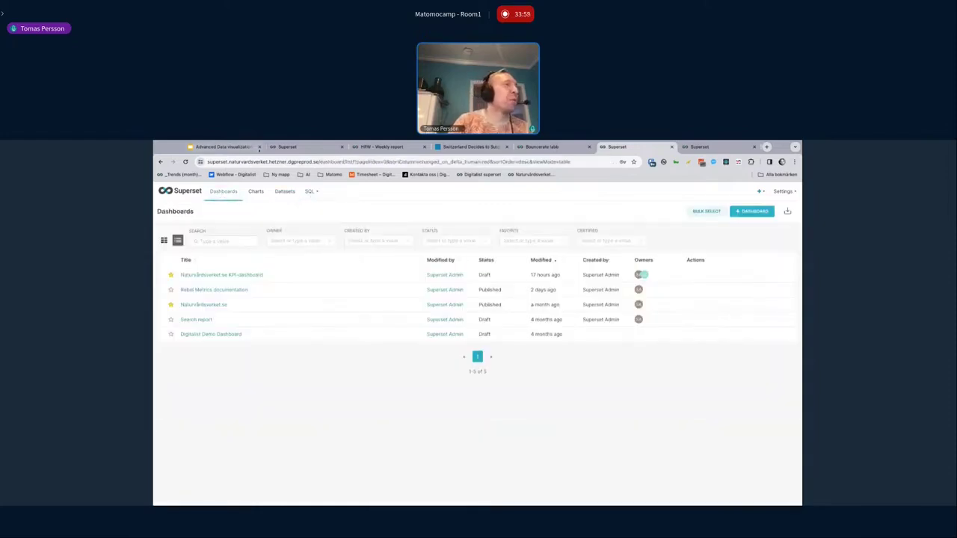
click(292, 147)
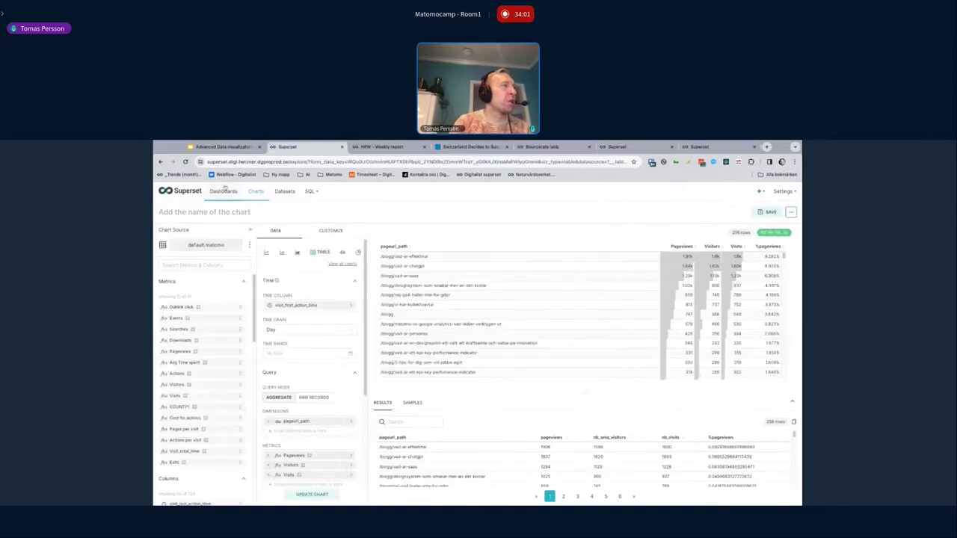
click(224, 191)
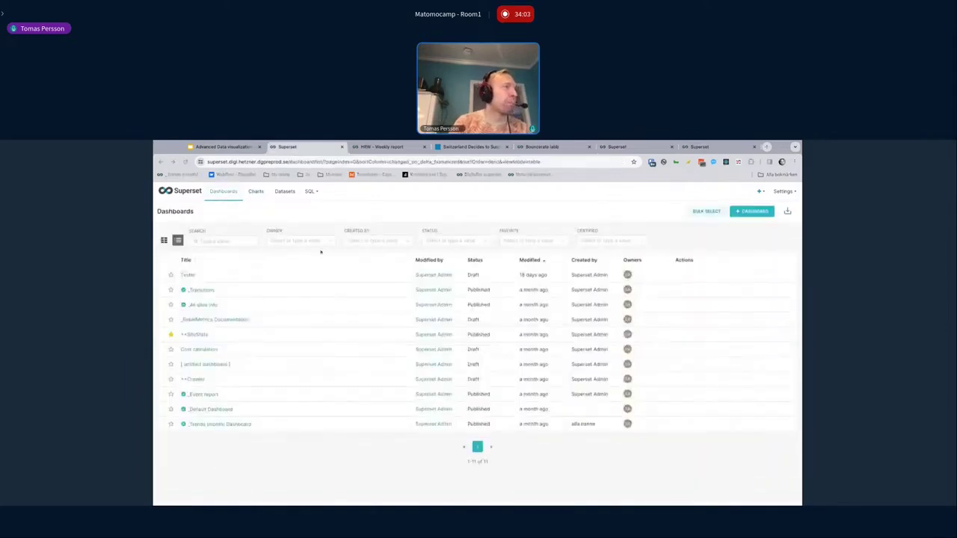
click(202, 290)
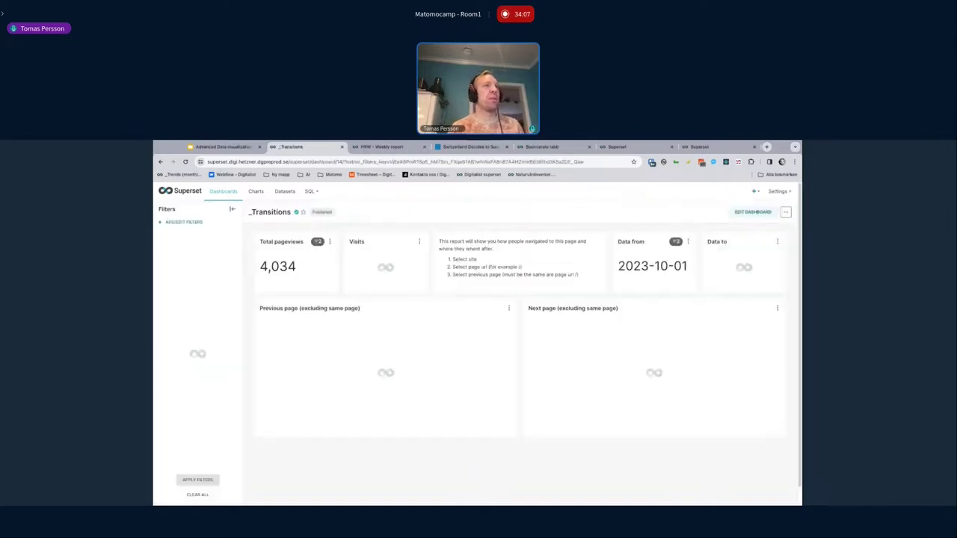
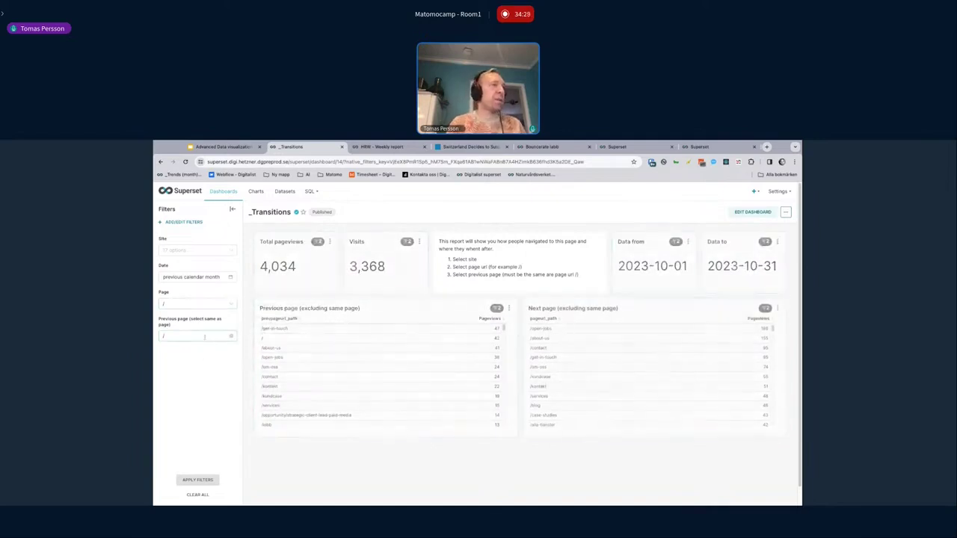
scroll(408, 389, down, 4)
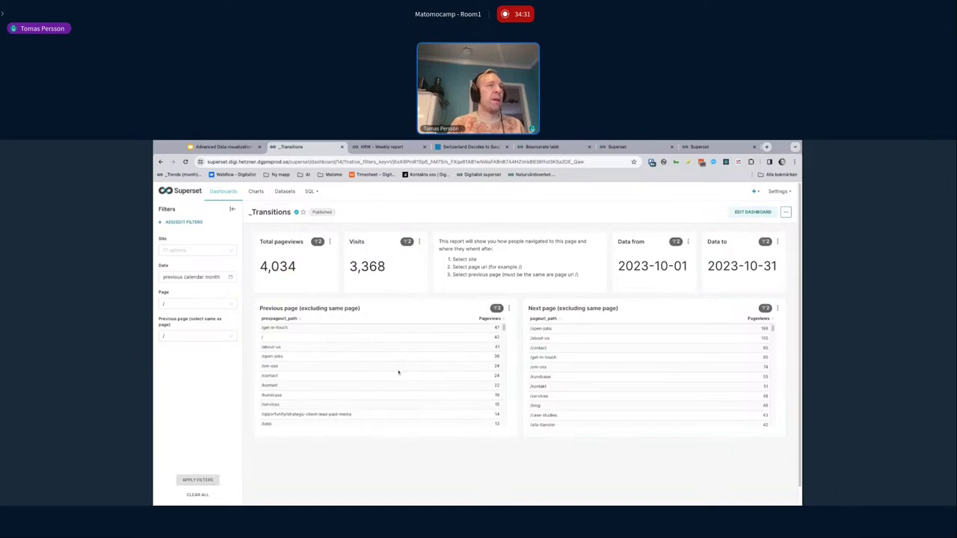
scroll(303, 358, up, 4)
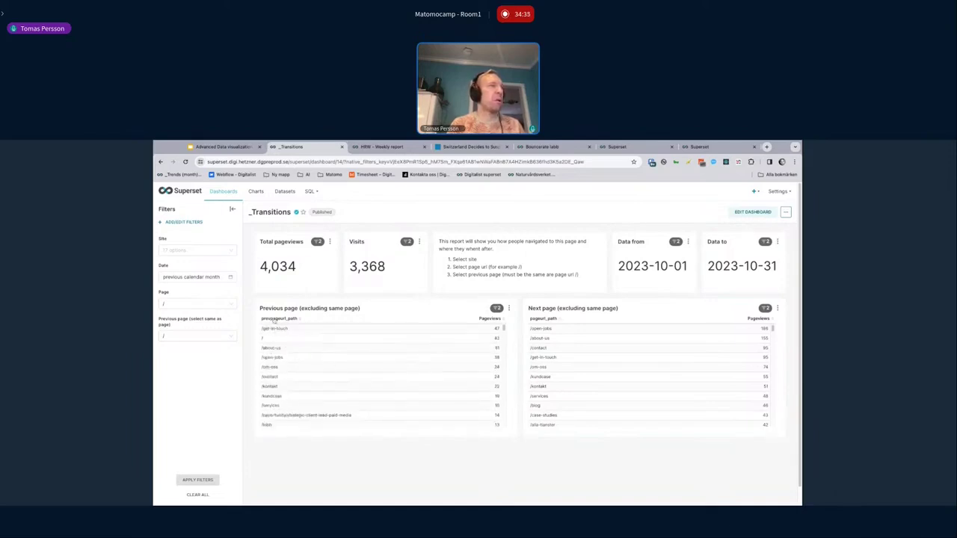
Step: Filter the _Transitions dashboard to the site Digitalist.se and look through the previous page table
click(206, 251)
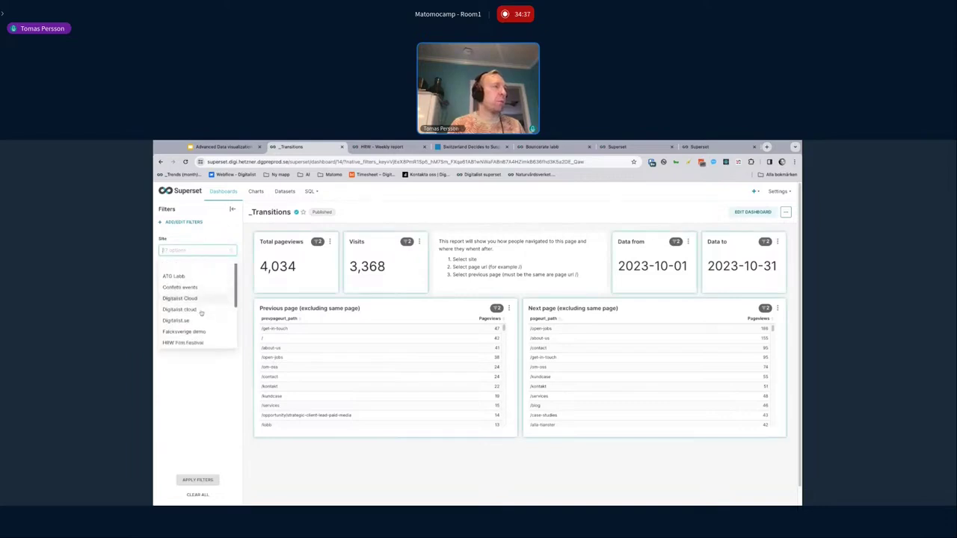
click(193, 320)
click(198, 479)
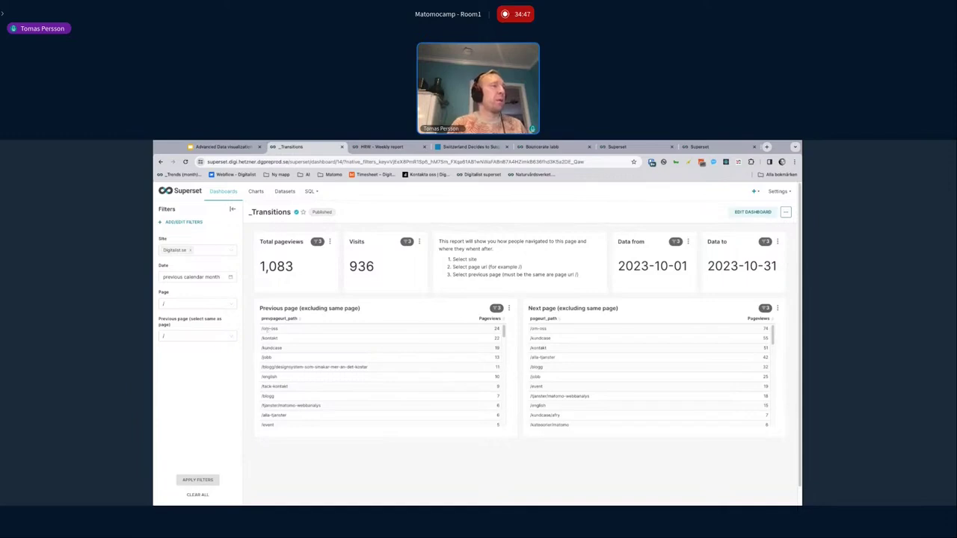
scroll(341, 342, down, 5)
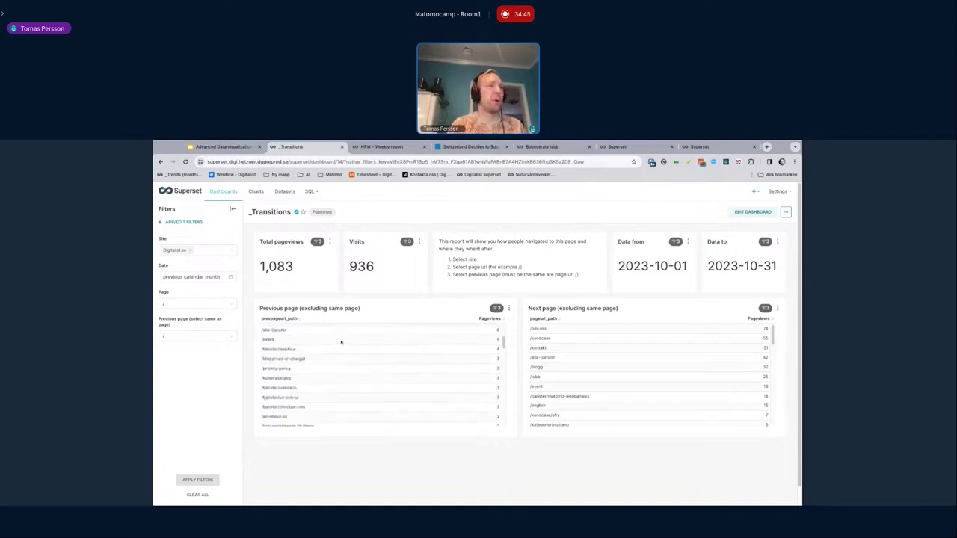
scroll(574, 348, down, 5)
scroll(575, 349, up, 5)
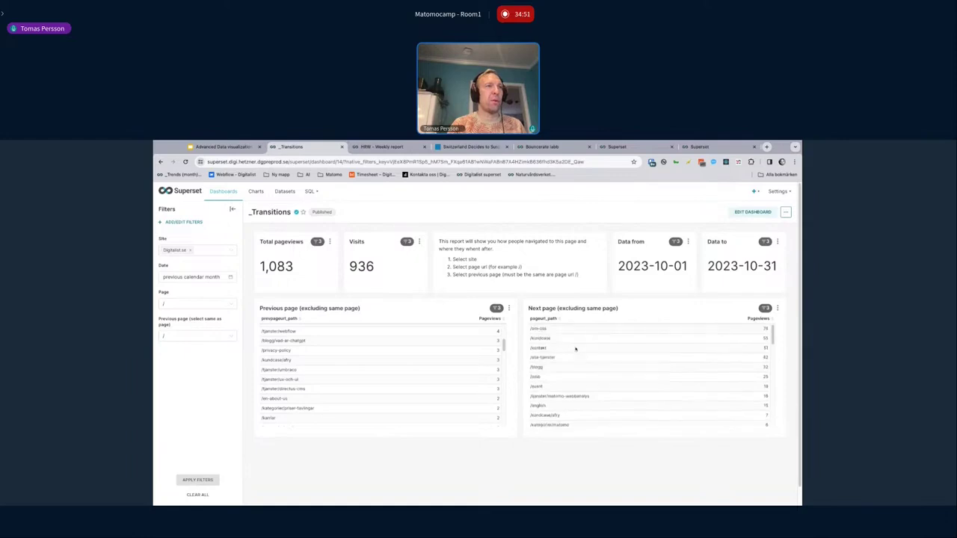
Step: Leave the _Transitions dashboard for the dashboards list, and close the dataset editor in the other Superset instance to view its dashboards
scroll(453, 371, up, 5)
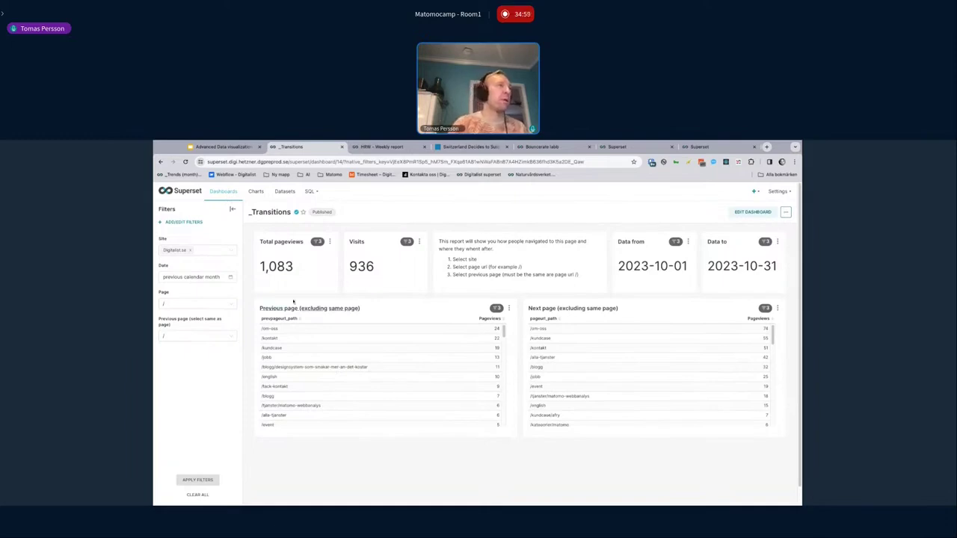
click(228, 196)
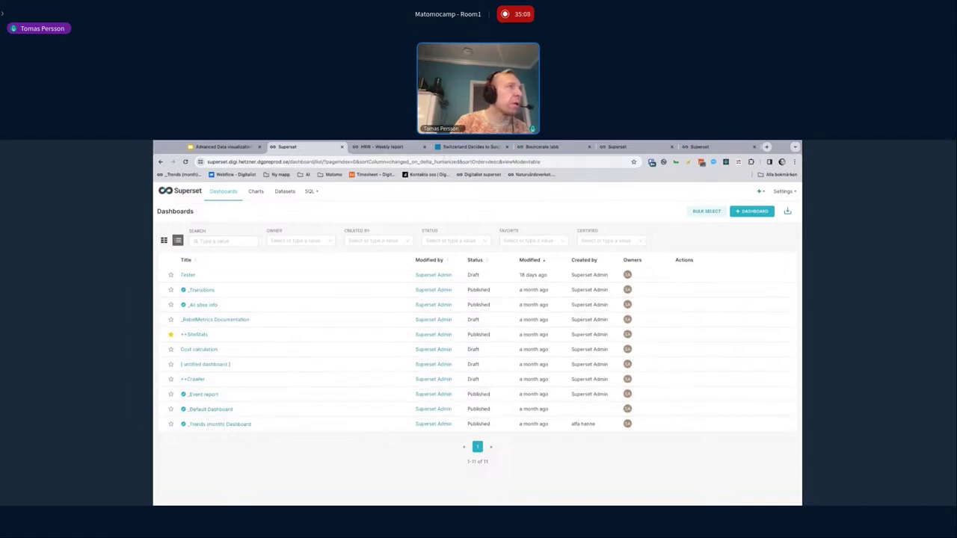
click(627, 146)
click(703, 147)
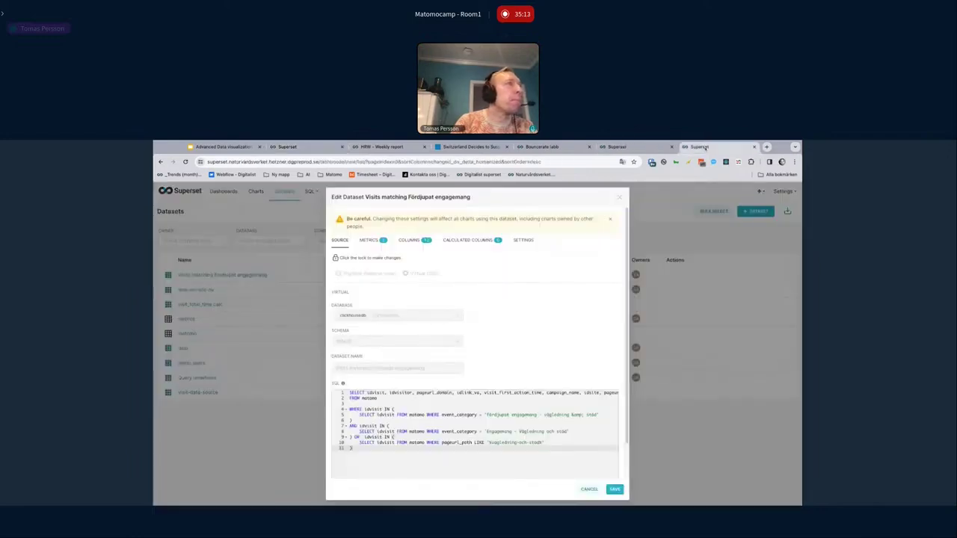
click(617, 197)
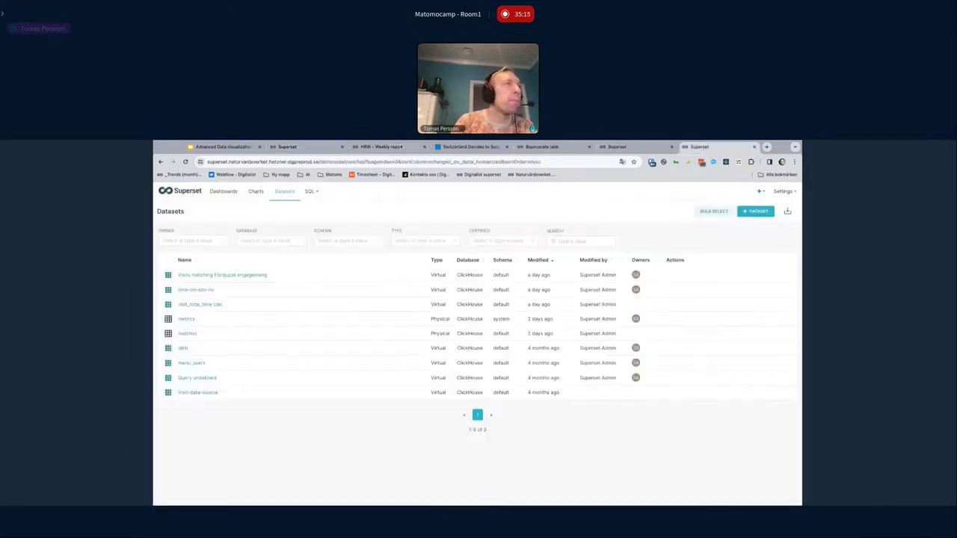
click(224, 192)
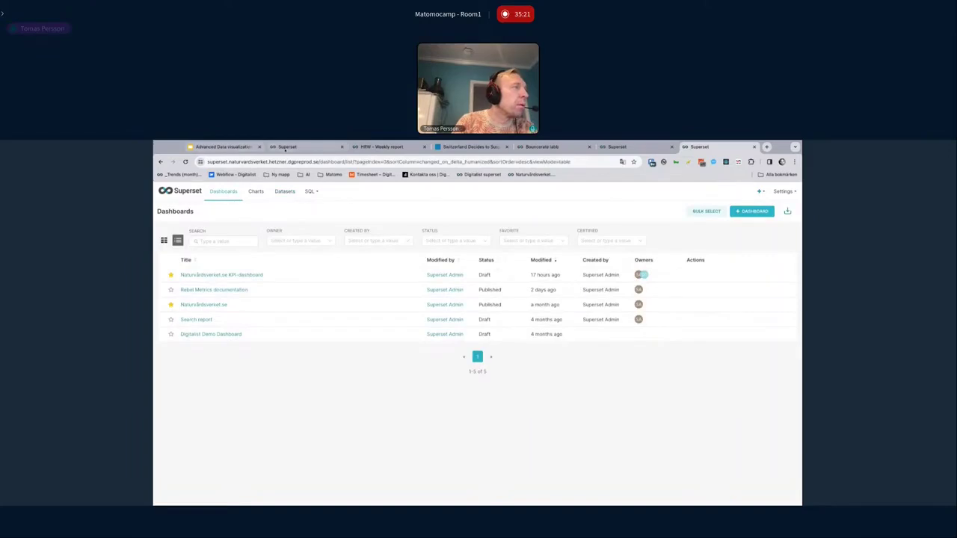
Step: Return to the Digitalist Superset instance, open the _Trends (month) Dashboard and review it down to the channels chart
click(284, 149)
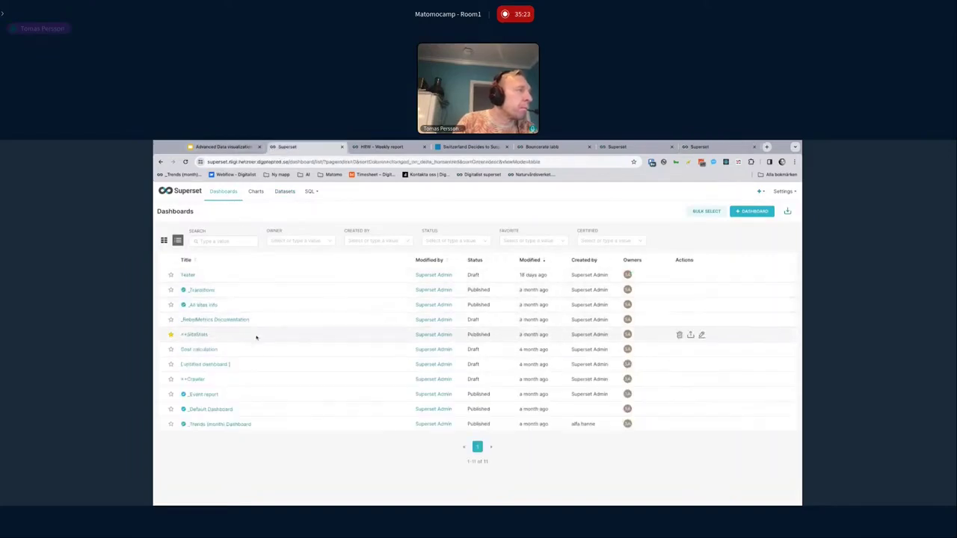
click(241, 424)
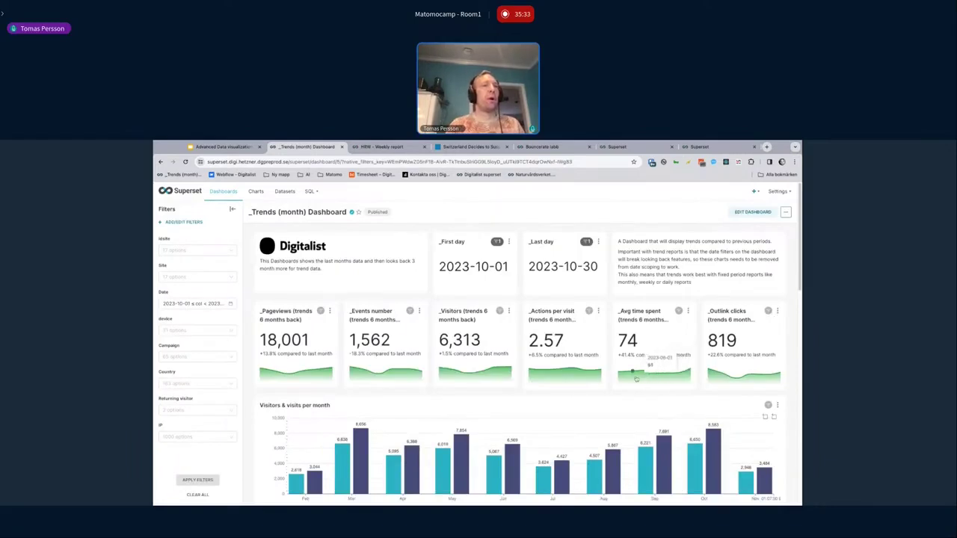
scroll(743, 346, down, 1)
scroll(743, 346, down, 5)
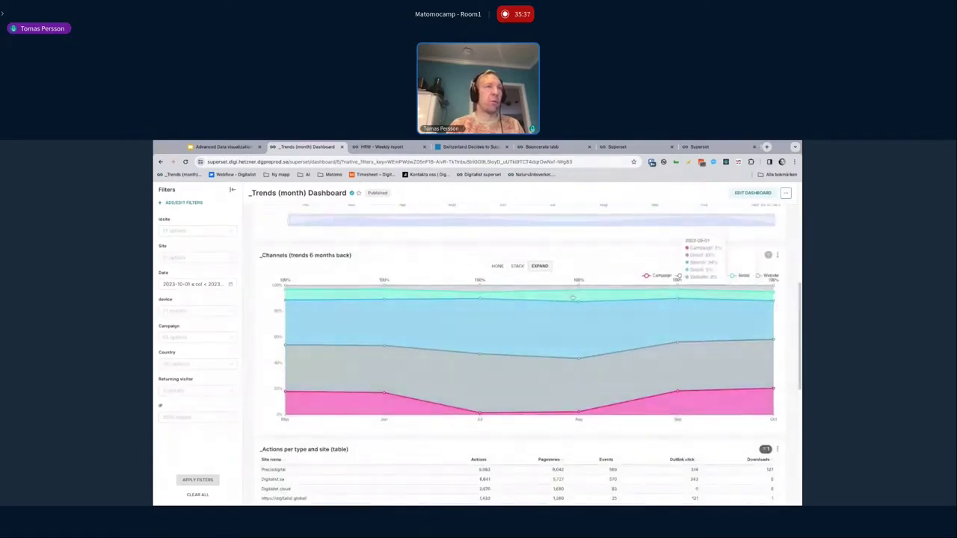
Step: Compare the stacked, unstacked and expanded views of the _Channels (trends 6 months back) chart
click(516, 267)
click(497, 266)
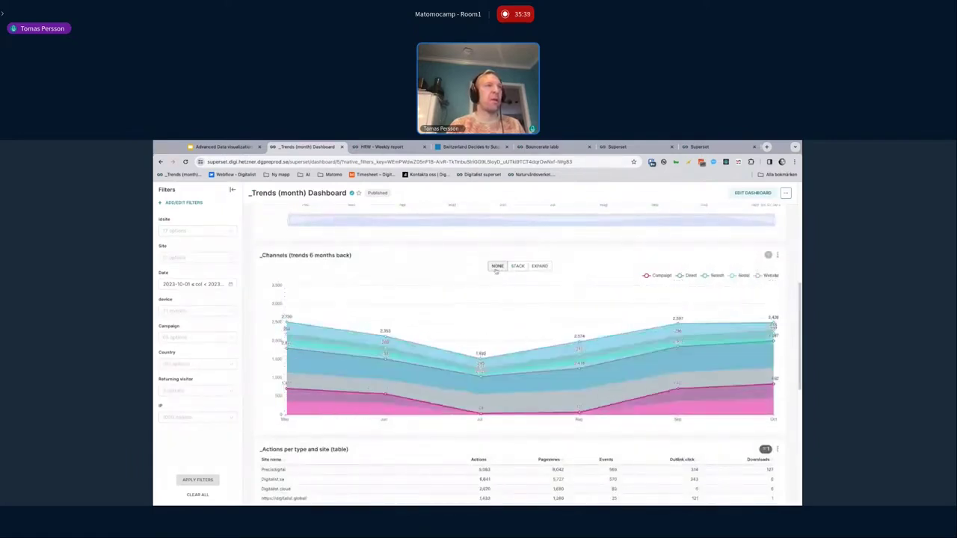
click(540, 266)
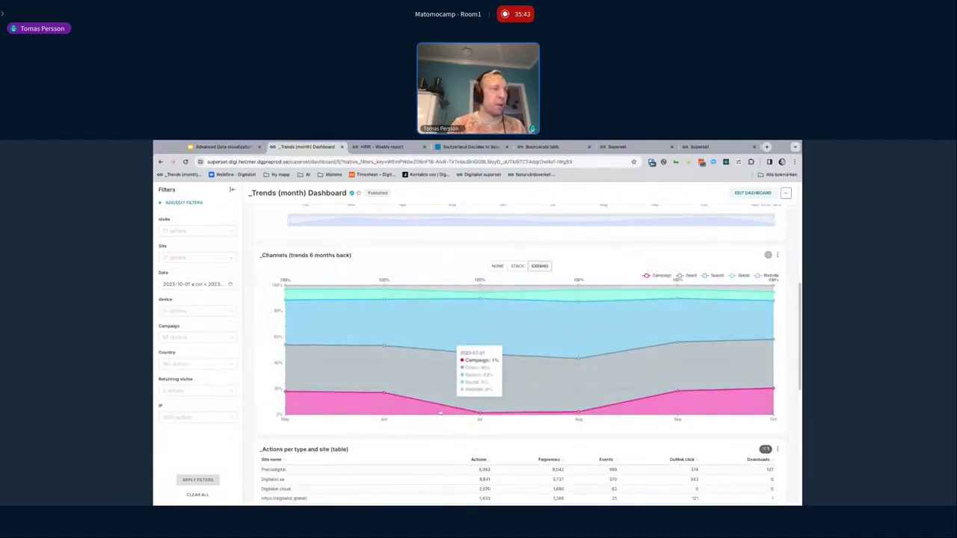
scroll(460, 352, down, 1)
scroll(723, 263, up, 2)
Step: Open the _Channels (trends 6 months back) chart for editing and look through its advanced analytics options
click(776, 264)
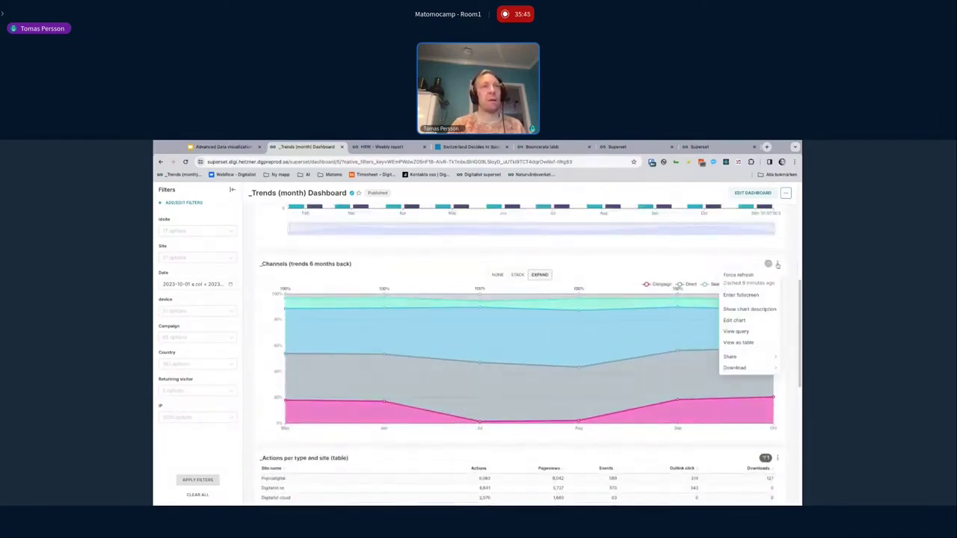
click(748, 320)
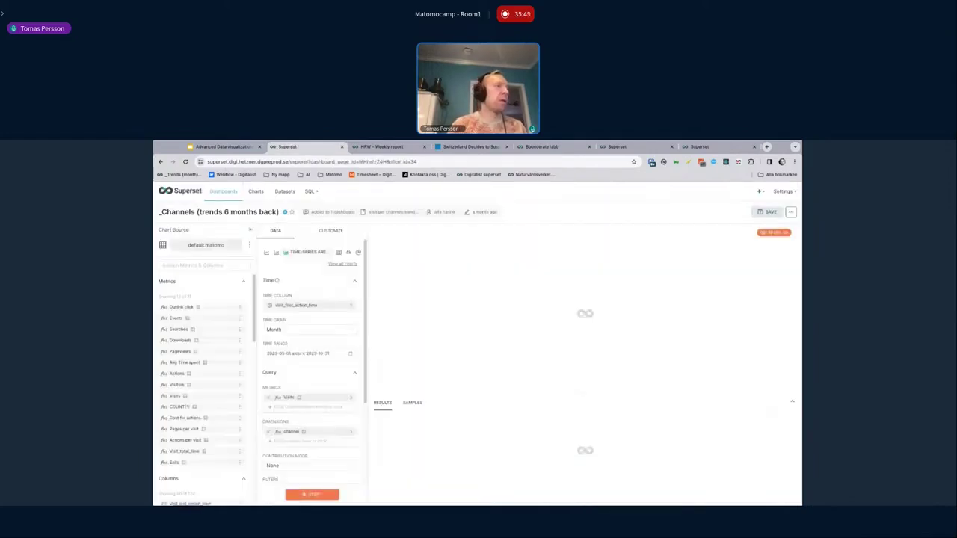
scroll(325, 397, down, 5)
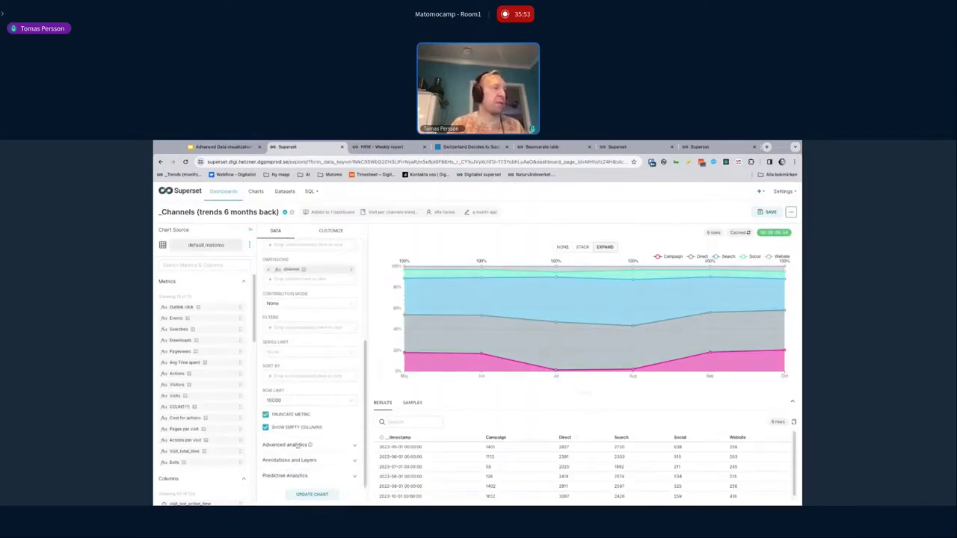
click(291, 445)
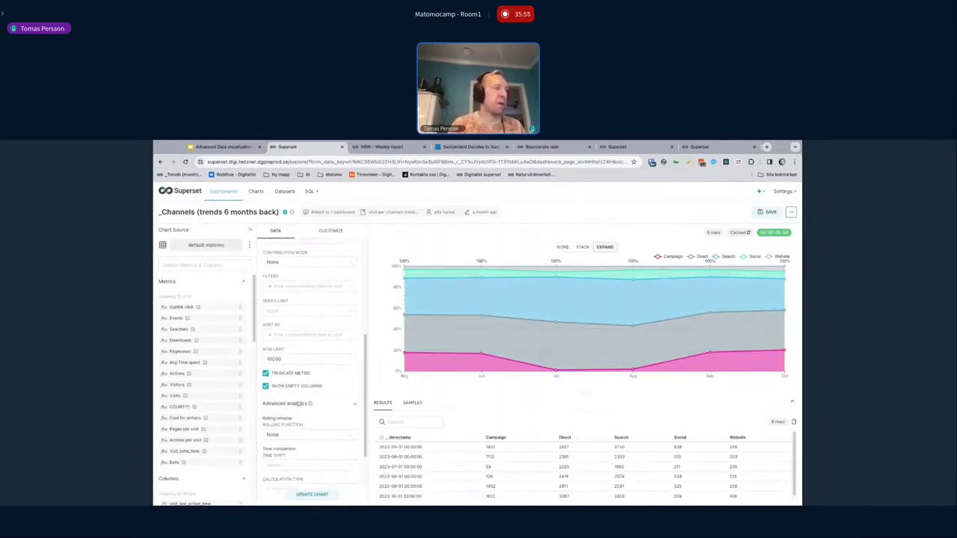
scroll(330, 407, down, 3)
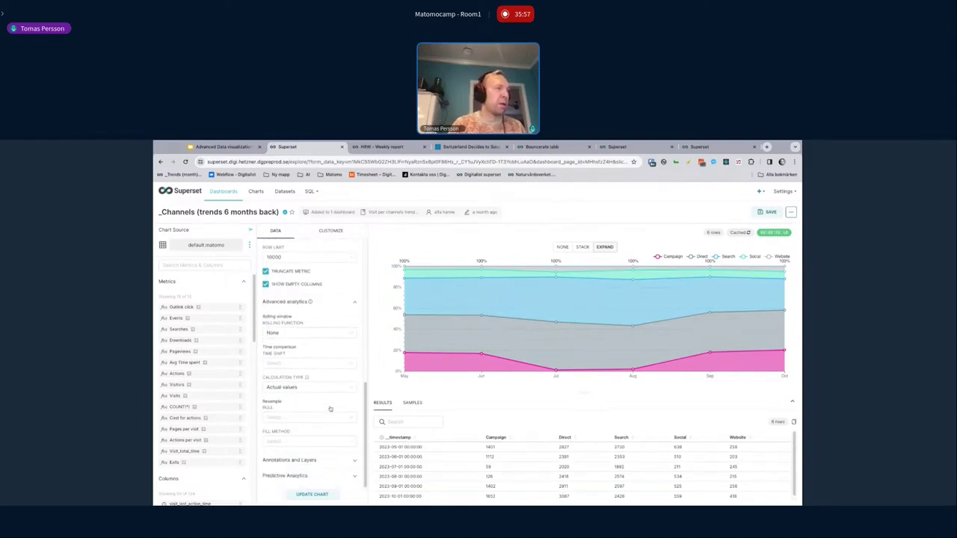
Step: Add a formula annotation layer named DEMO with the formula 100 to the channels chart, and display the updated chart stacked
click(309, 460)
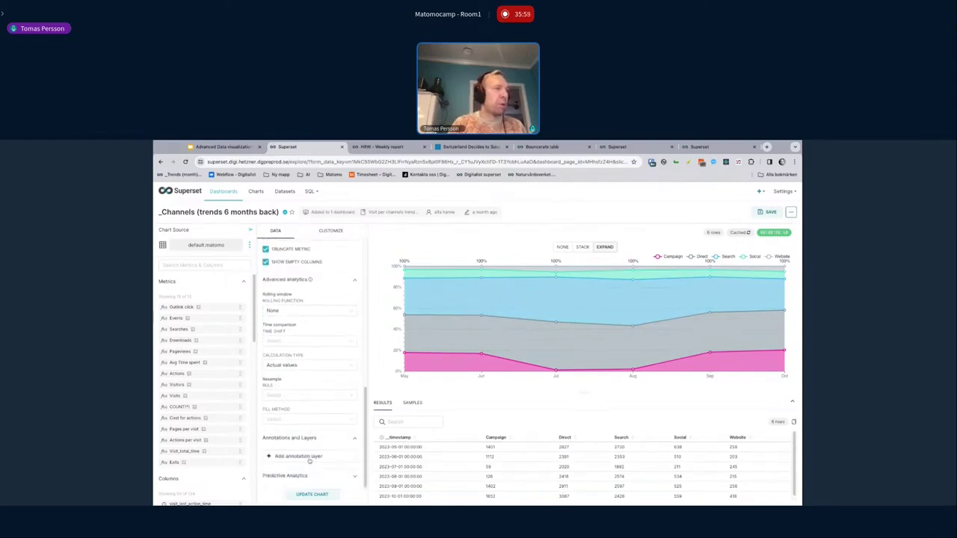
click(309, 458)
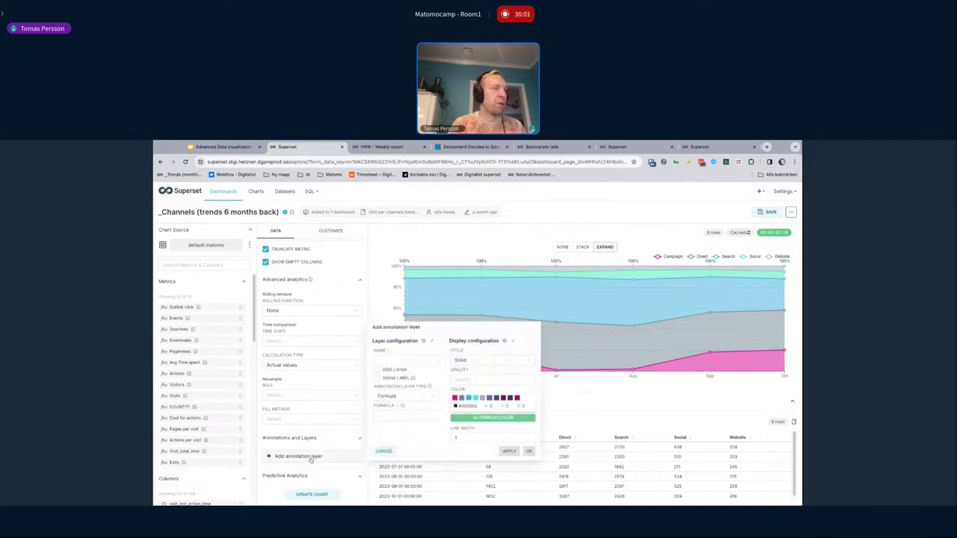
click(410, 361)
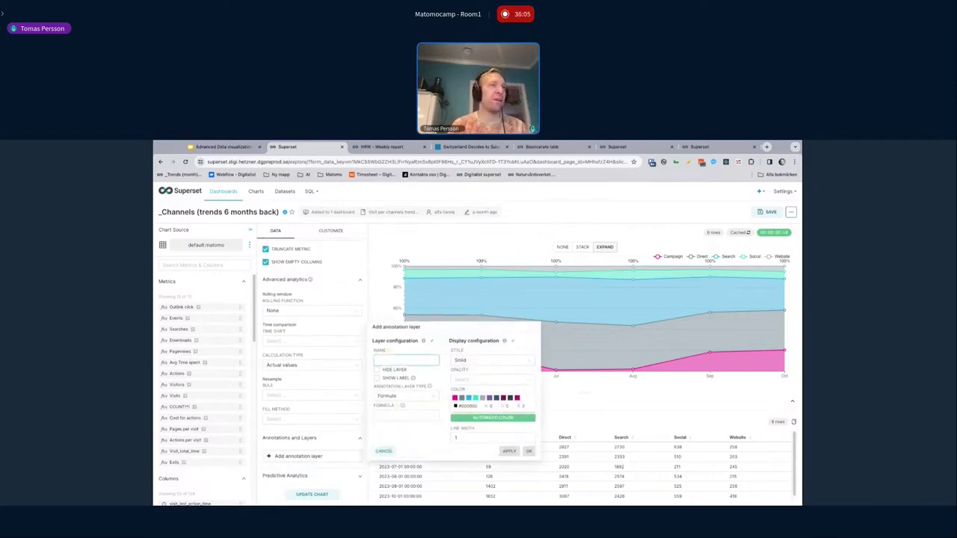
click(415, 415)
text(100)
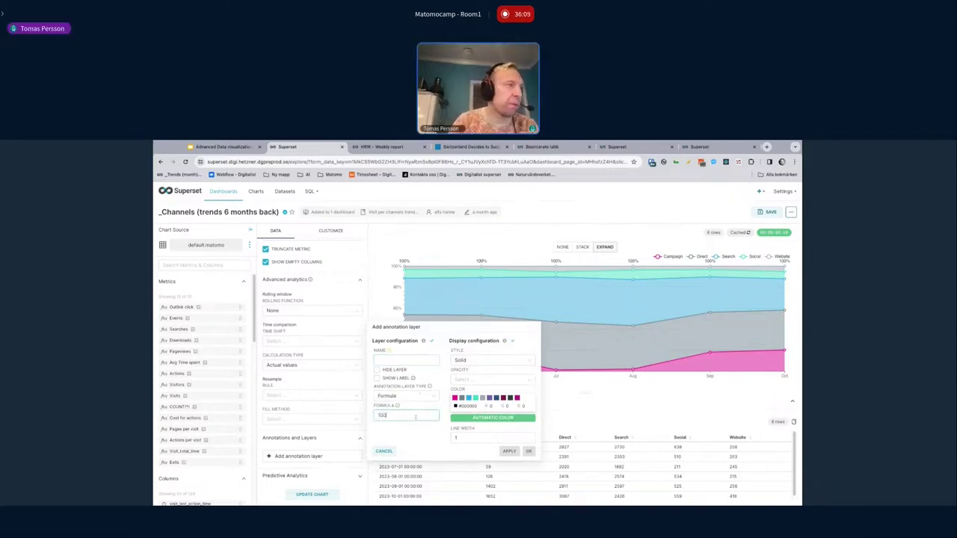
click(416, 359)
text(DEMO)
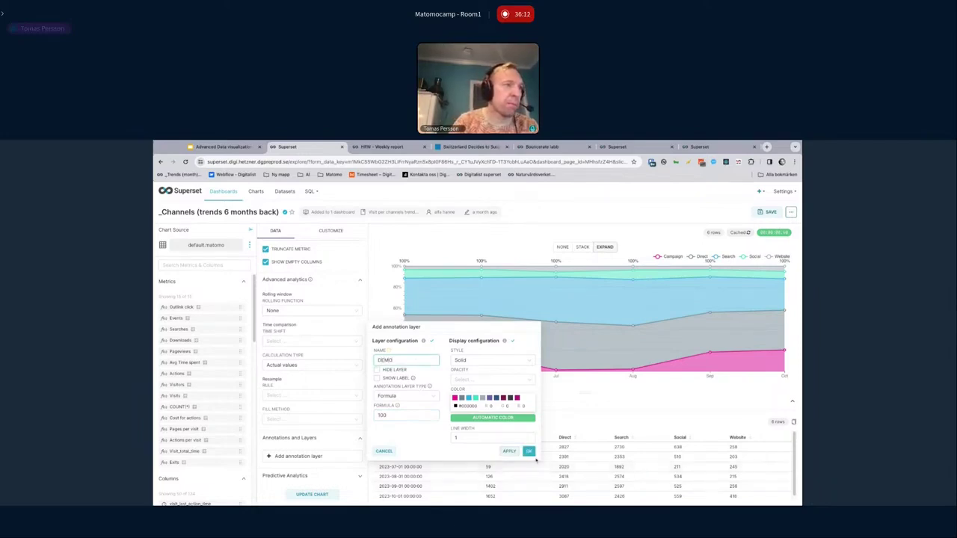
click(528, 451)
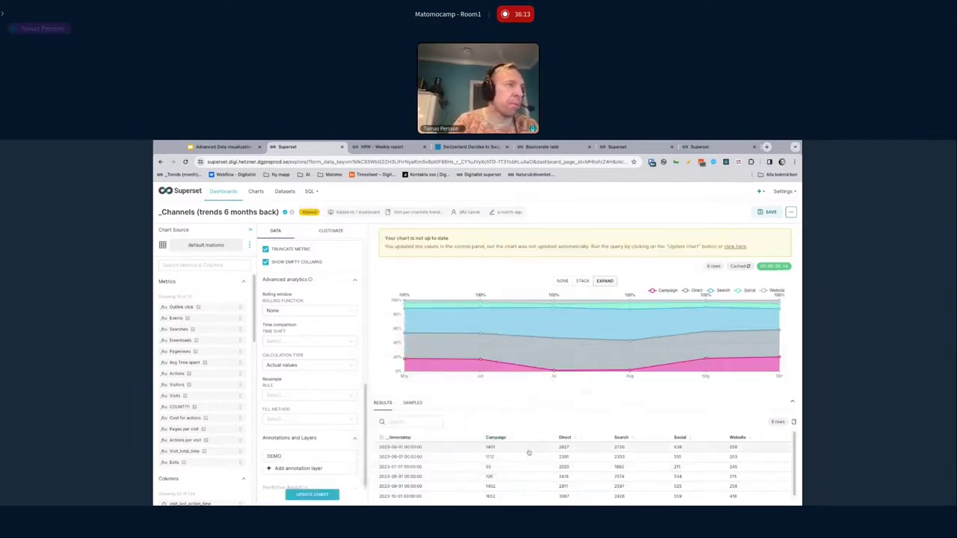
click(321, 495)
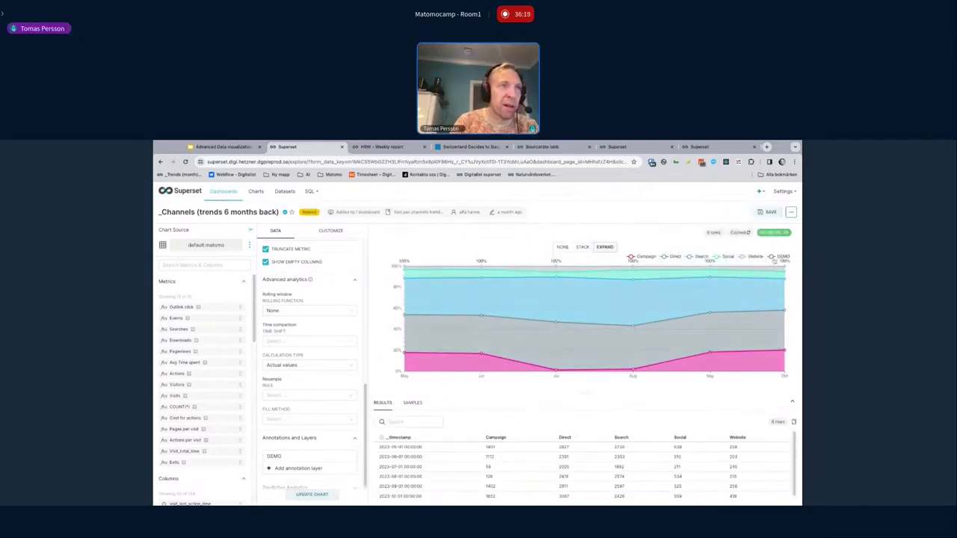
click(582, 247)
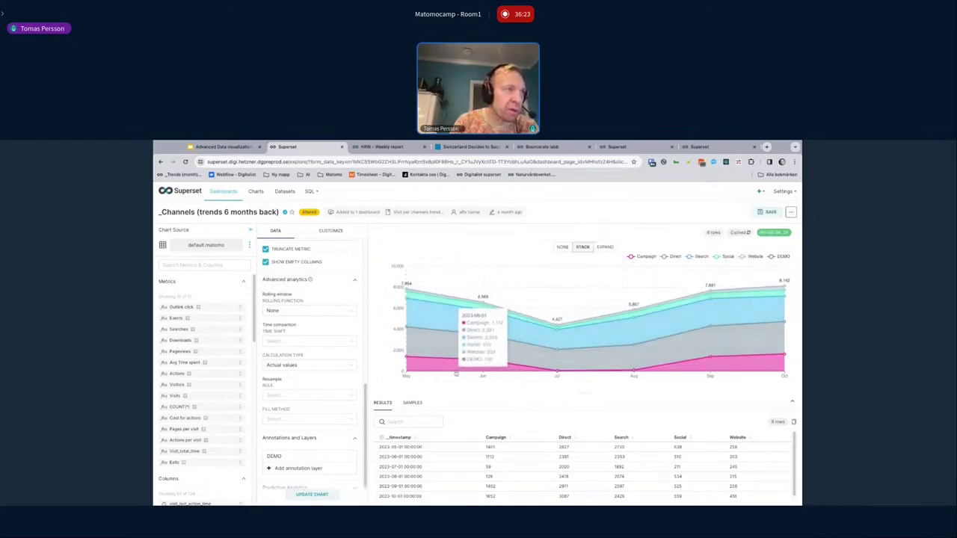
Step: Set the DEMO annotation's formula to 500 with a thicker line, update the chart and compare its expanded and stacked views
click(300, 457)
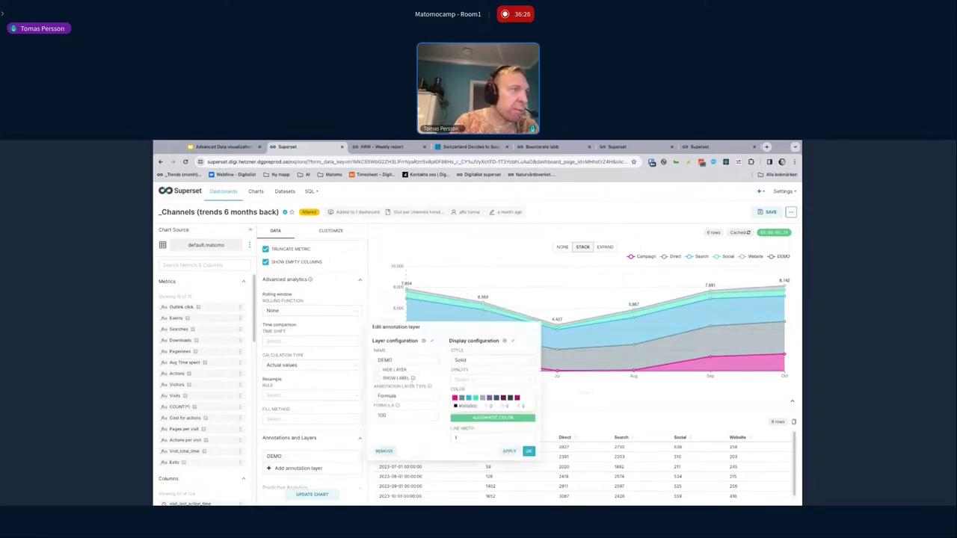
click(380, 415)
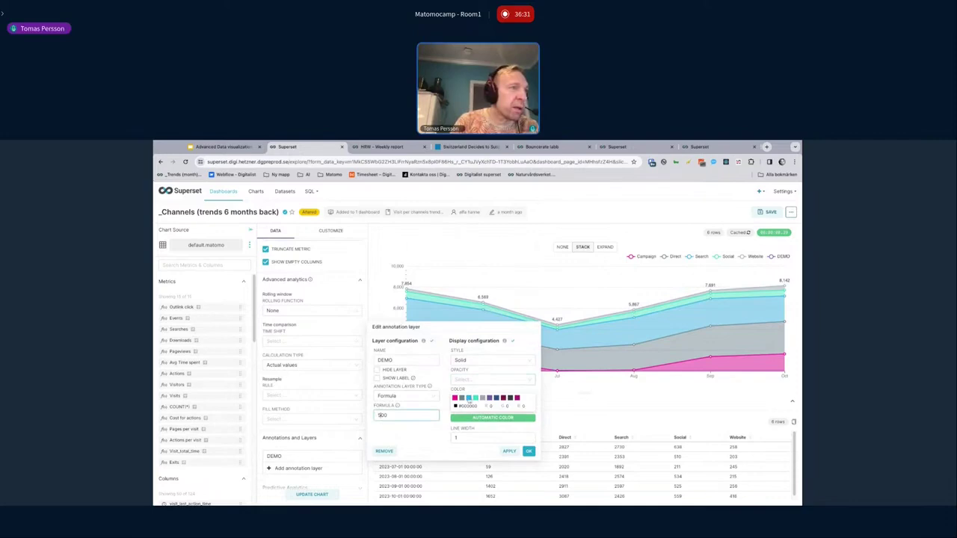
click(476, 360)
click(461, 374)
click(483, 379)
click(496, 356)
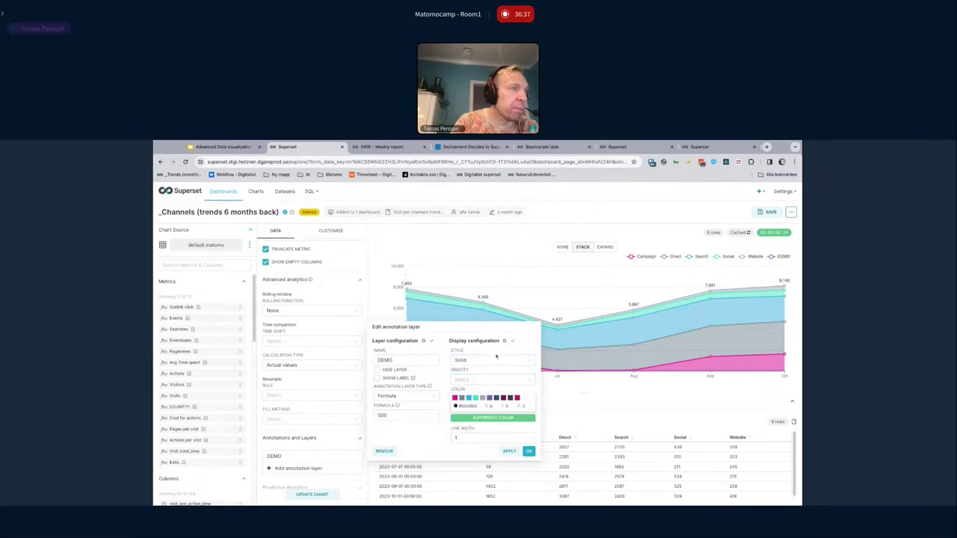
click(469, 438)
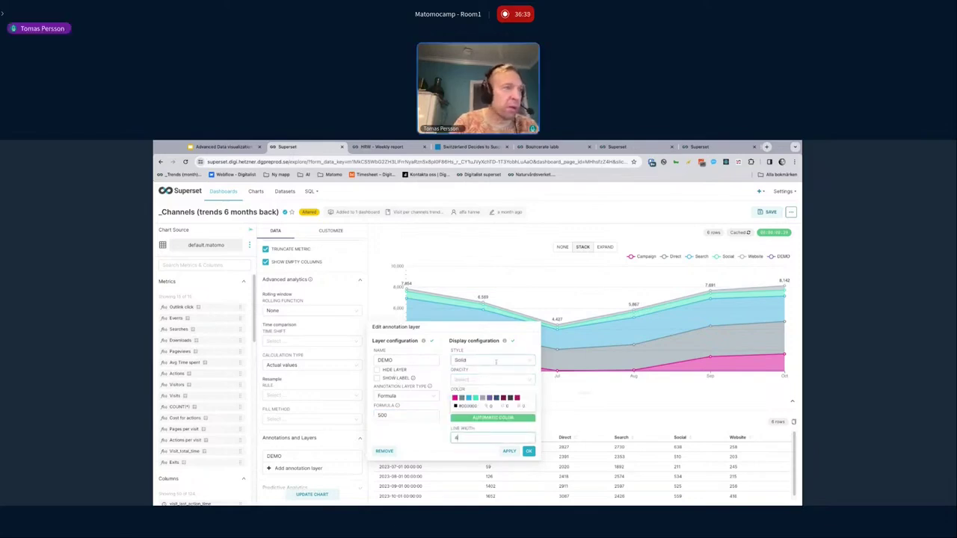
click(528, 450)
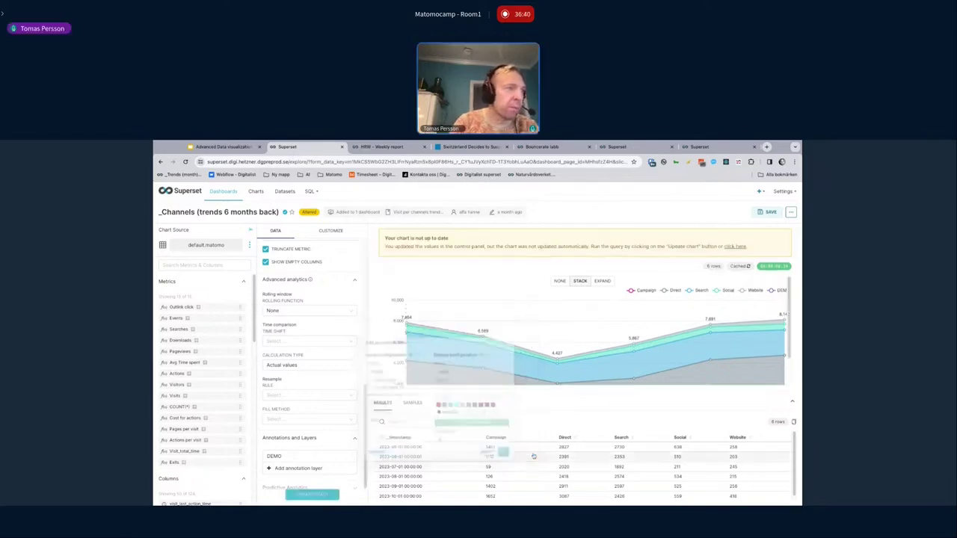
click(327, 496)
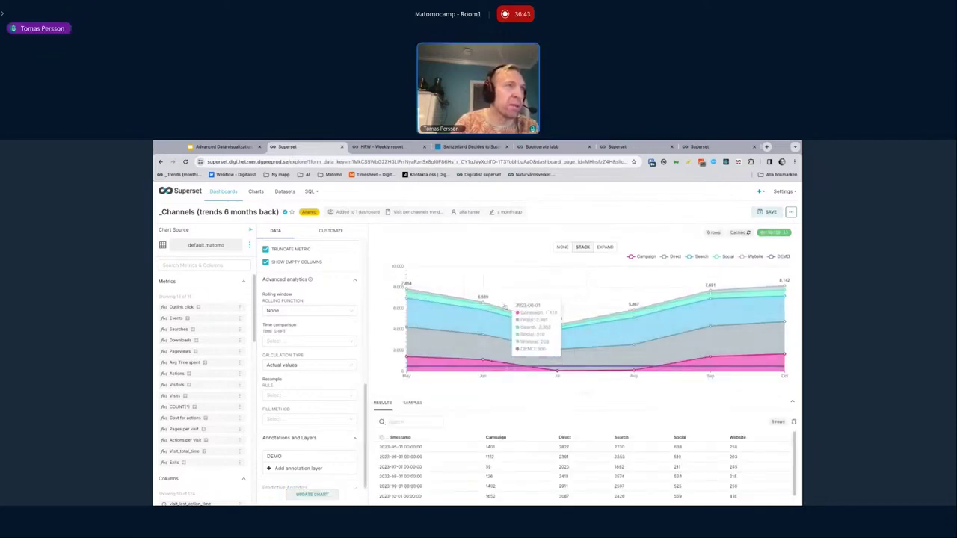
click(605, 247)
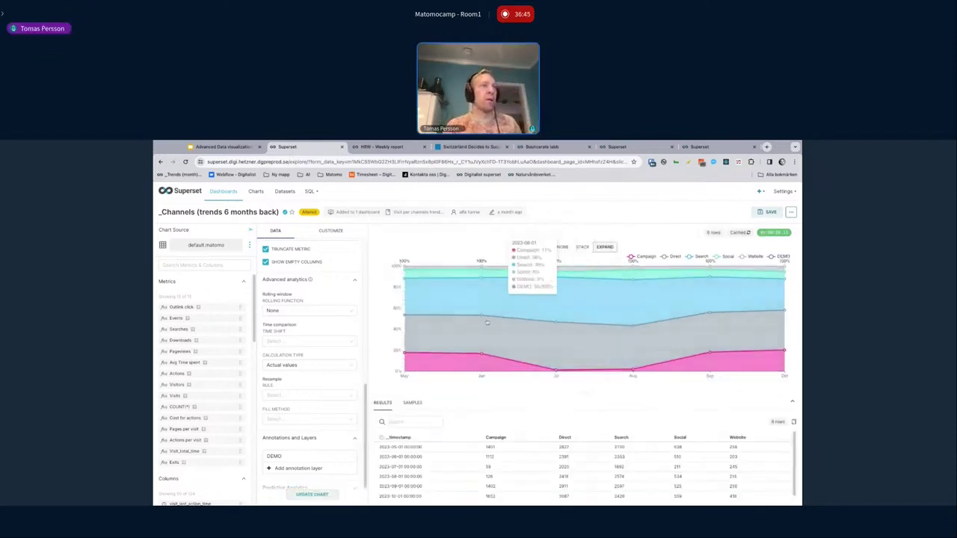
click(582, 247)
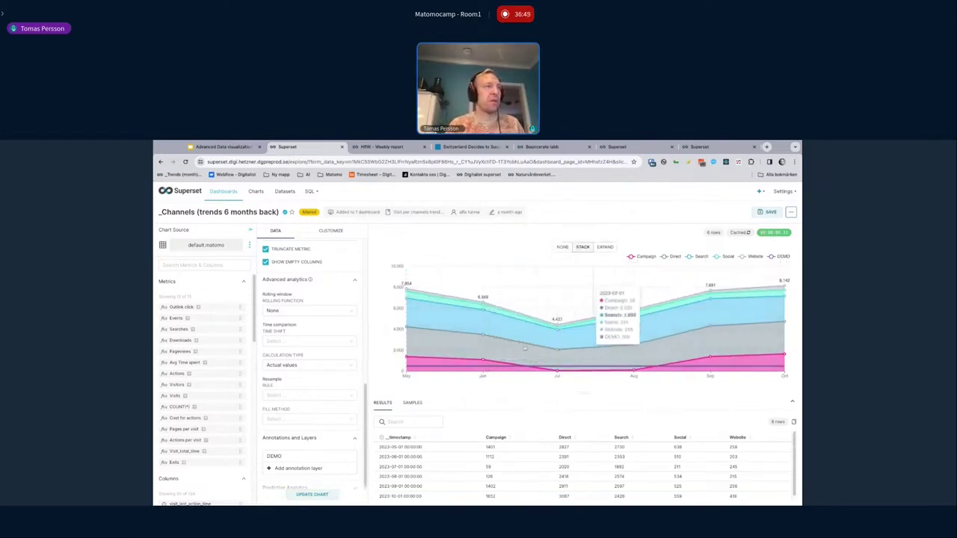
Step: Try the predictive forecast on the channels chart with 10 periods and a 0.8 confidence interval, and turn it off again
scroll(338, 412, down, 1)
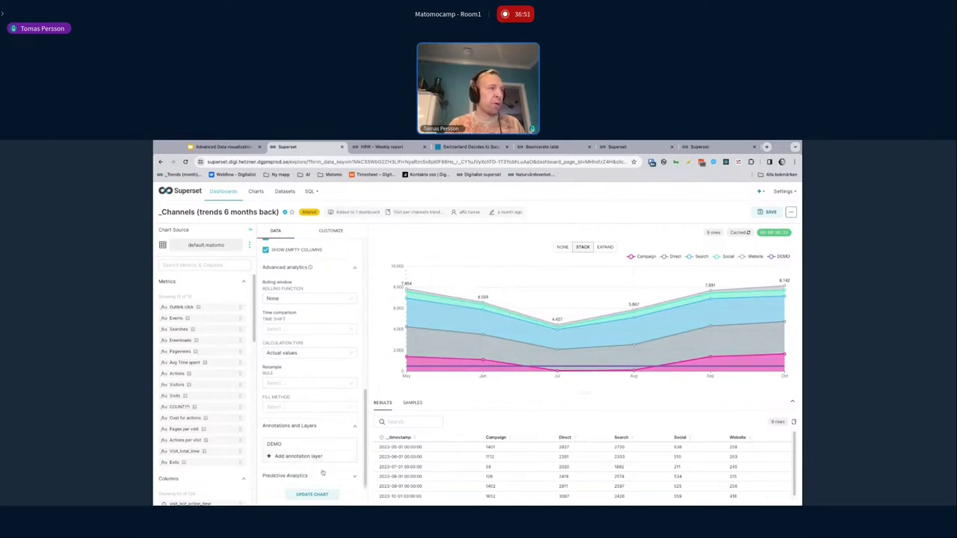
scroll(323, 475, down, 4)
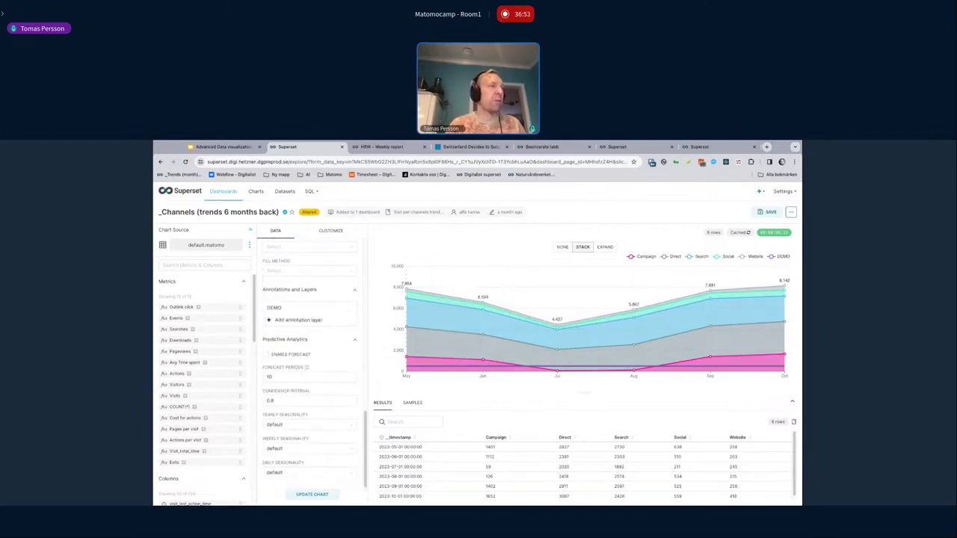
click(291, 354)
click(312, 494)
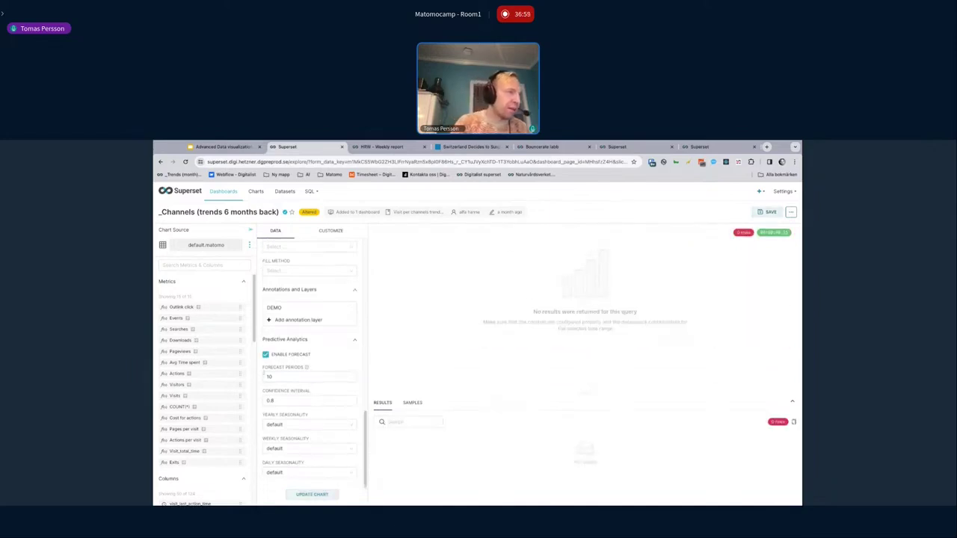
click(325, 498)
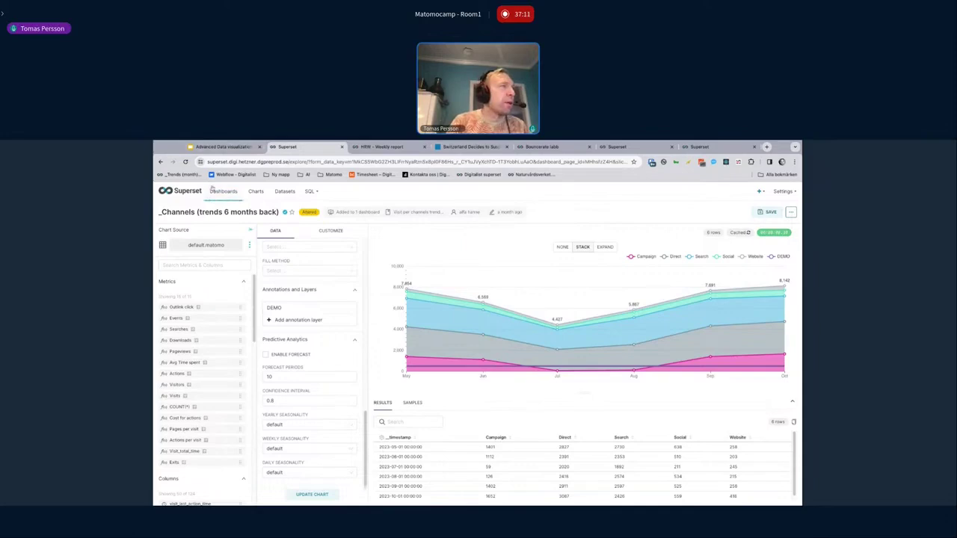
Step: Leave the chart for the dashboards list, switch to the Google Slides presentation and advance past the DEMO time slide
click(217, 191)
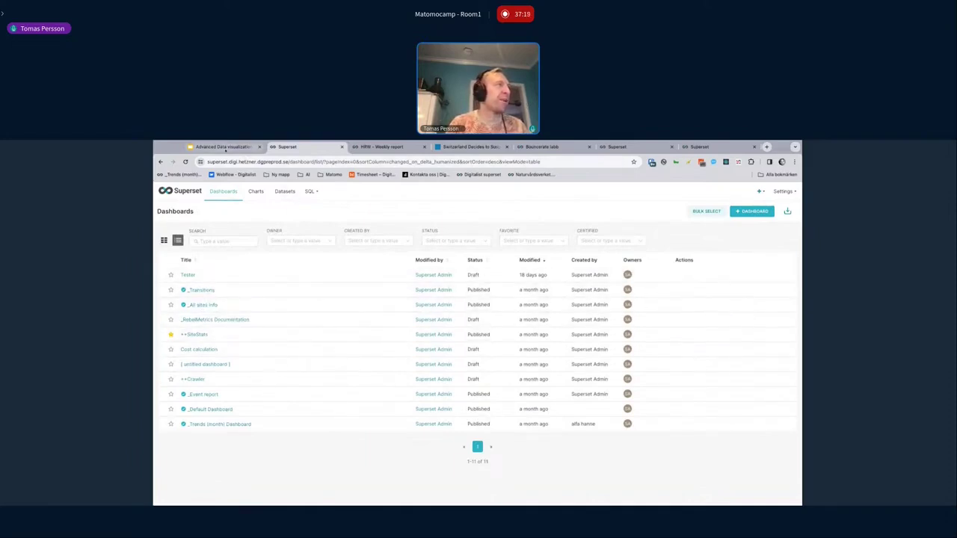
click(224, 146)
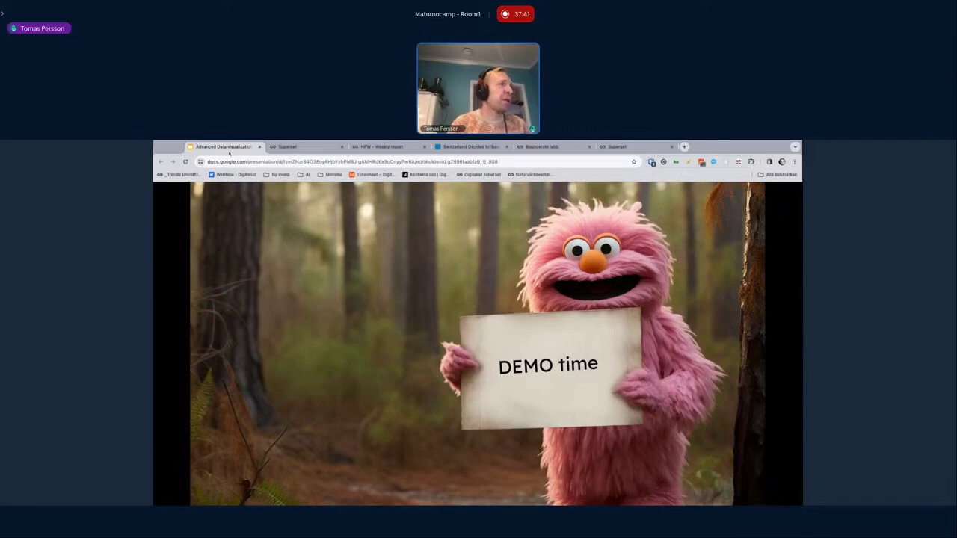
key(Right)
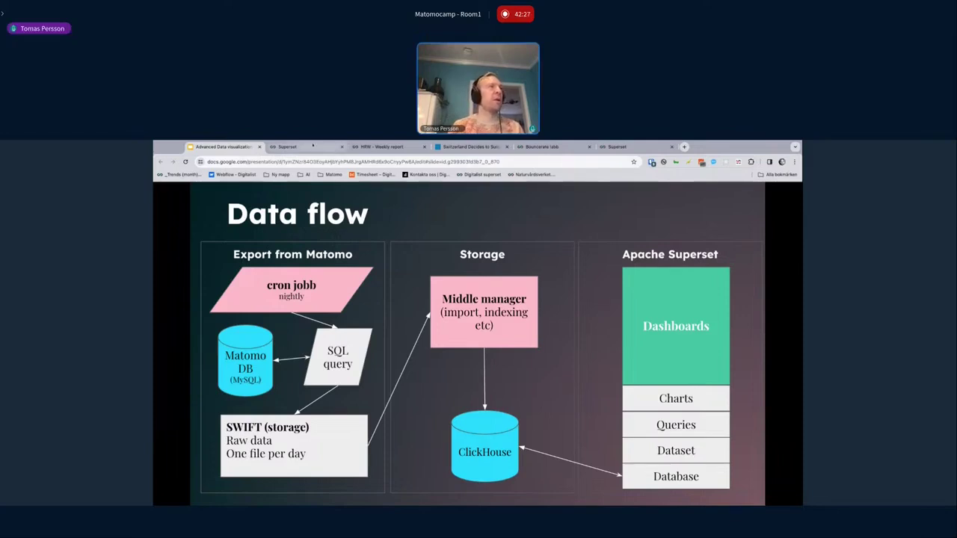
Step: Switch back to Superset, open the Matsvinn dataset from the dataset list and look through its columns
click(291, 146)
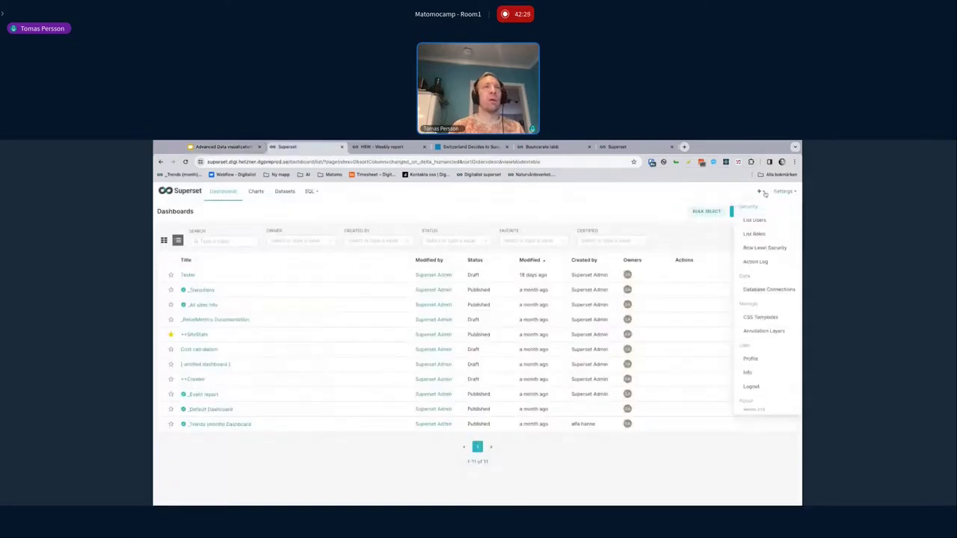
mouse_move(762, 191)
mouse_move(750, 206)
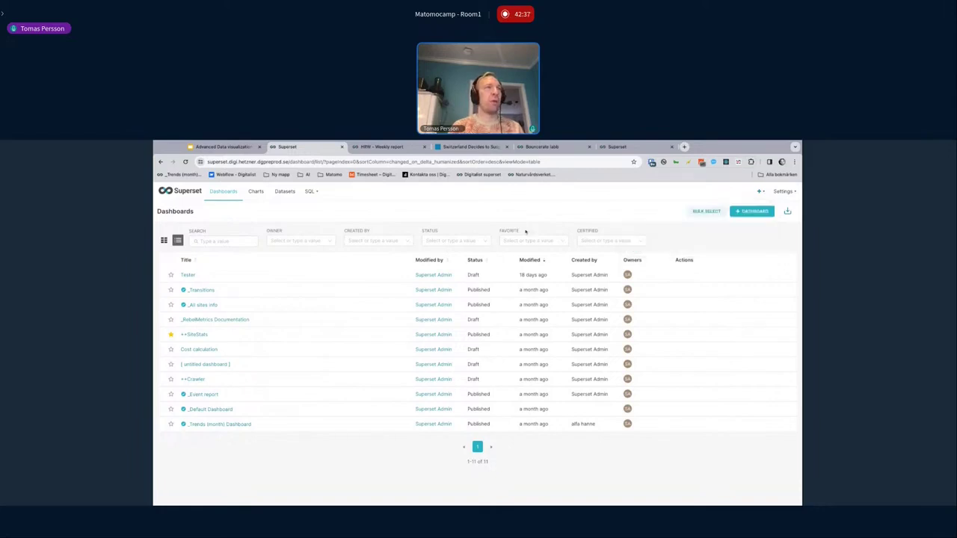
click(285, 192)
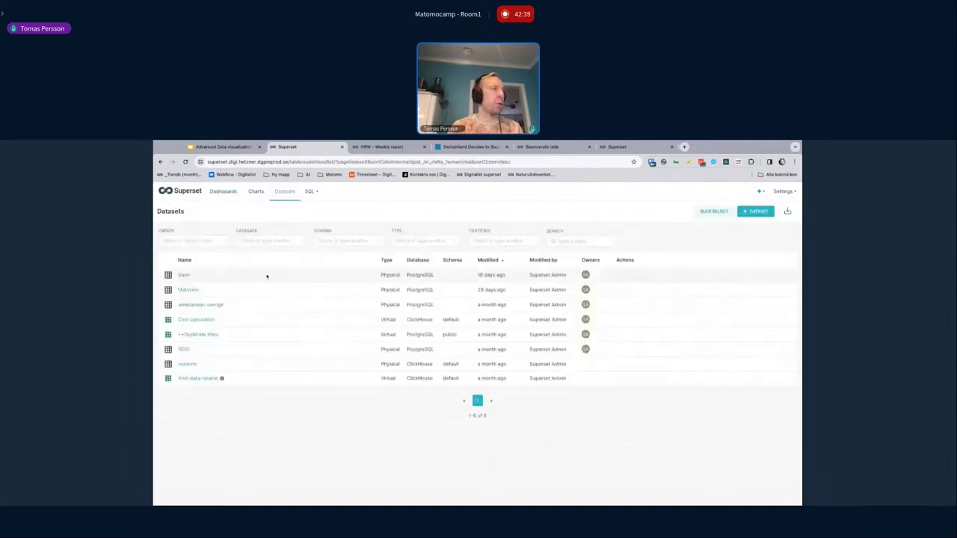
click(189, 290)
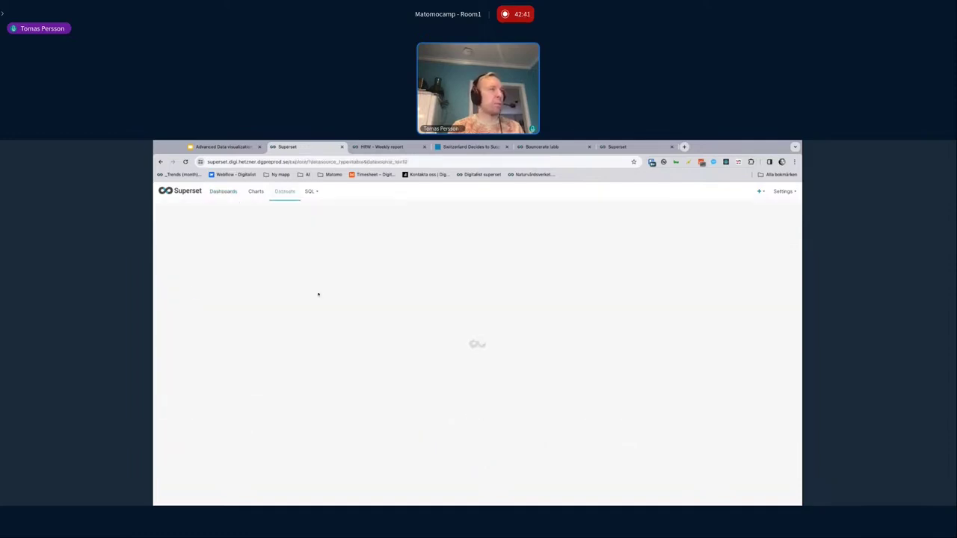
scroll(212, 402, down, 4)
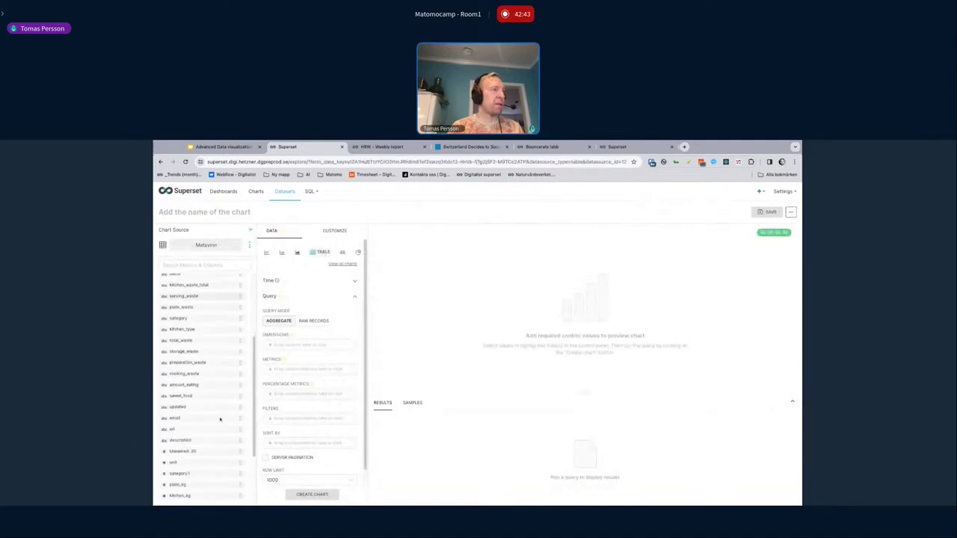
scroll(213, 403, down, 3)
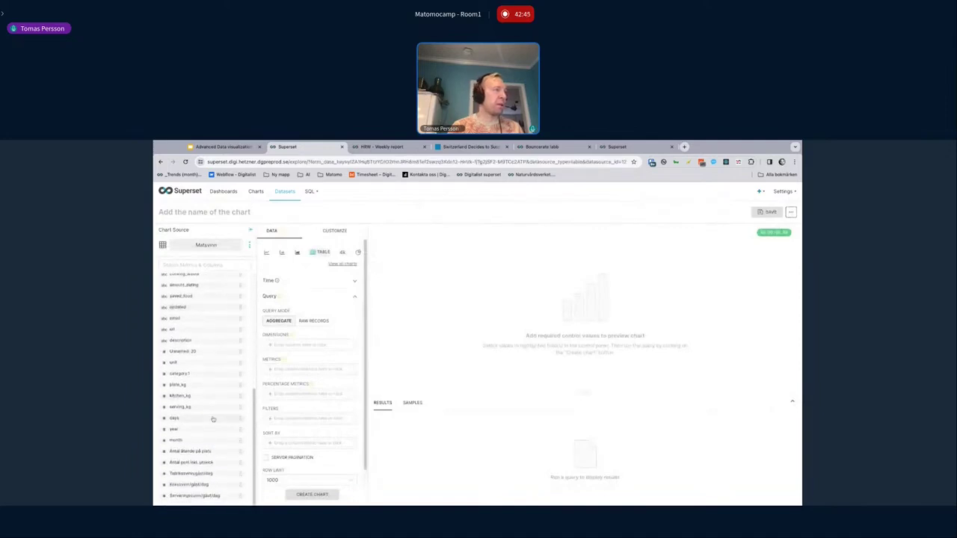
scroll(212, 419, up, 8)
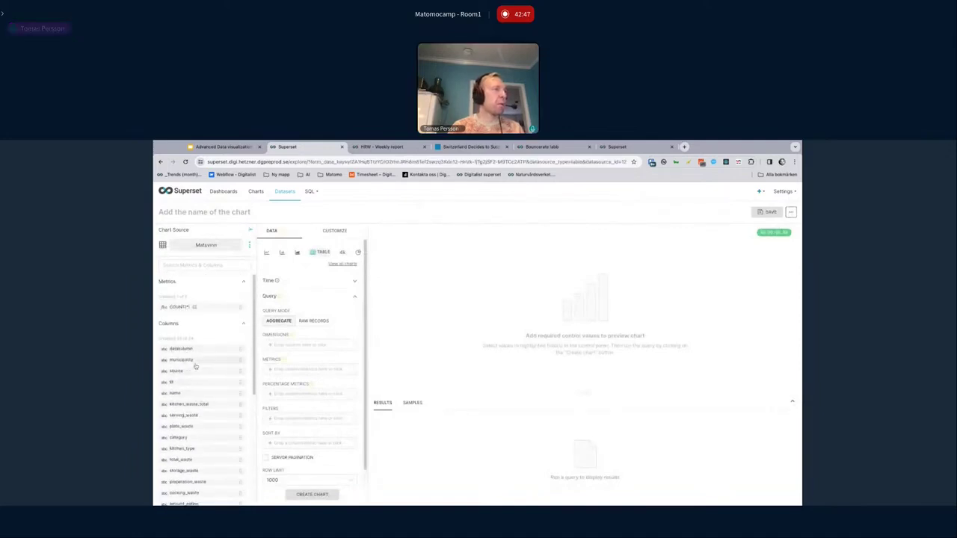
Step: Create a table chart from the Matsvinn dataset with municipality as dimension and the saved COUNT(*) metric
drag(193, 362, 300, 346)
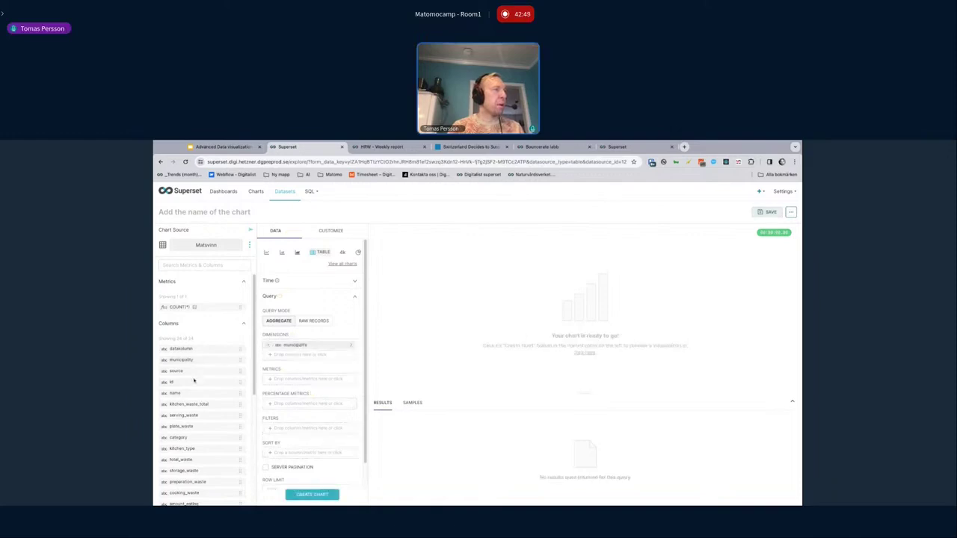
click(306, 379)
click(413, 430)
click(400, 445)
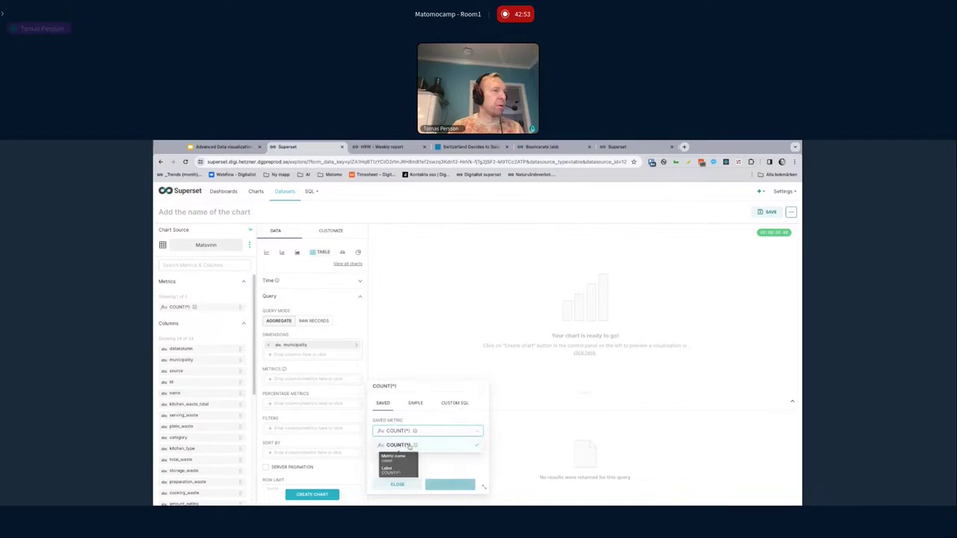
click(400, 445)
click(449, 485)
click(323, 497)
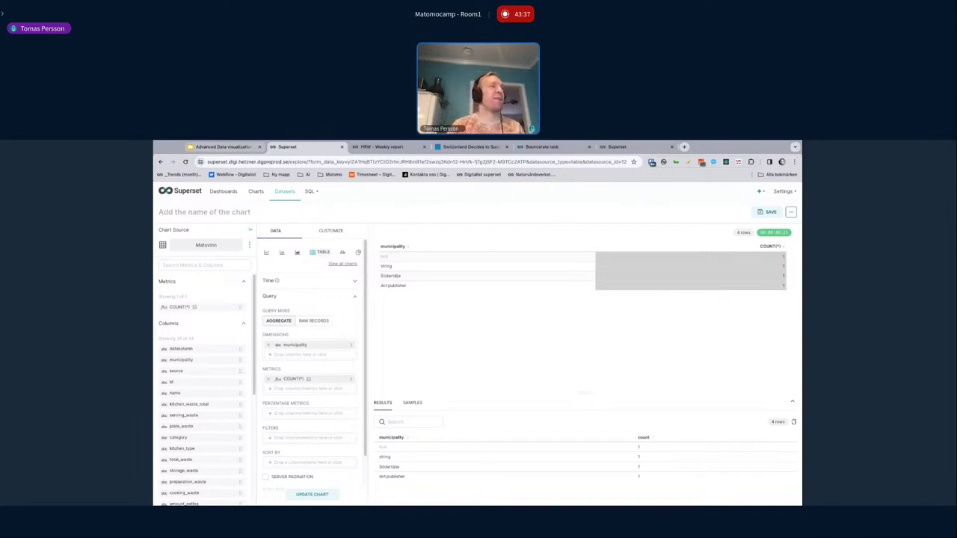
Step: Return to the Google Slides presentation and advance from the Data flow slide through the Superset slides to the RebelMetrics availability slide
key(ctrl+1)
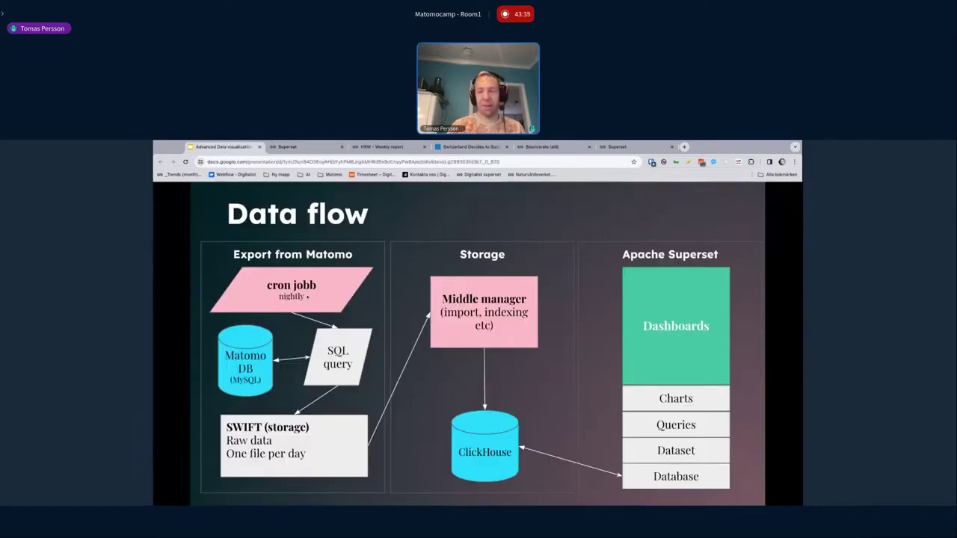
key(Right)
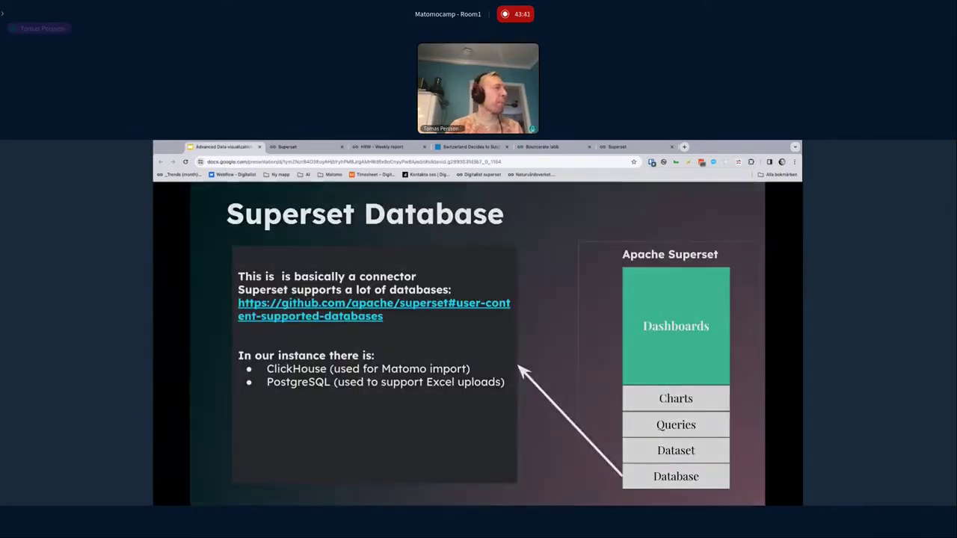
key(Right)
key(Right)
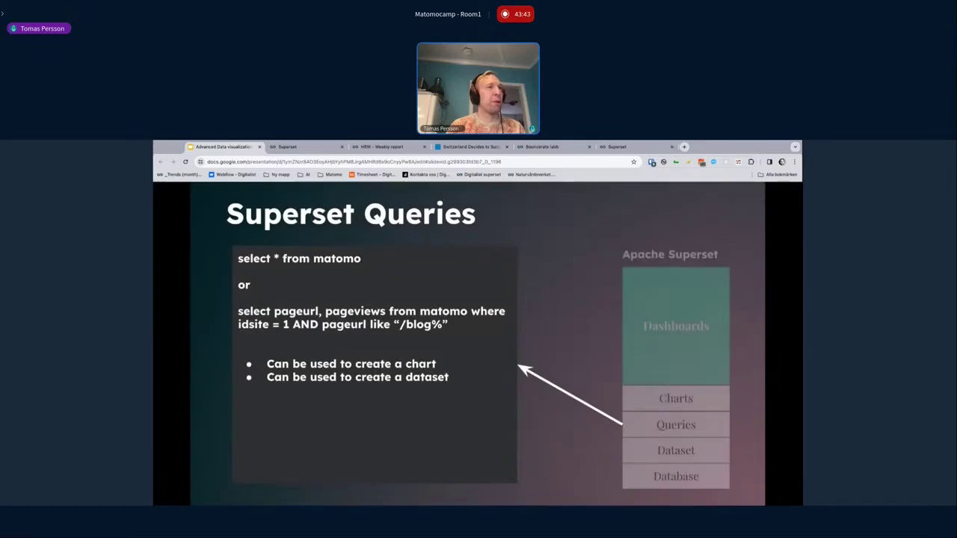
key(Right)
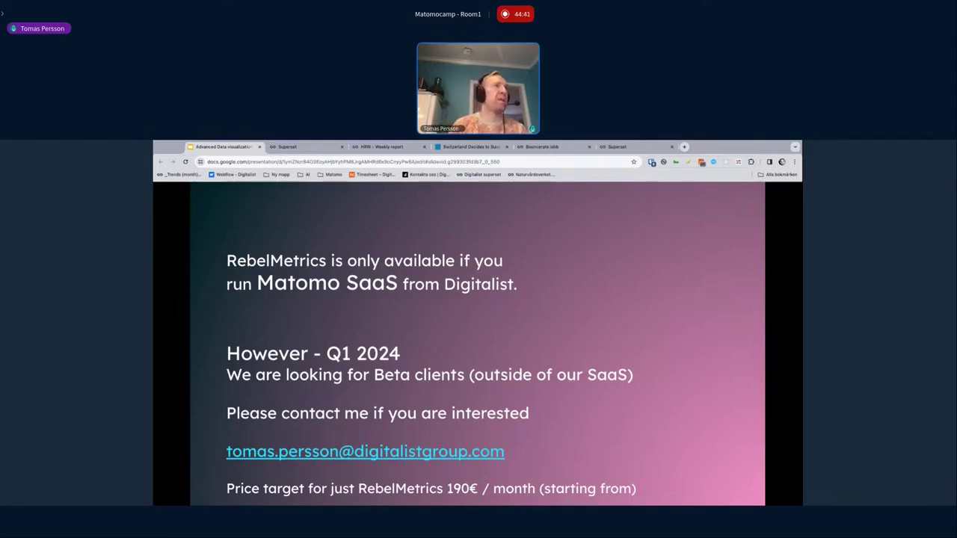
Step: Look through the dataset and chart lists in Superset, and return to the RebelMetrics availability slide in the presentation
click(292, 146)
click(288, 192)
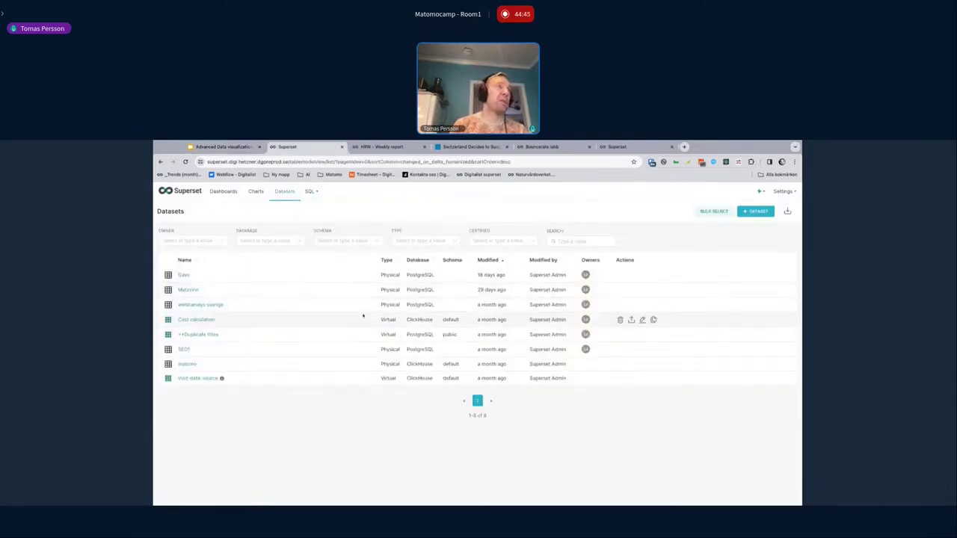
click(256, 193)
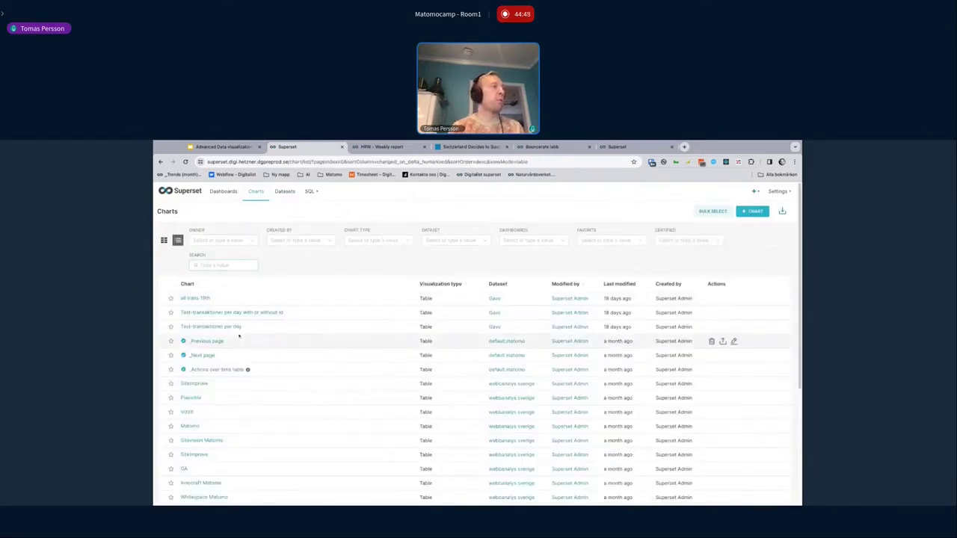
click(285, 192)
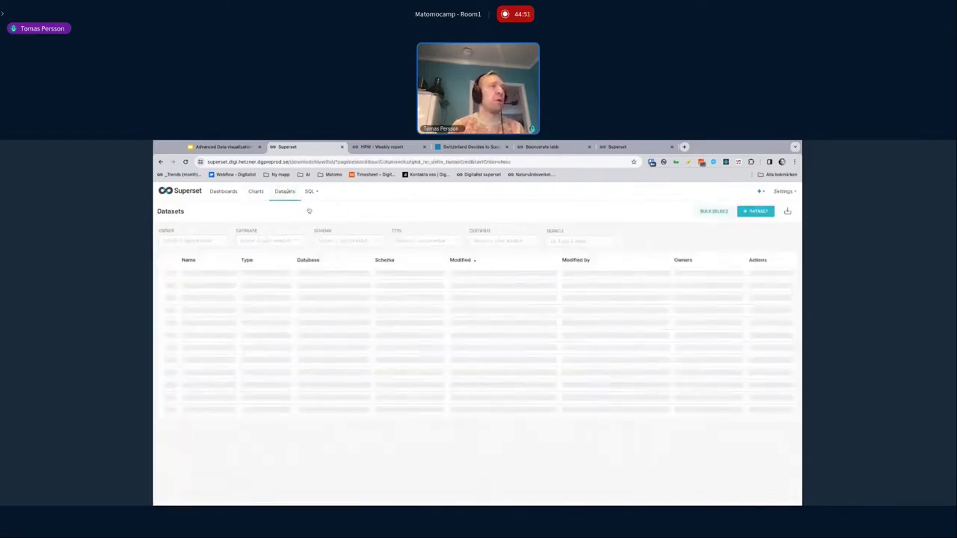
mouse_move(311, 199)
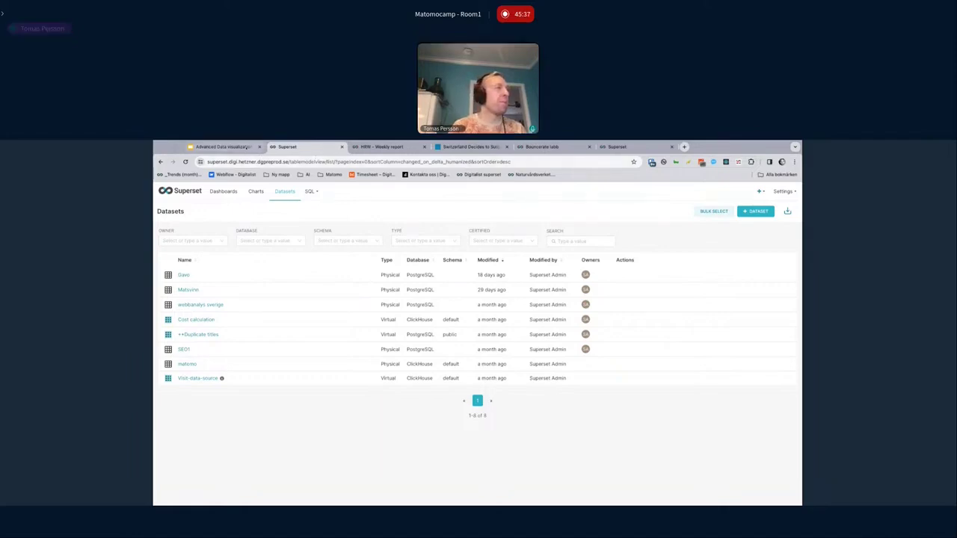
click(246, 147)
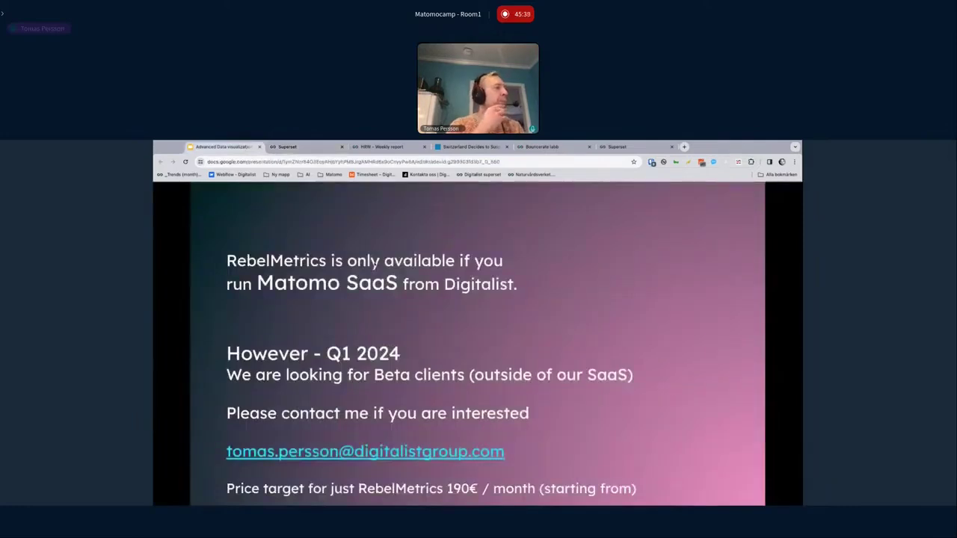